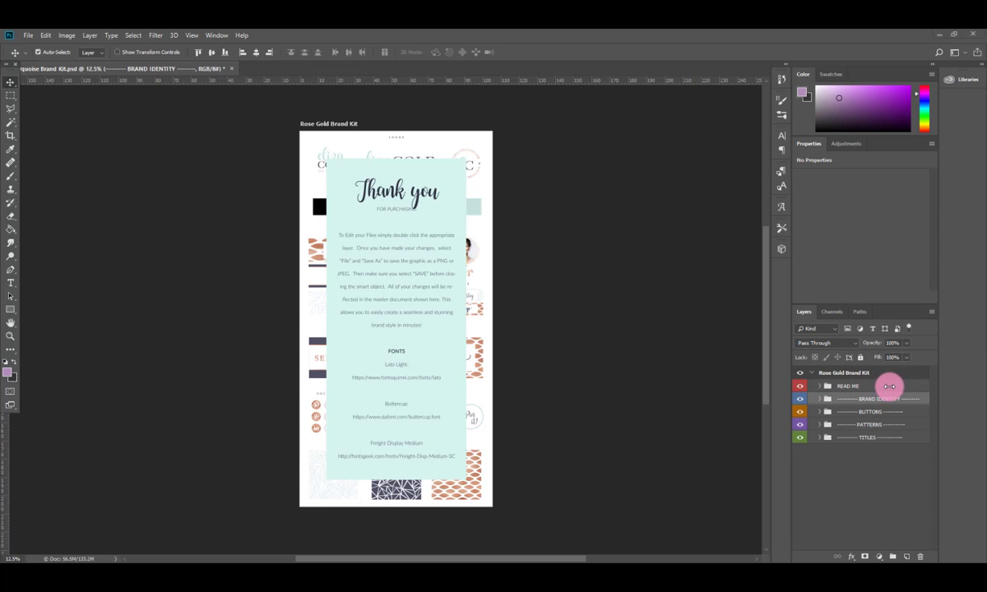
Step: Hide the READ ME group and open the Main Logo smart object for editing
left_click(801, 388)
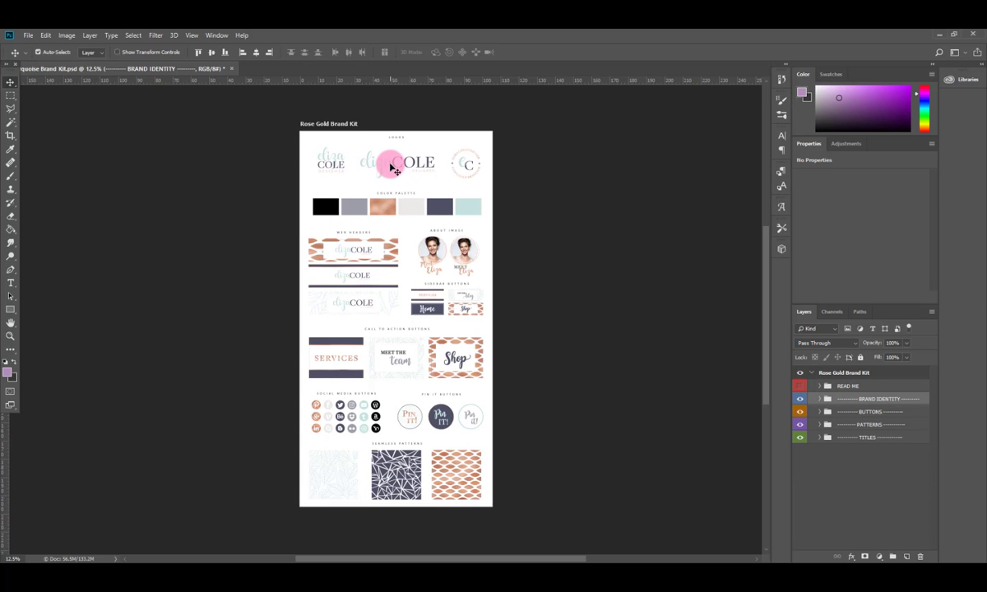
left_click(392, 168)
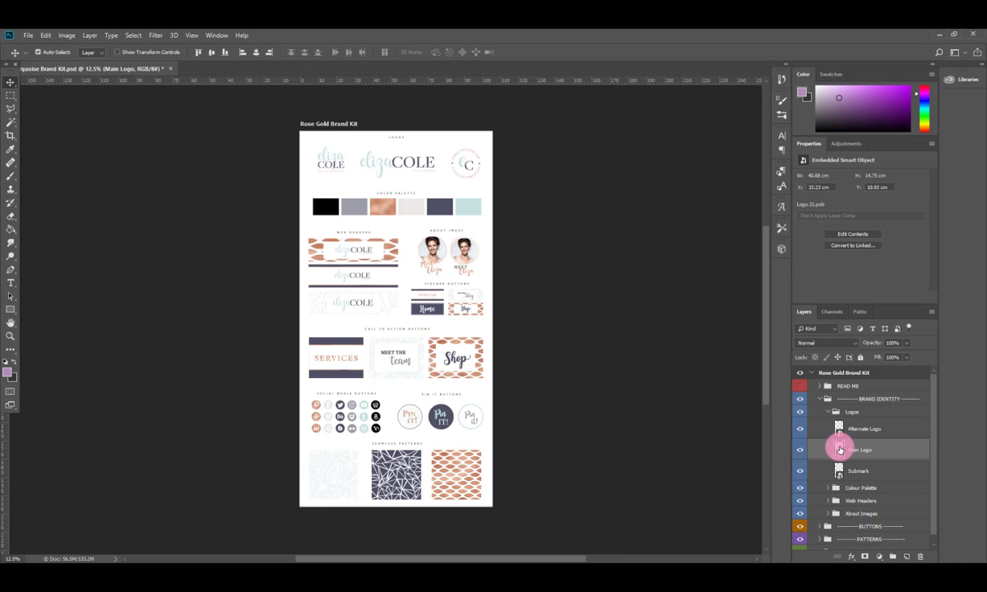
double_click(839, 449)
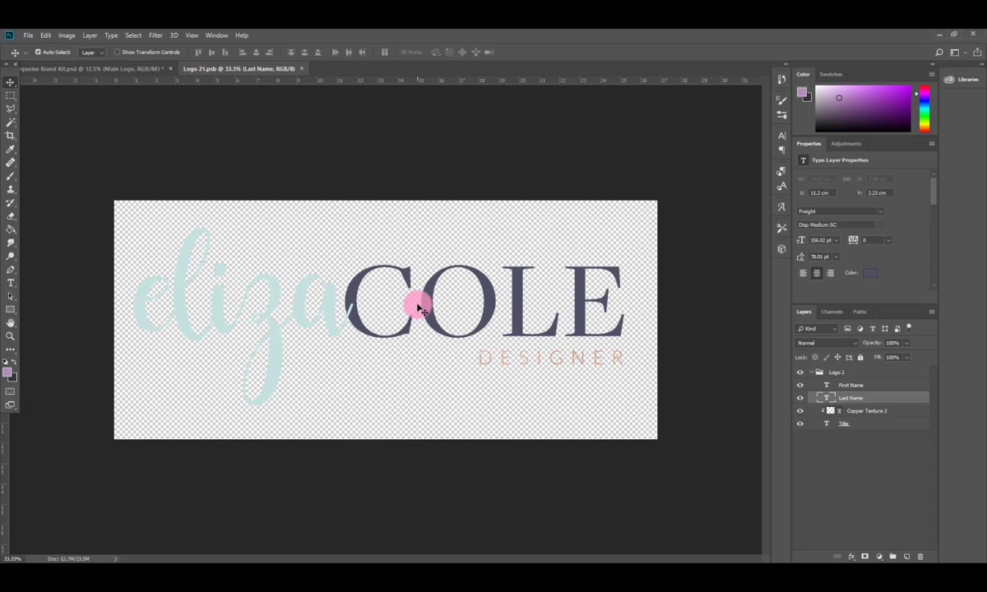
left_click(428, 311)
key("ctrl+t")
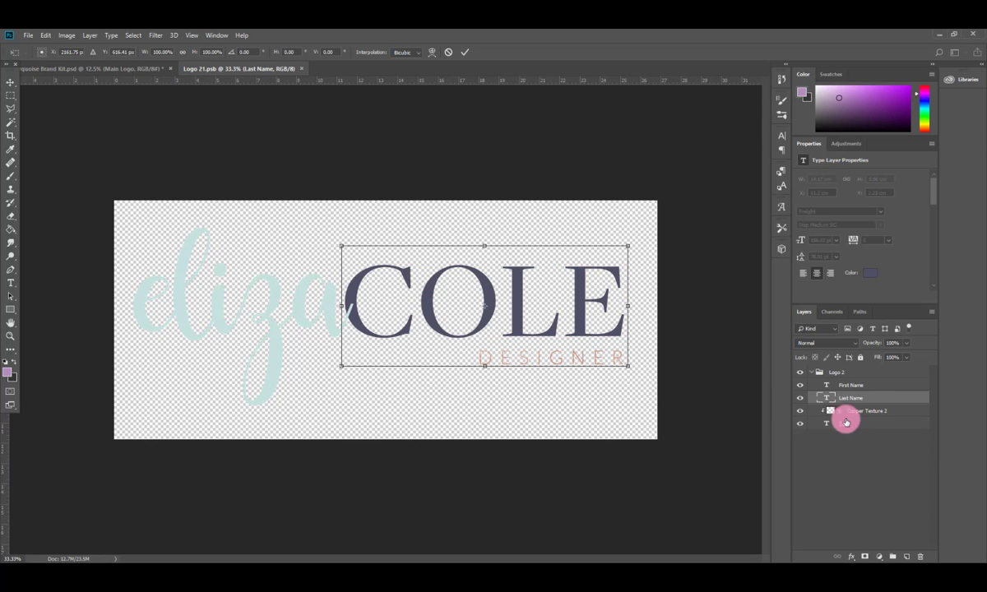
double_click(623, 333)
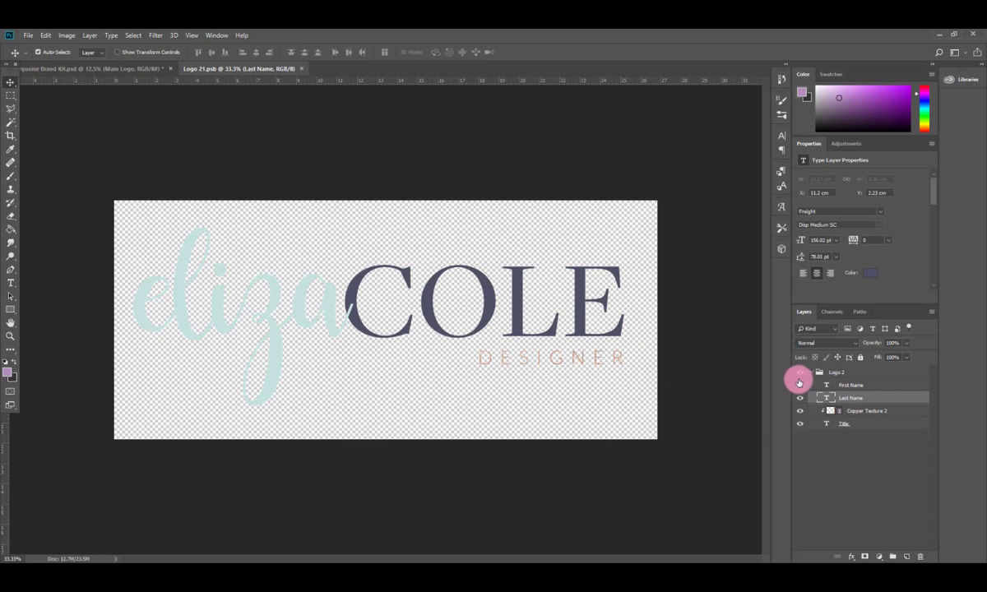
Step: Scale the whole Logo 2 group down to about 72.6% and center it horizontally on the canvas
left_click(840, 374)
key("ctrl+t")
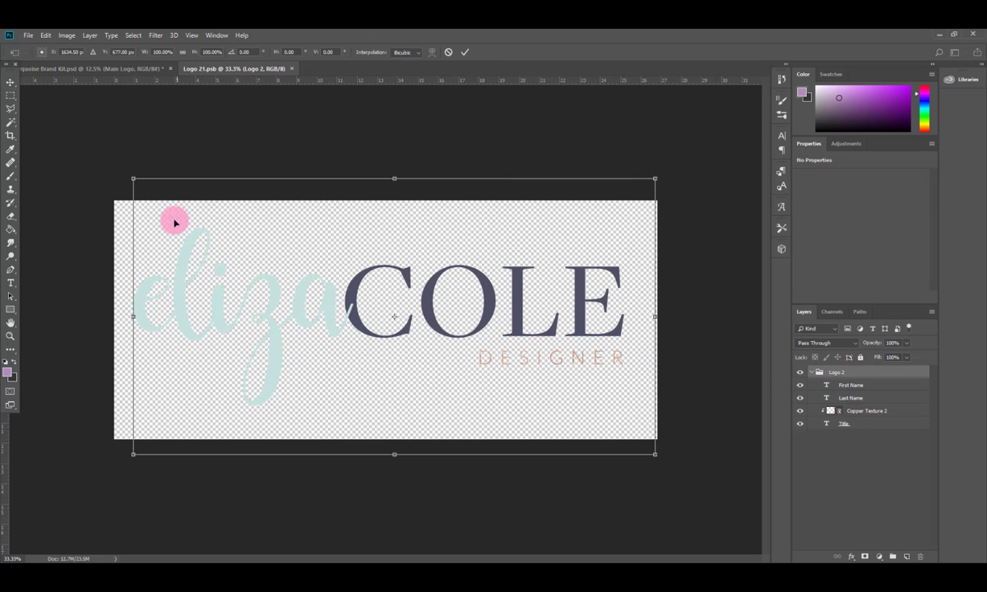
left_click_drag(133, 178, 244, 237)
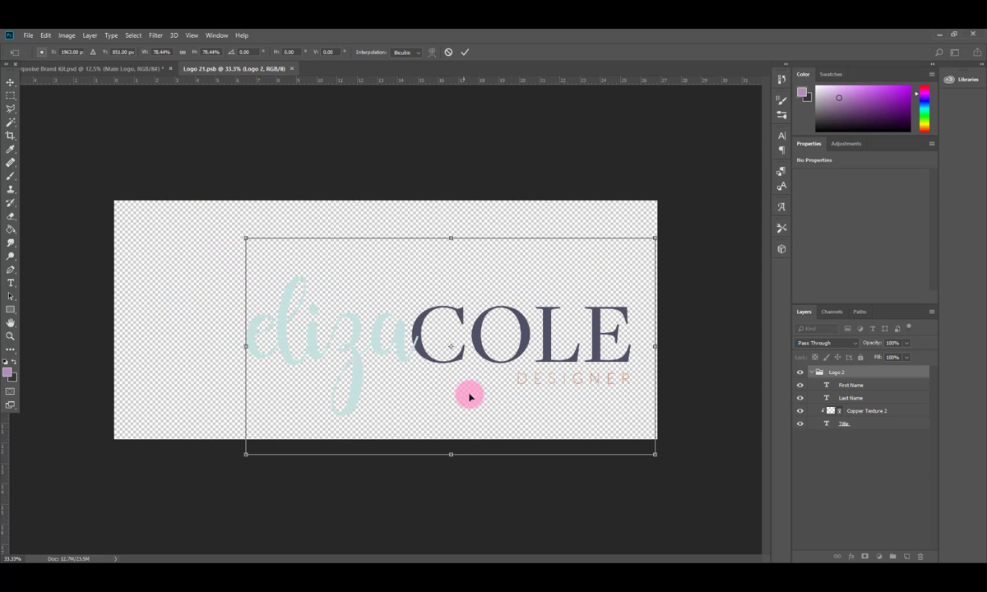
left_click_drag(434, 359, 387, 354)
left_click_drag(601, 451, 566, 436)
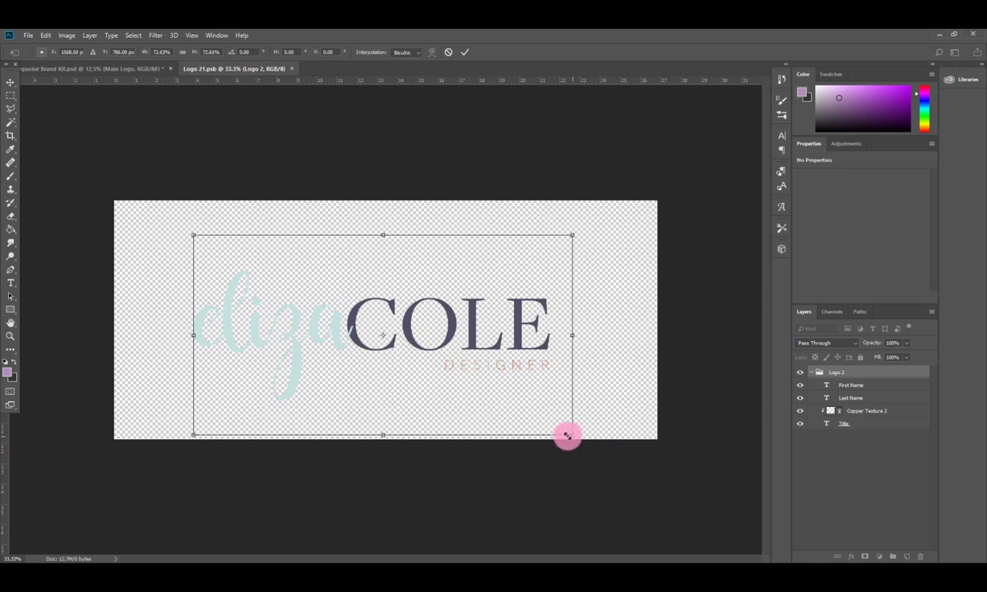
left_click_drag(406, 337, 414, 346)
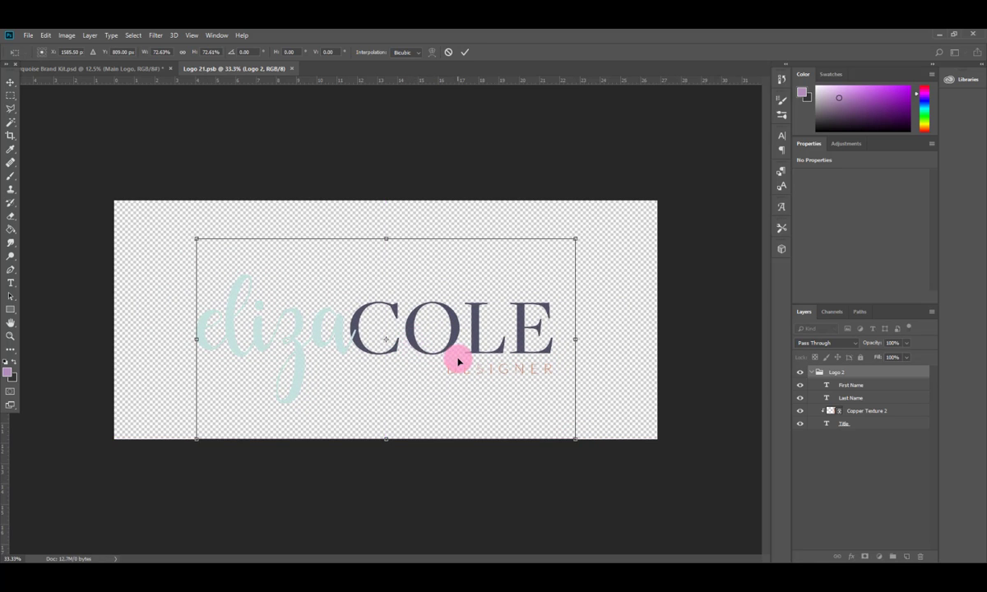
key("Return")
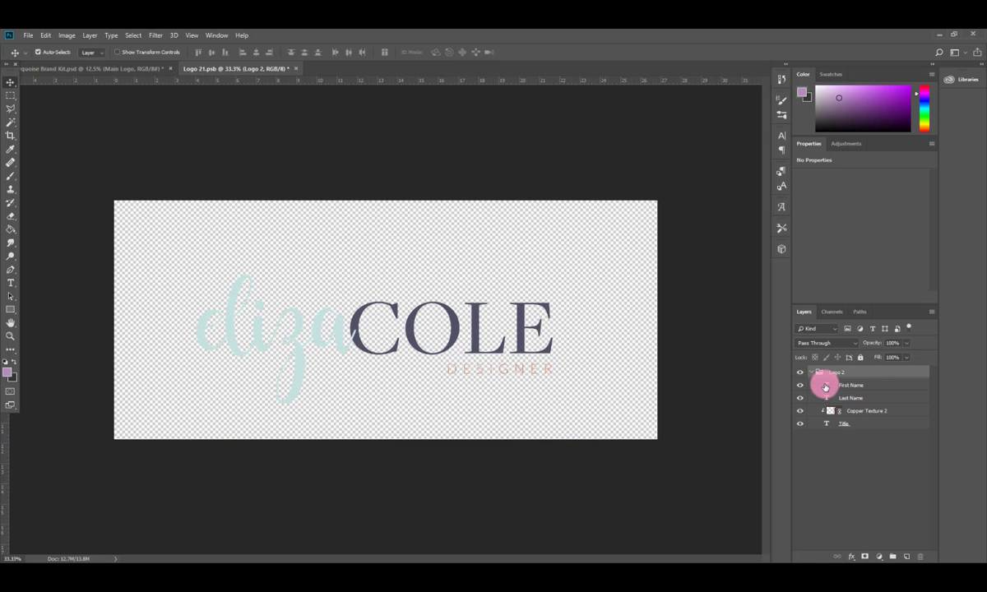
Step: Replace the text of the First Name layer with "insipired"
double_click(827, 385)
type("i")
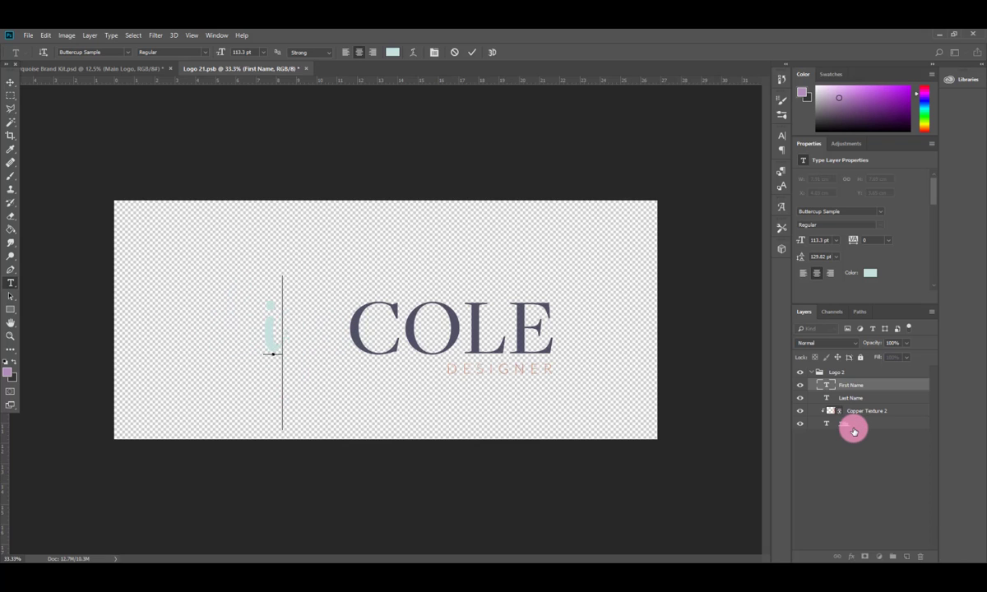
type("nsipired")
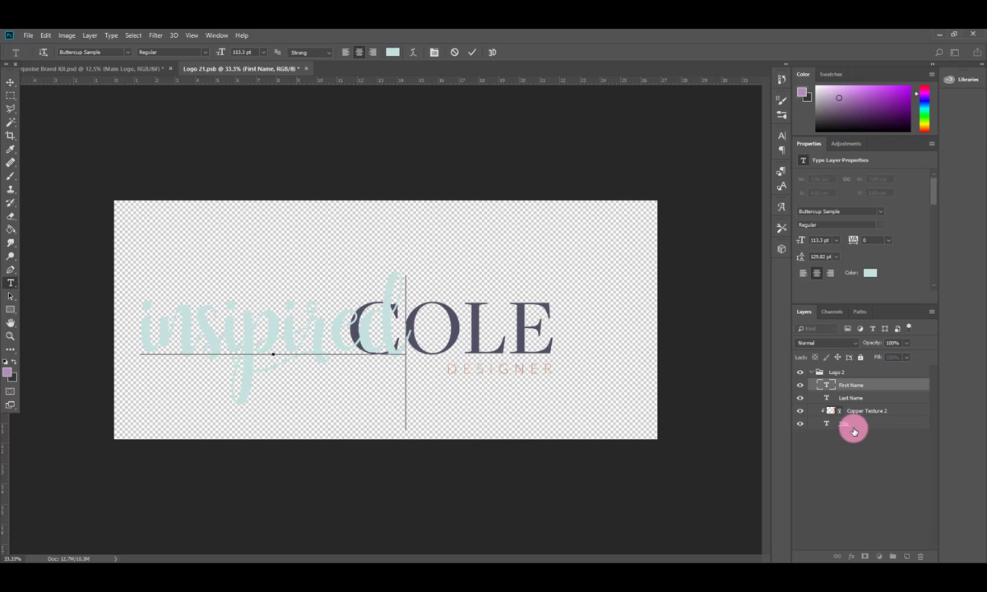
left_click(11, 82)
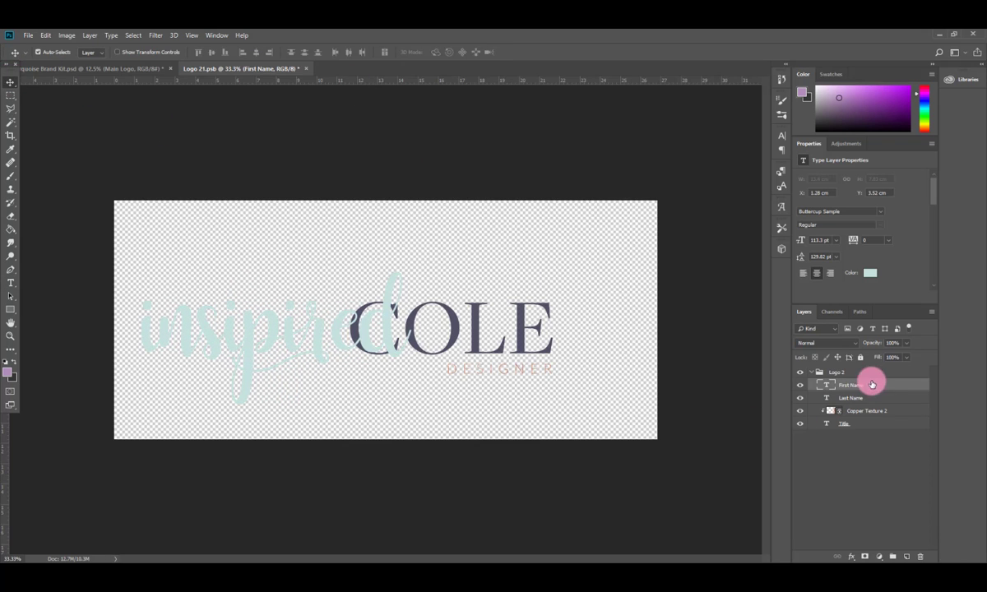
Step: Replace the text of the Last Name layer with "MAMA" and move it to just after the script word
left_click(830, 402)
double_click(827, 402)
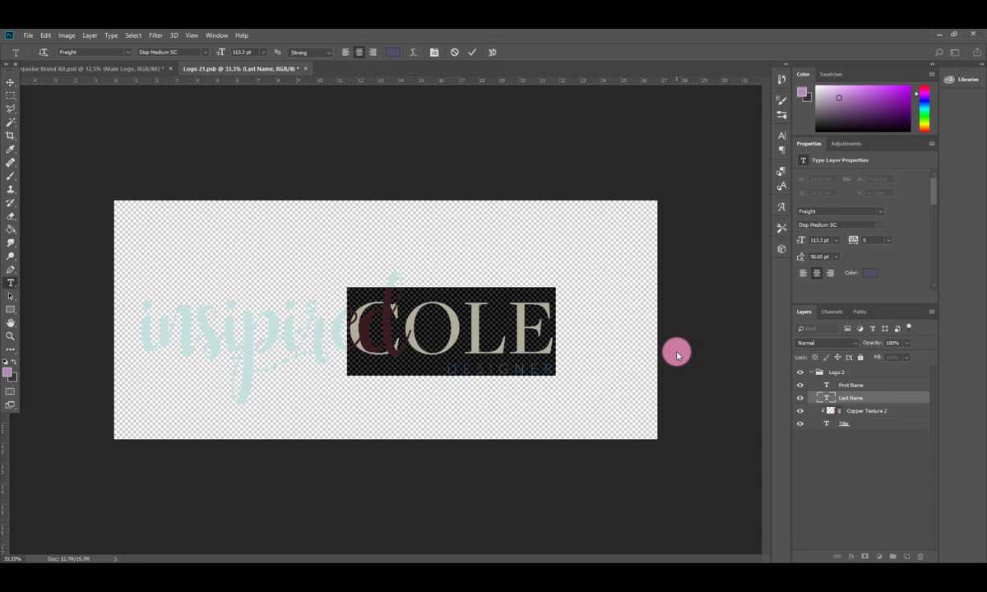
type("MAMA")
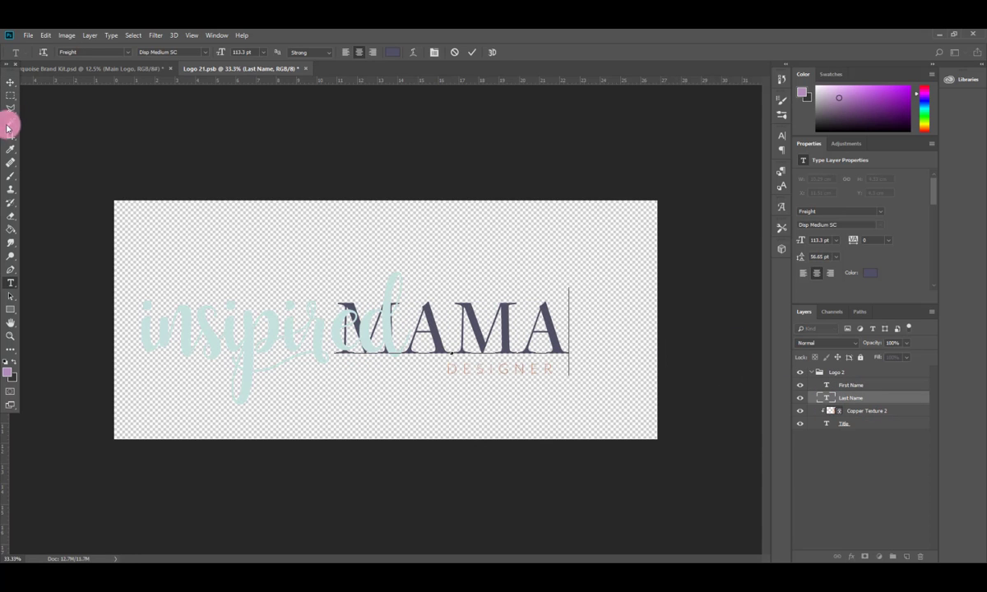
left_click(11, 84)
left_click_drag(514, 343, 567, 343)
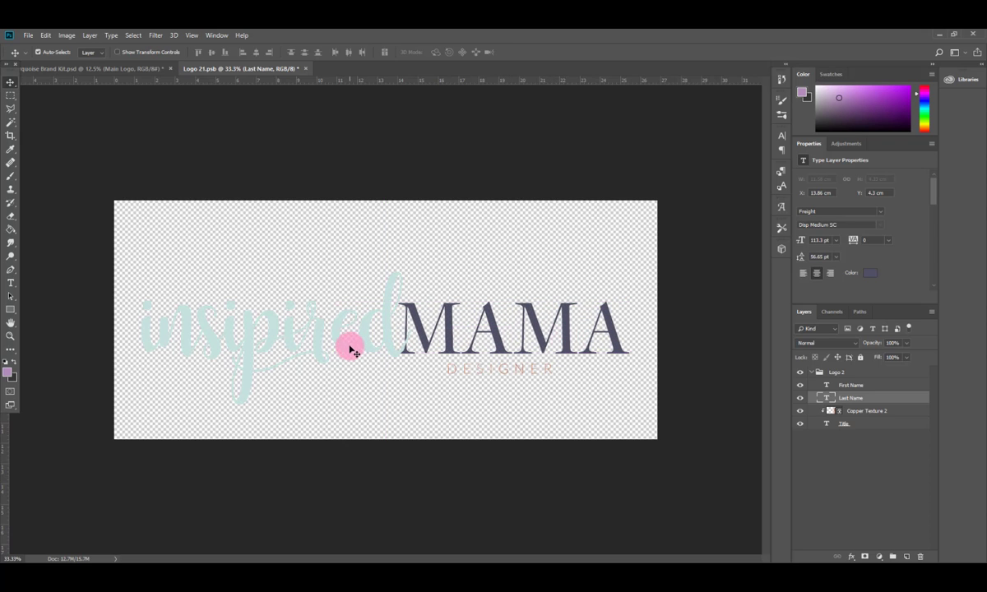
left_click_drag(448, 322, 454, 328)
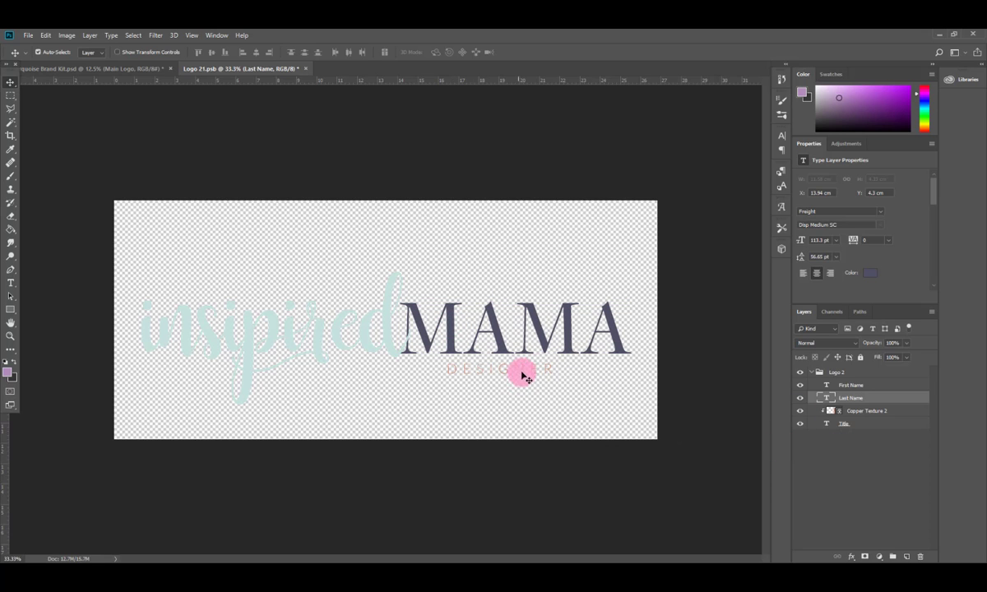
Step: Replace the text of the Title layer with "LIVE AN INSPIRED LIFE"
left_click(828, 412)
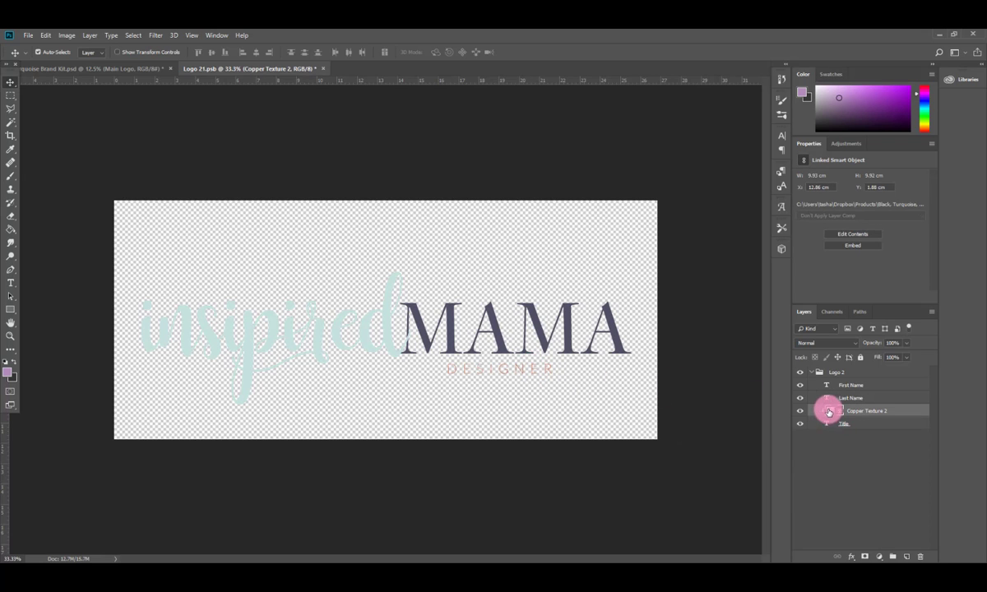
double_click(826, 424)
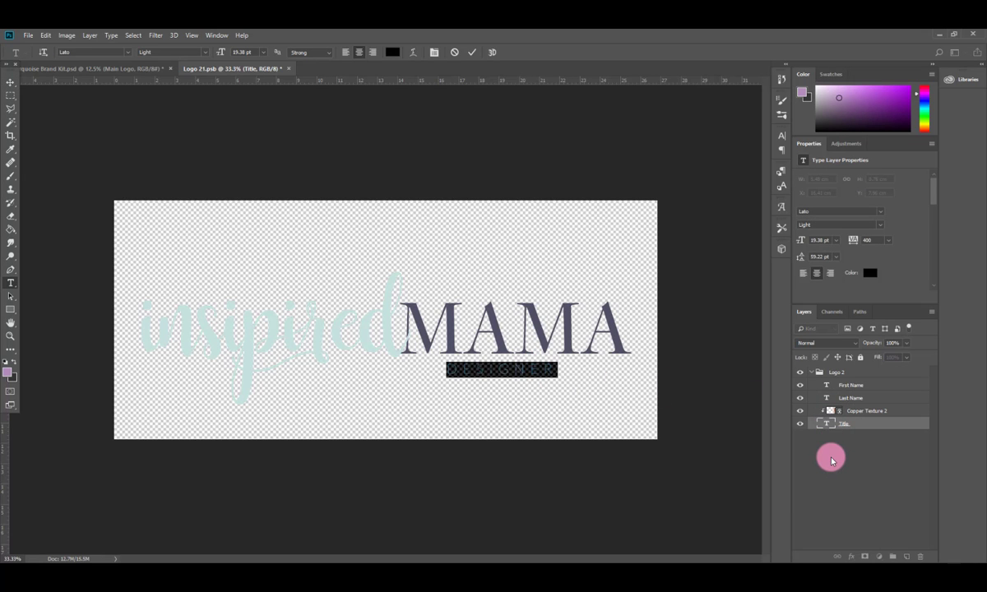
key("BackSpace")
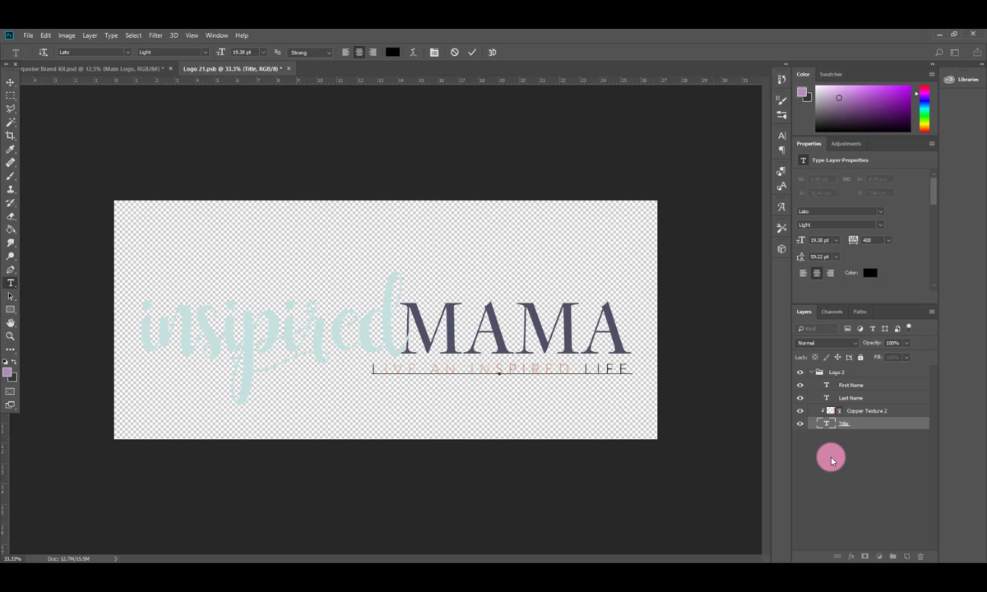
left_click(11, 81)
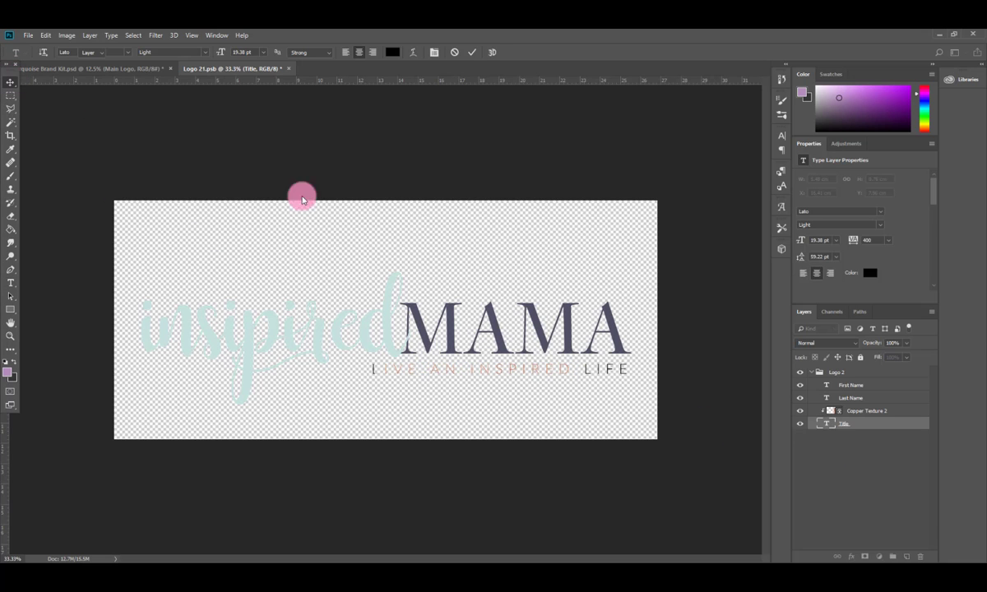
Step: Scale the tagline down to about 14.86 pt so it fits beneath the word MAMA
key("ctrl+t")
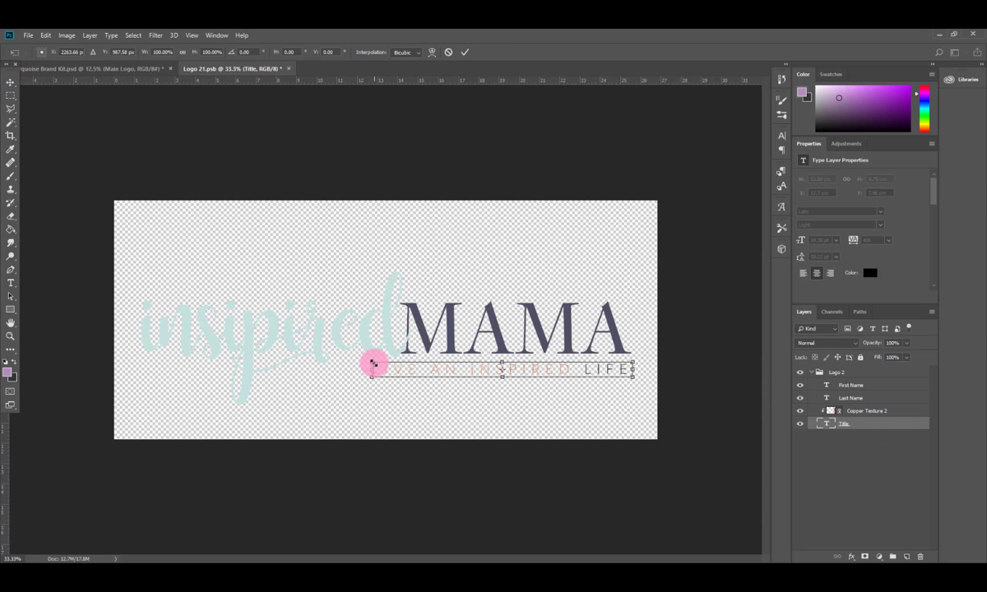
left_click_drag(375, 360, 435, 362)
key("Return")
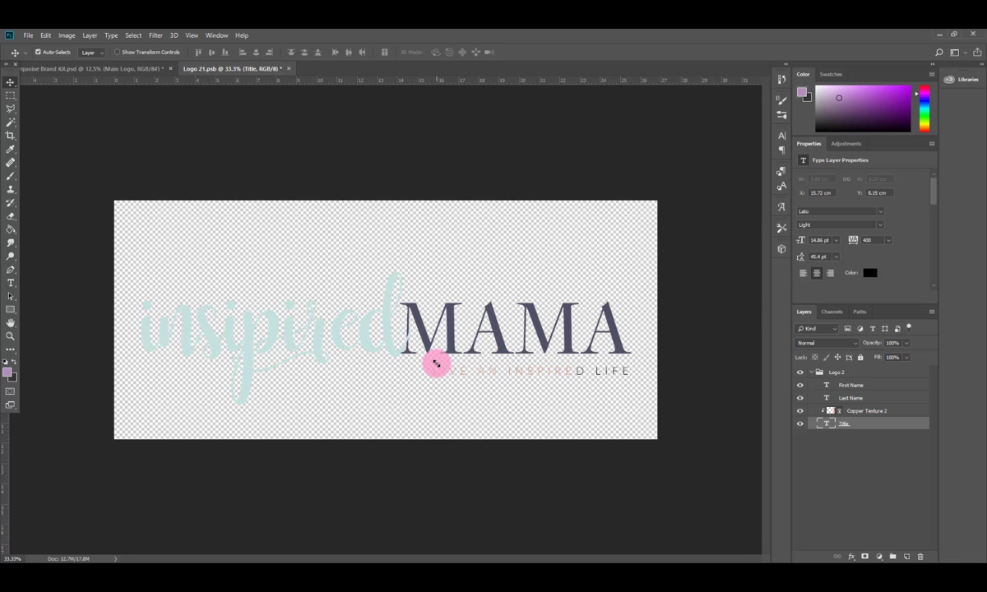
Step: Shift the Copper Texture 2 layer right and widen it to about 10.52 cm so it covers the whole tagline
left_click(872, 414)
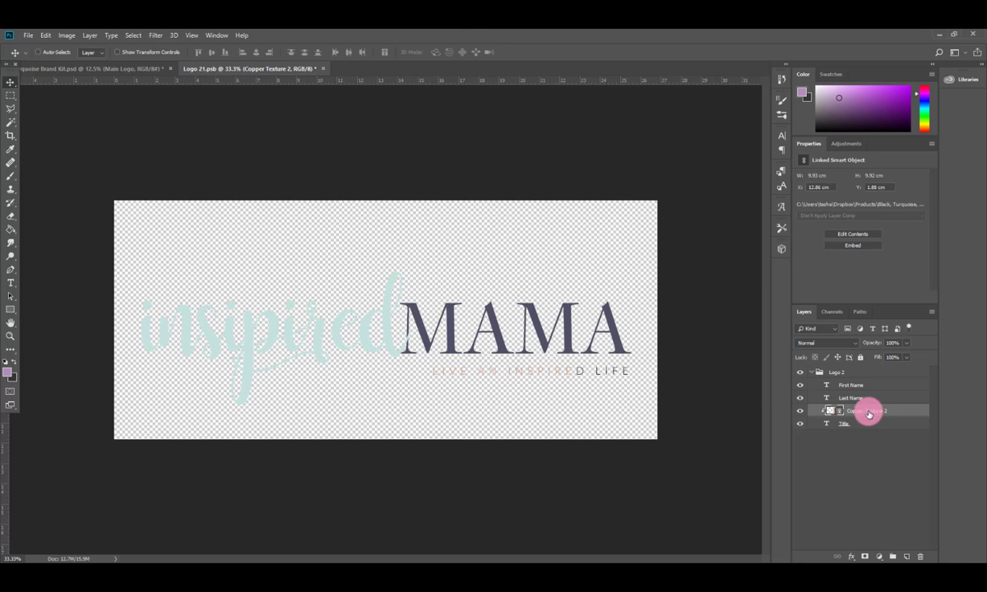
key("ctrl+t")
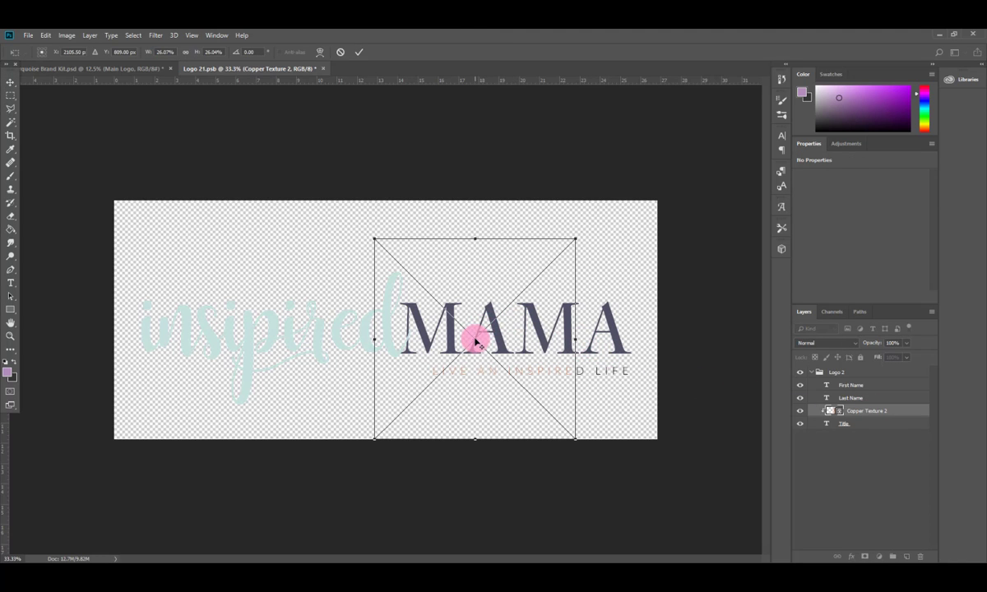
left_click_drag(489, 324, 542, 324)
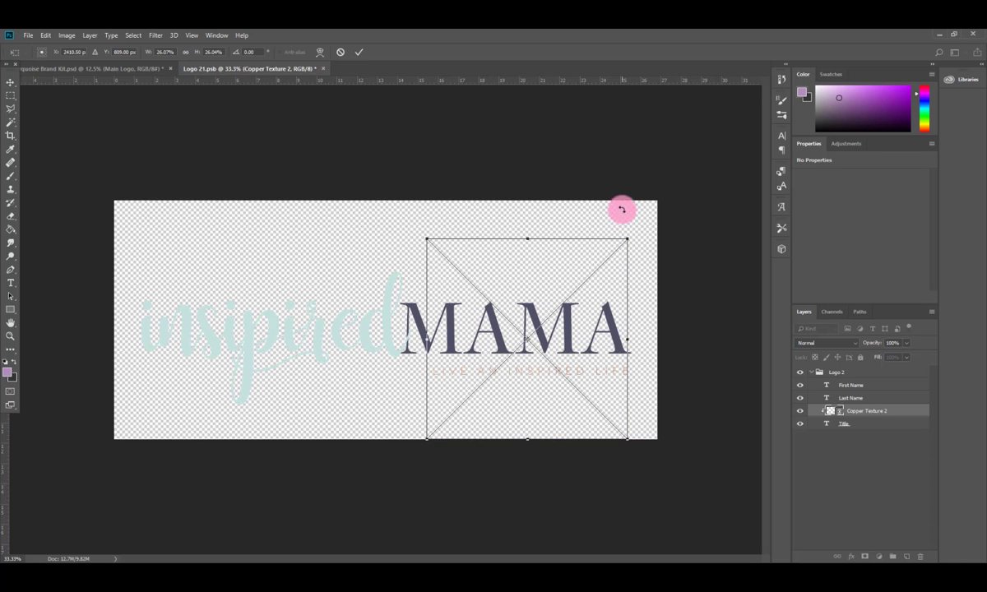
left_click_drag(630, 338, 642, 340)
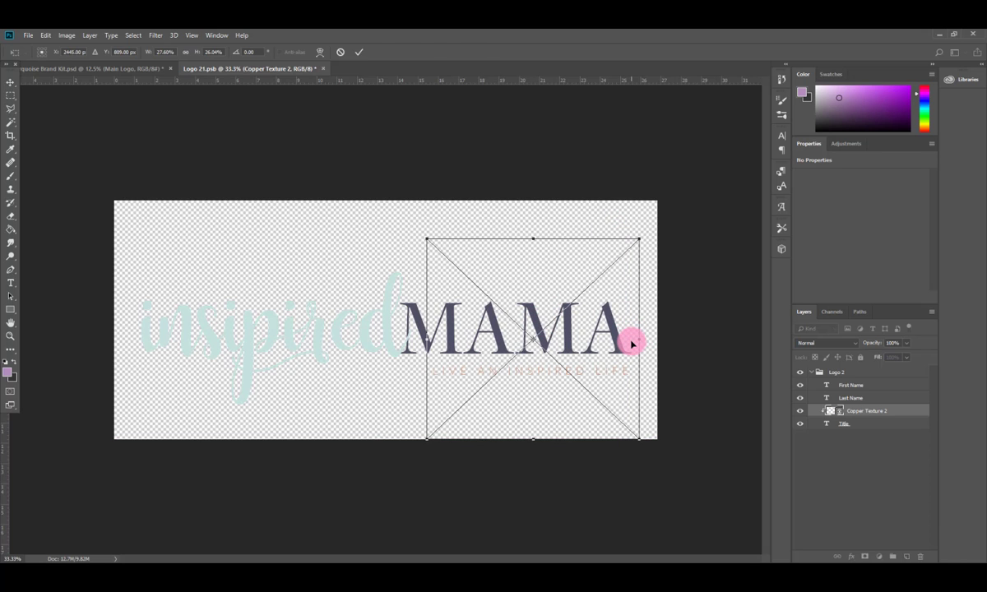
key("Return")
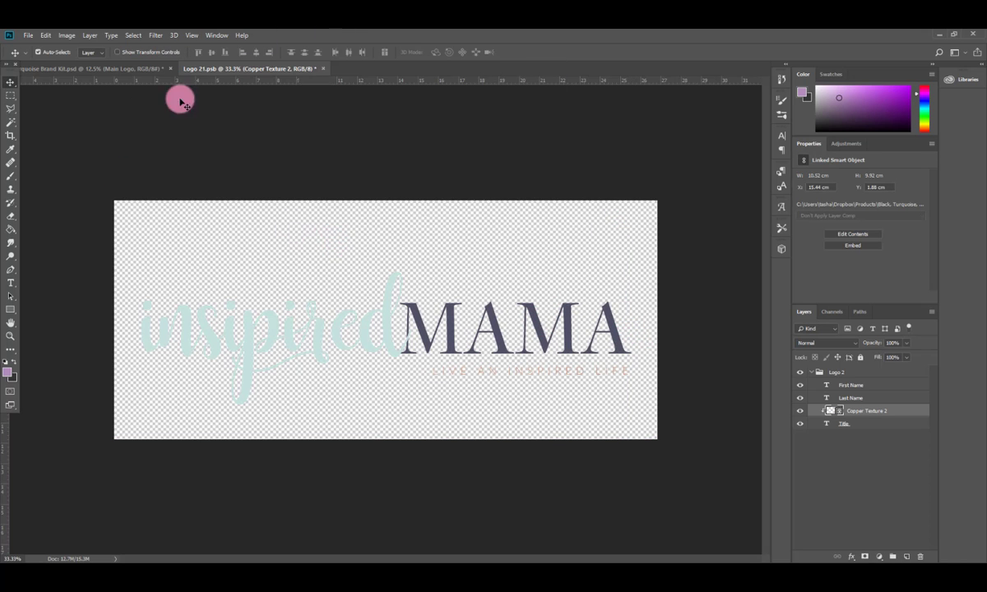
Step: Save the edited logo smart object and check the updated main logo in the brand kit document
left_click(37, 35)
left_click(55, 130)
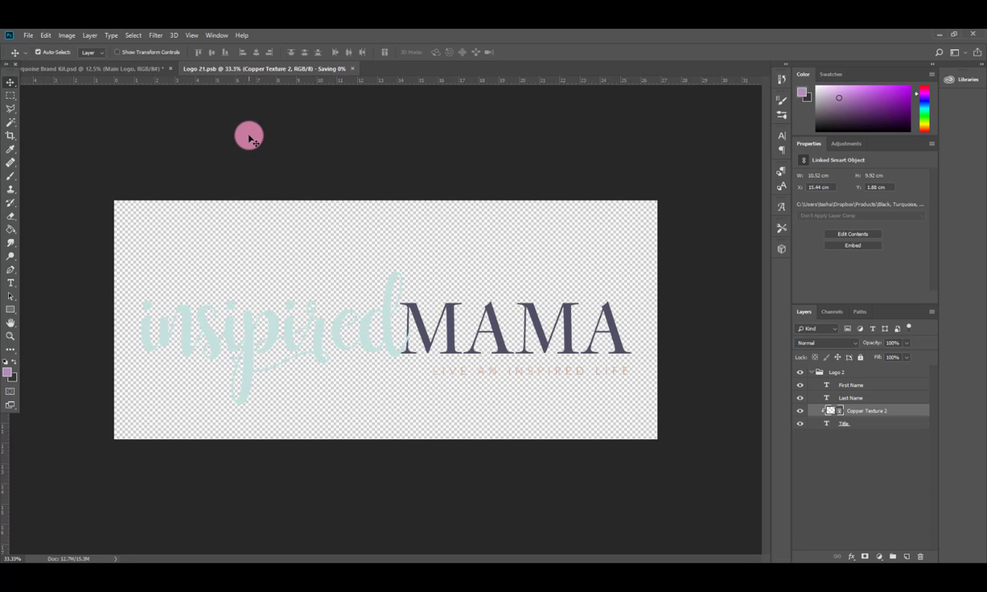
left_click(115, 68)
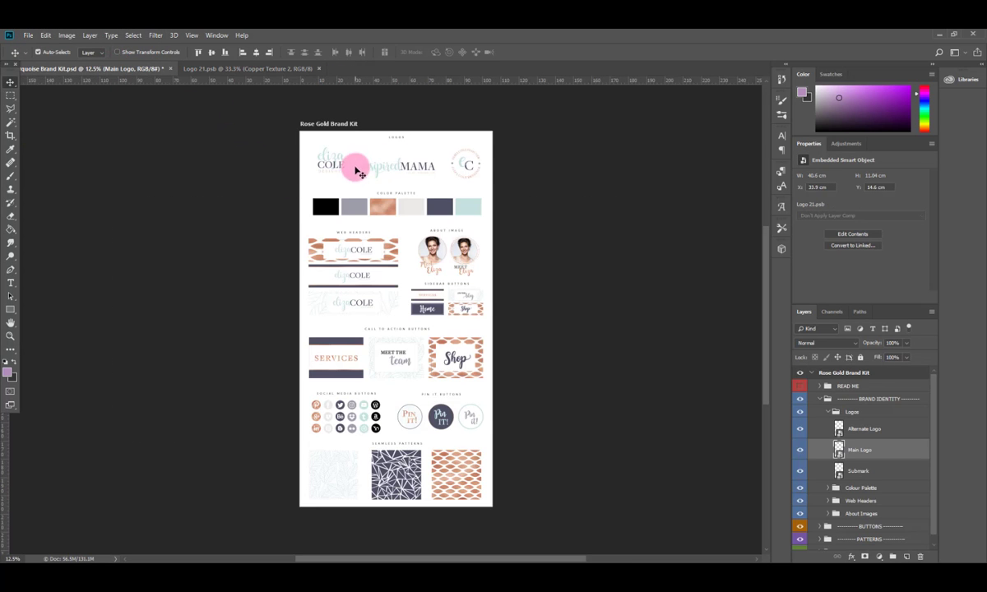
left_click_drag(355, 159, 406, 156)
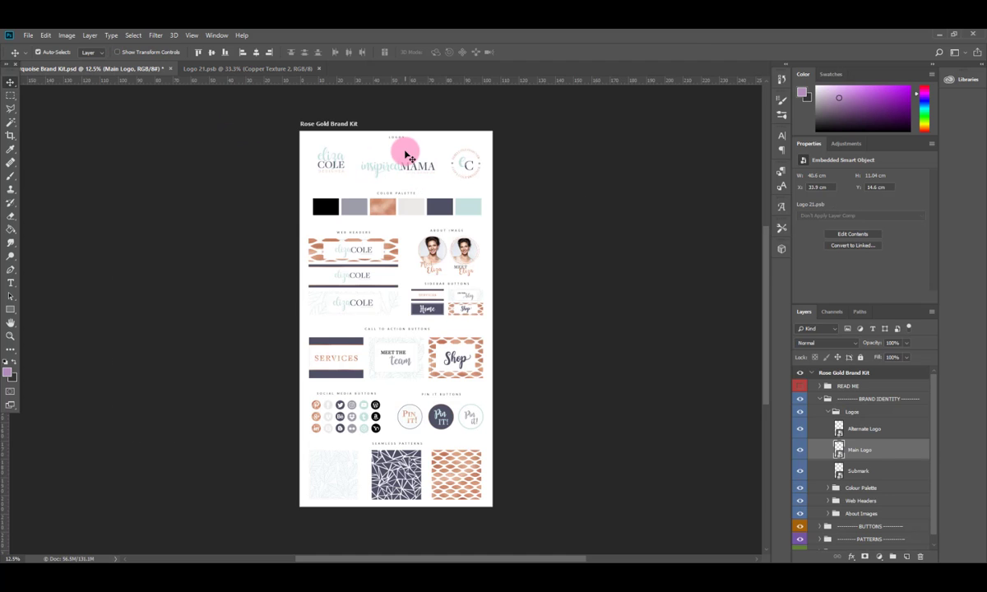
Step: Start saving the edited logo document as a separate file and choose the Sample folder in Dropbox as destination
left_click(276, 69)
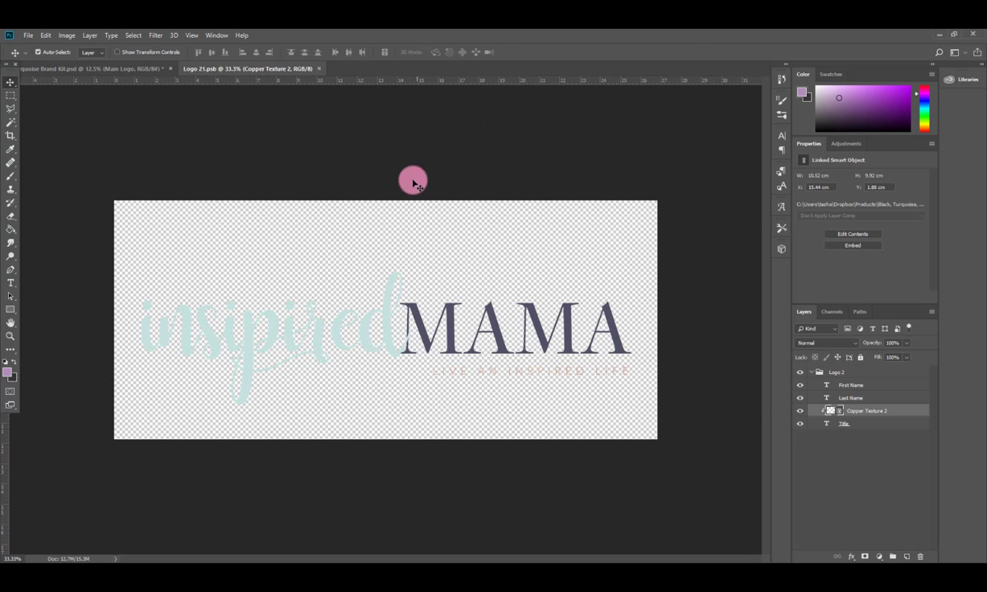
left_click(28, 36)
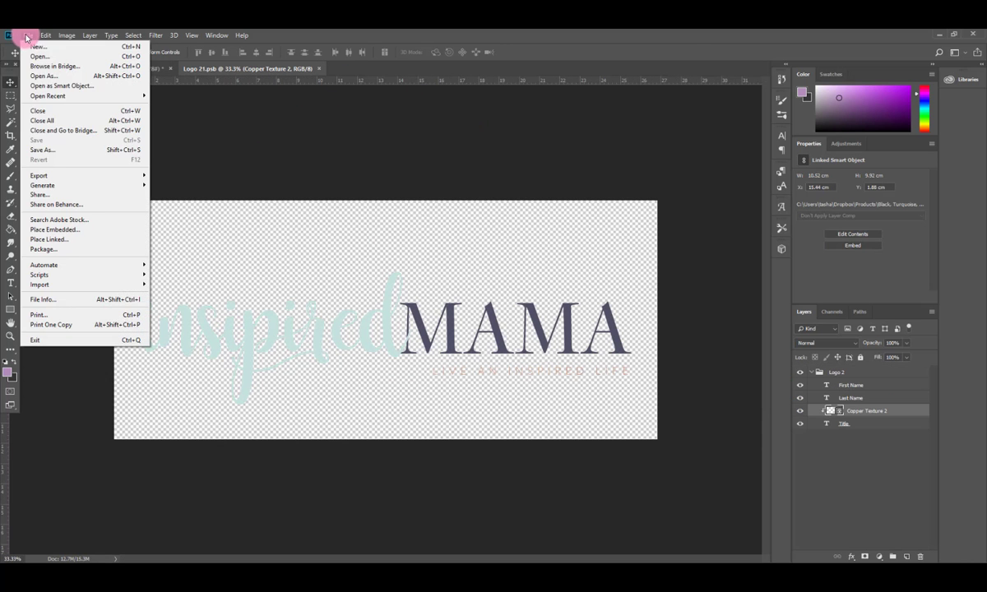
left_click(45, 153)
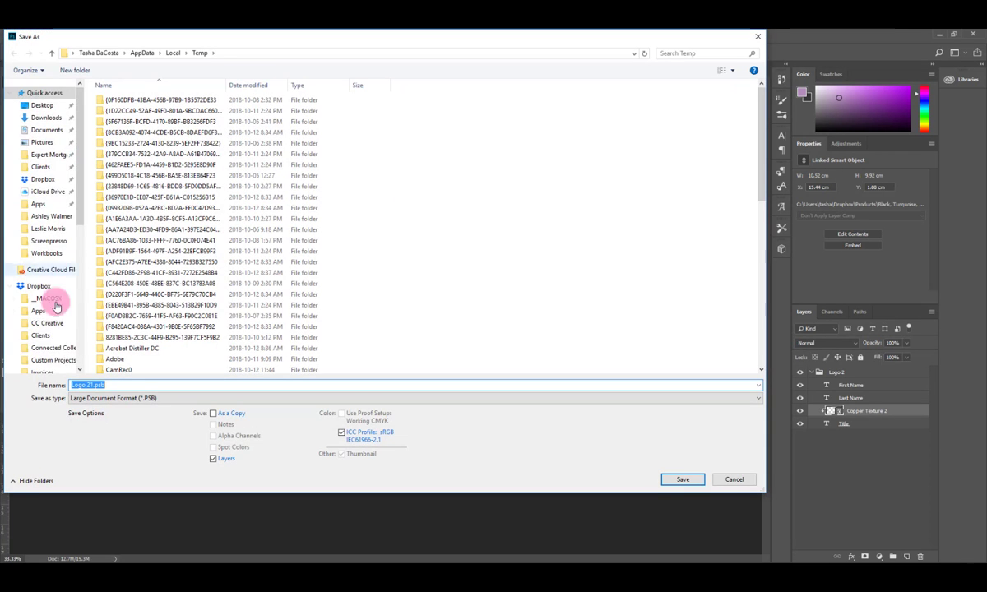
scroll(56, 334, "down", 2)
scroll(51, 339, "down", 1)
left_click(41, 352)
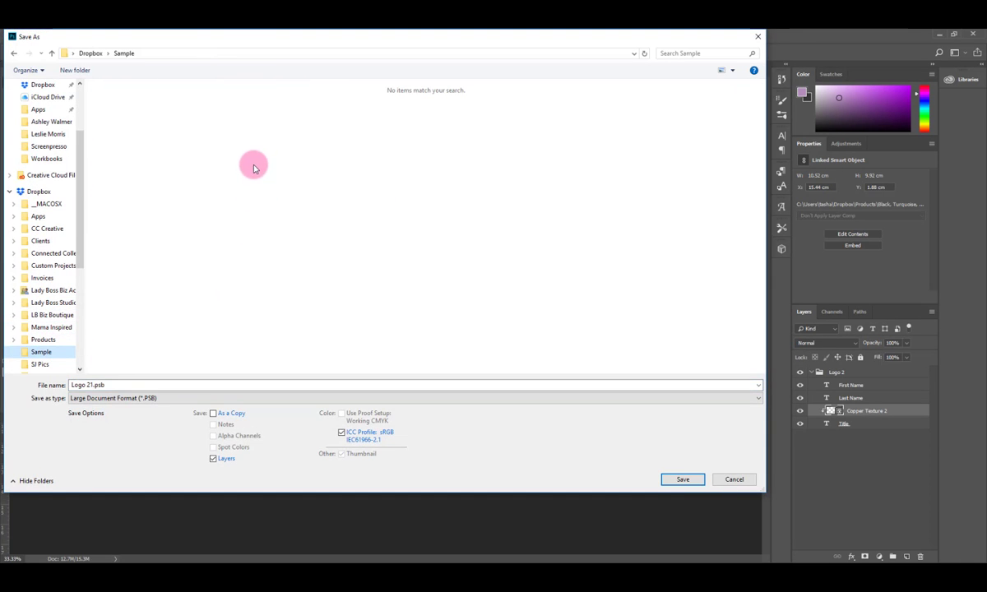
Step: Name the file Inspired Mama Main Logo, set its format to PNG, and save it with the offered PNG options
left_click(142, 384)
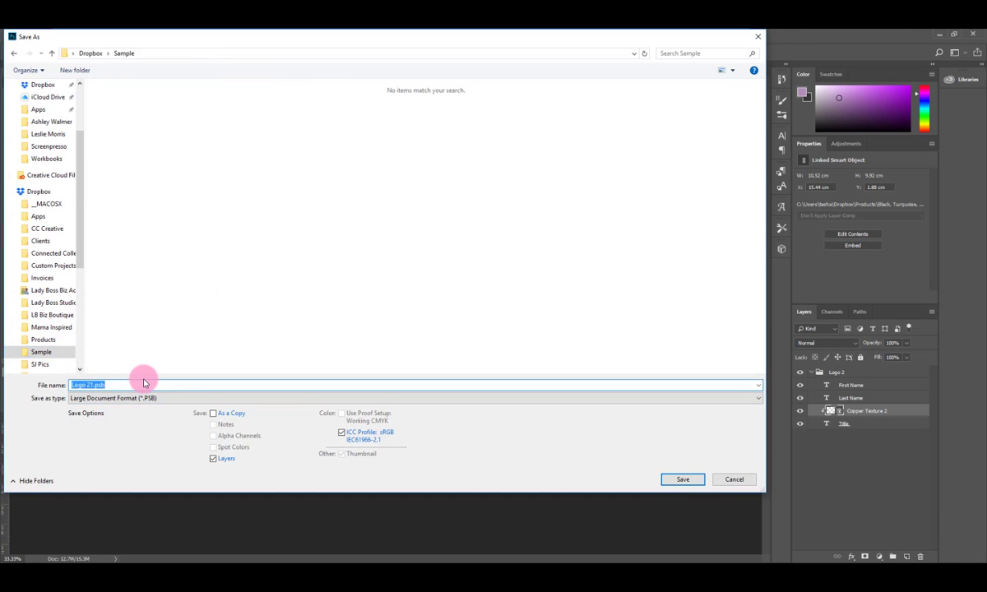
type("Inspired Mam")
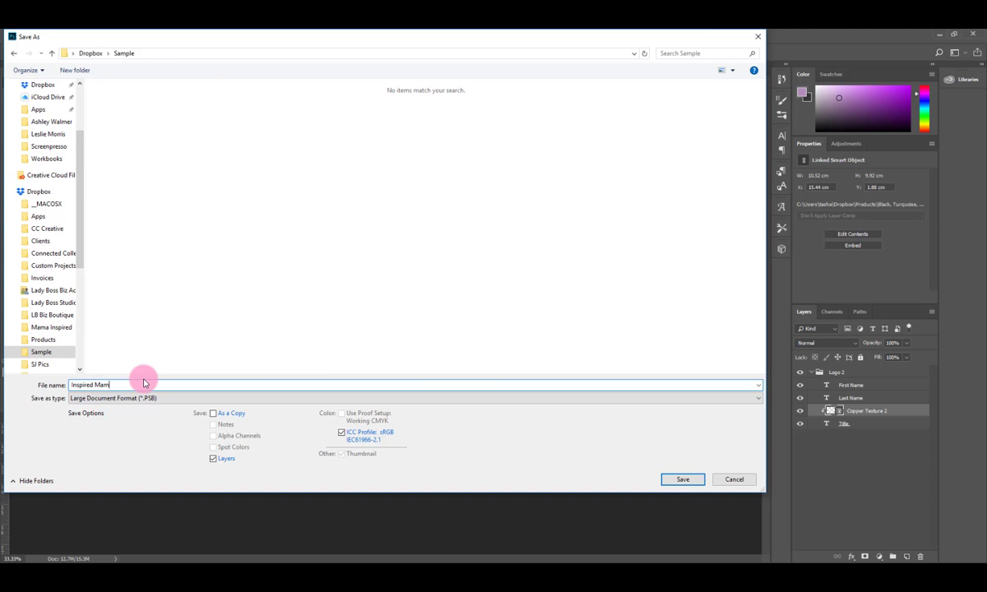
type("a Main Logo")
left_click(165, 398)
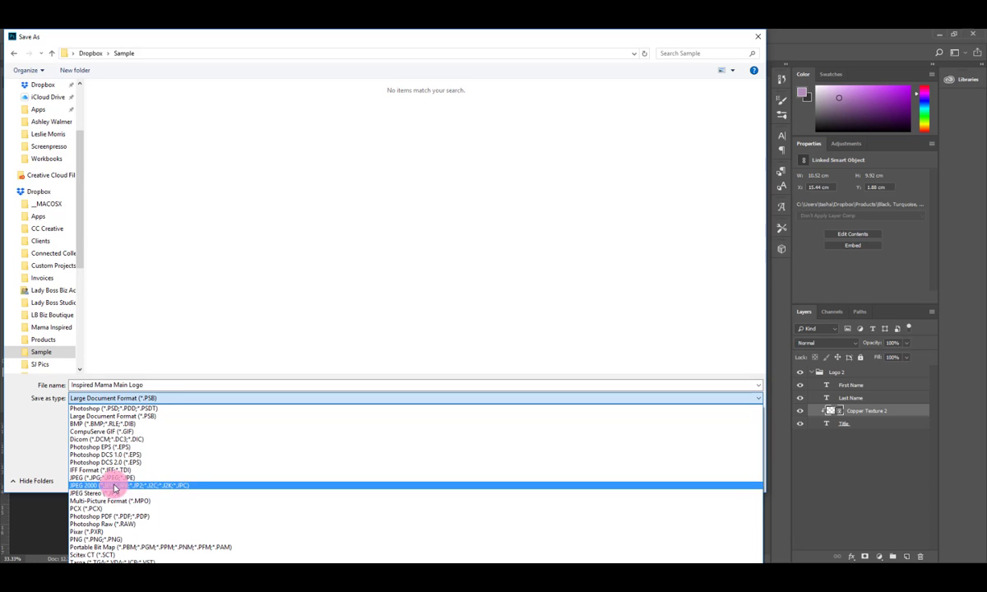
left_click(111, 545)
left_click(673, 477)
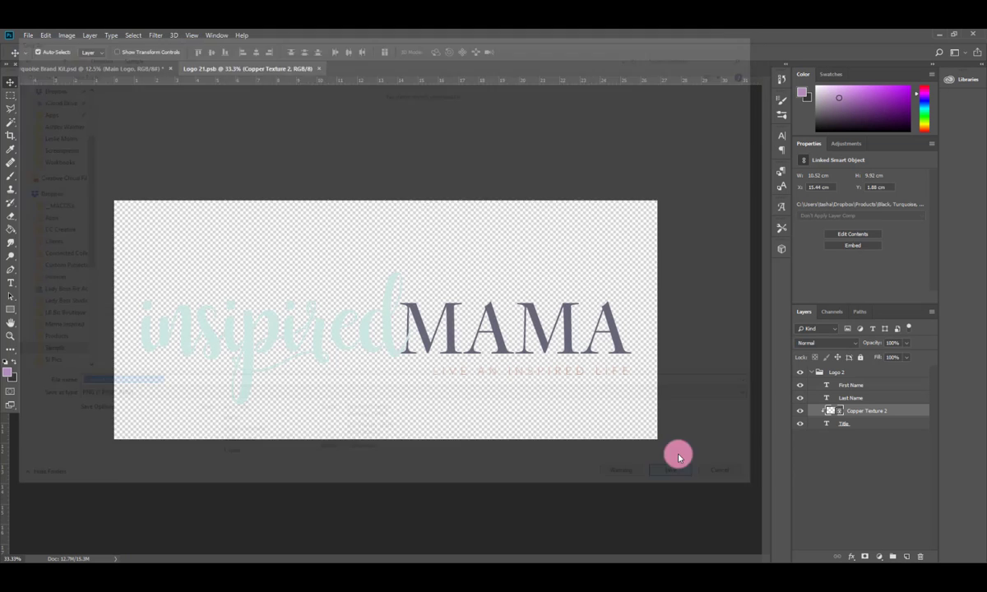
left_click(560, 203)
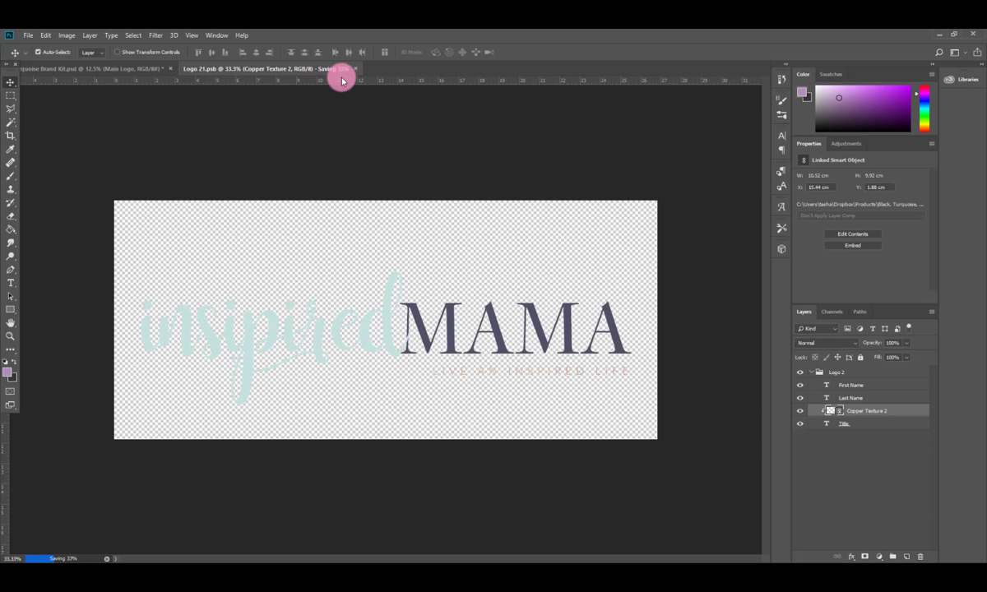
Step: Close the logo smart object document and return to the brand kit
left_click(356, 71)
left_click(497, 231)
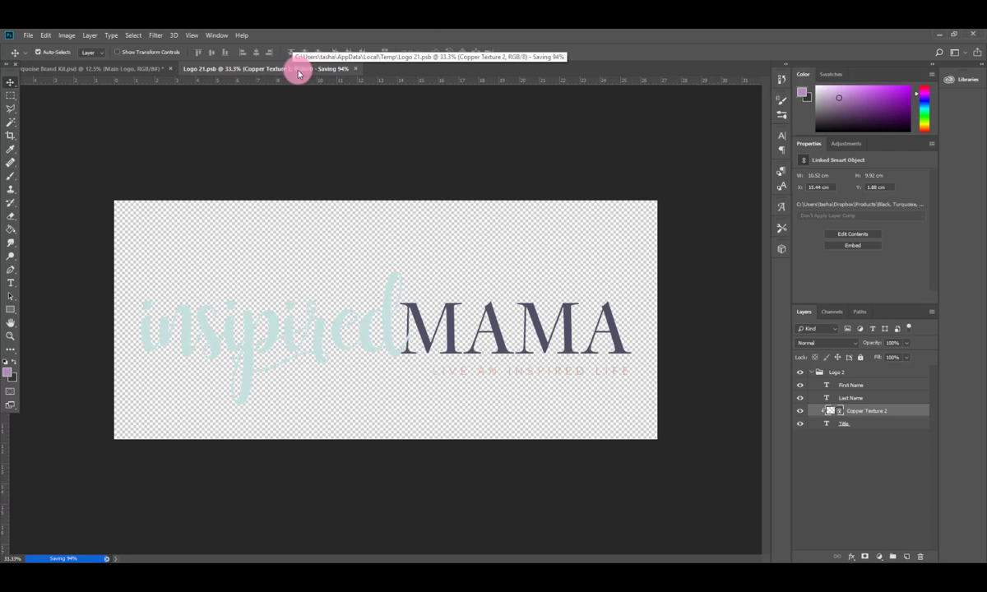
left_click(292, 110)
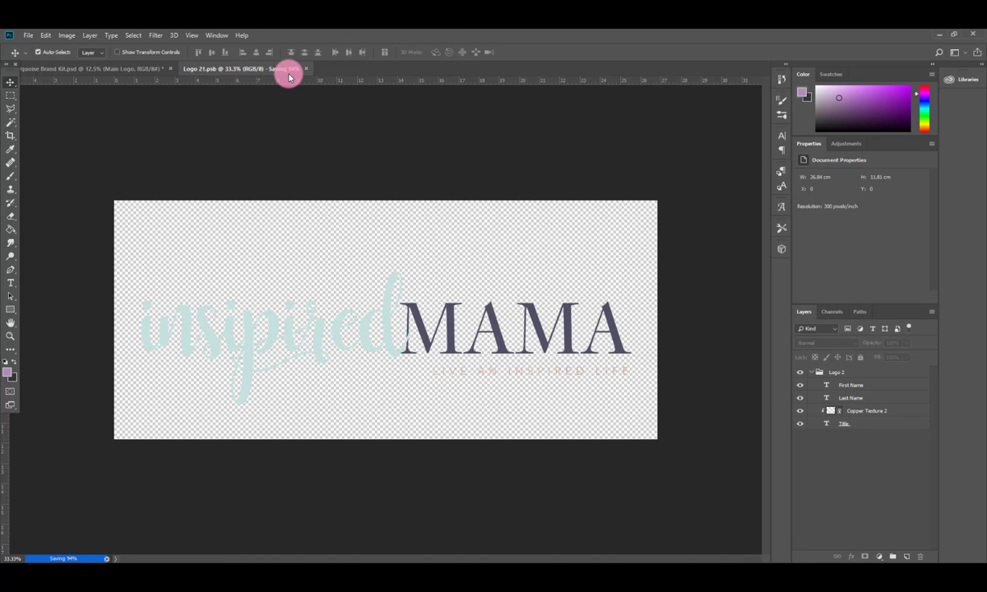
key("ctrl+w")
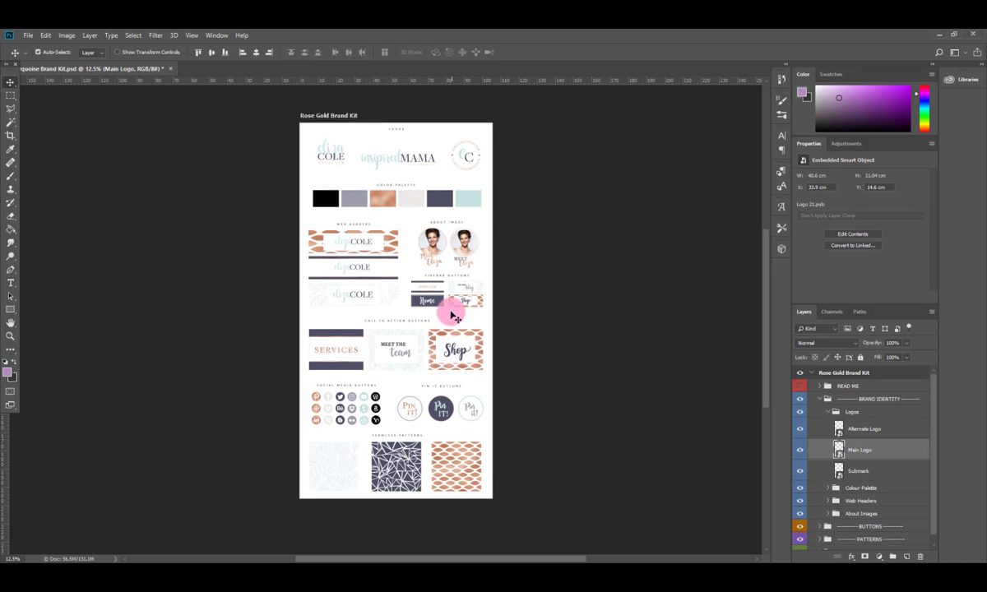
Step: Open the About Image 1 smart object without relinking the missing texture, and open the image placeholder in its Graphics group
left_click(426, 237)
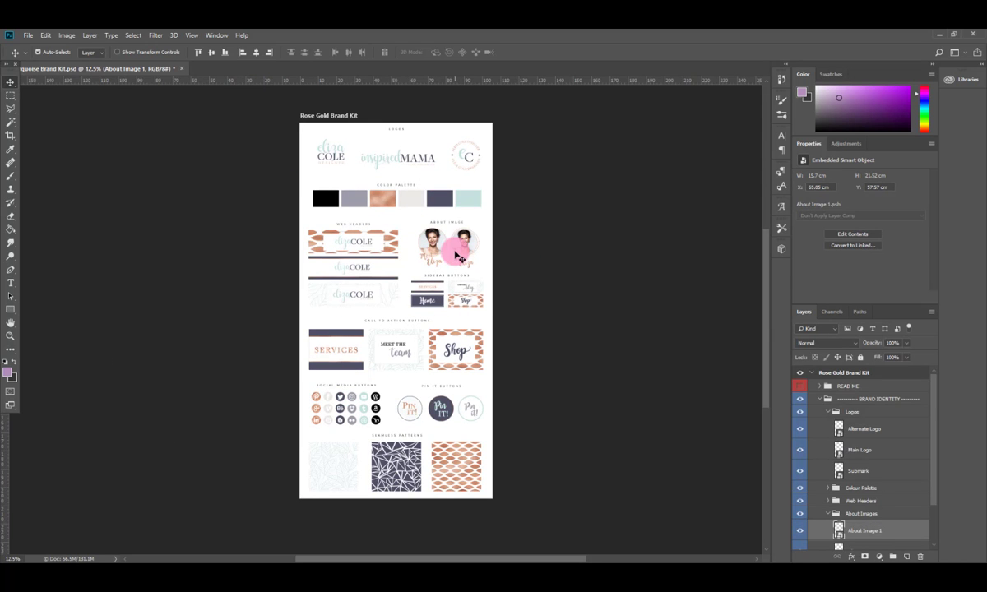
double_click(839, 531)
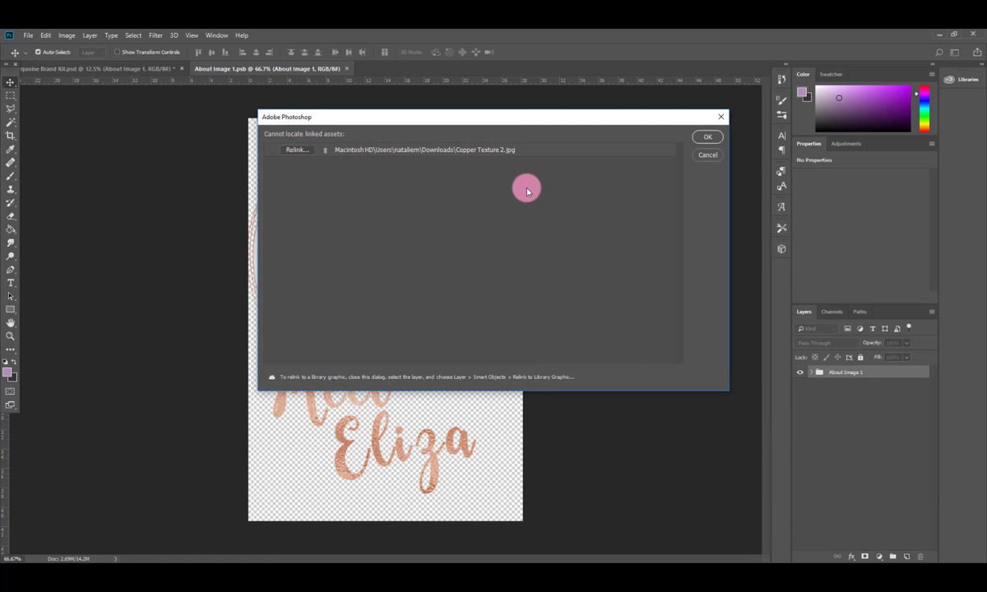
left_click(708, 138)
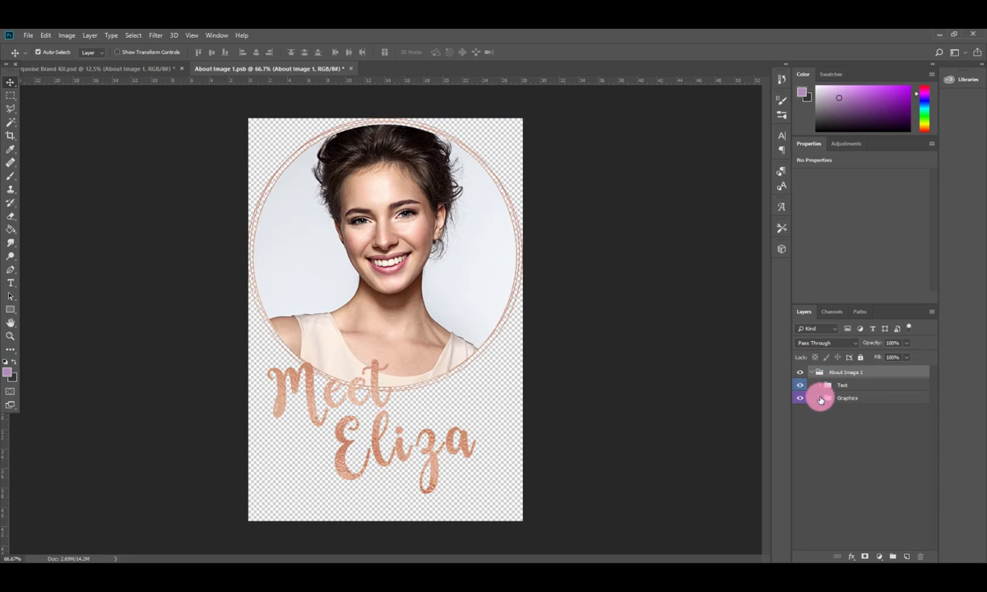
left_click(819, 399)
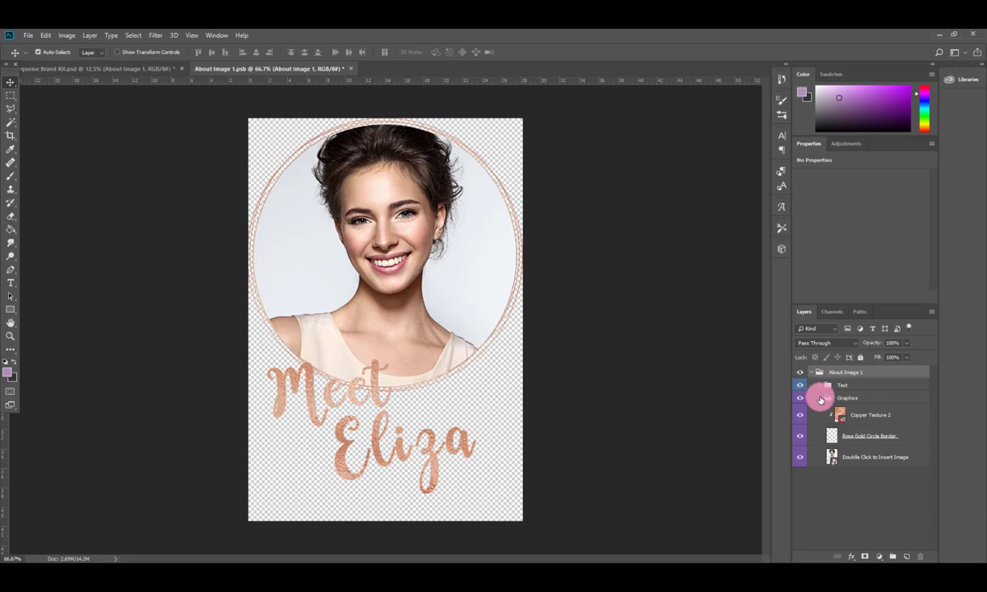
double_click(831, 459)
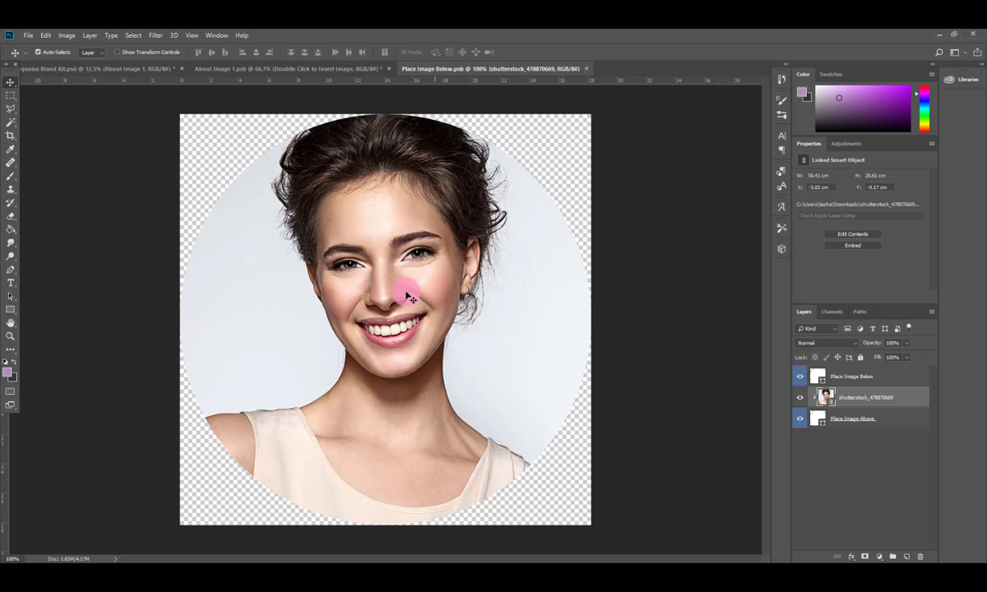
Step: Place the photo shutterstock_482593429.jpg from Downloads as a linked image above the existing portrait
left_click(24, 36)
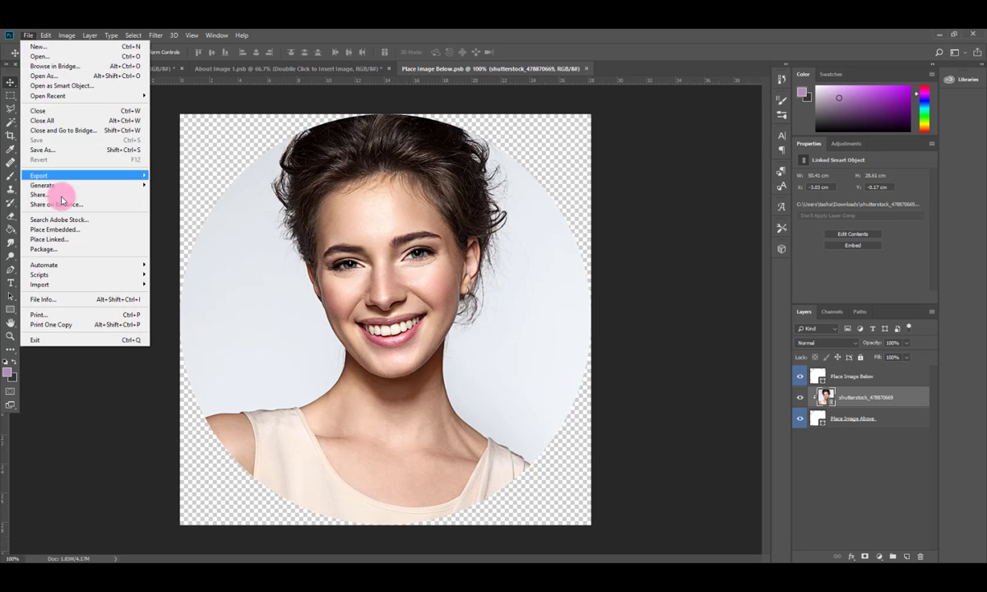
left_click(69, 239)
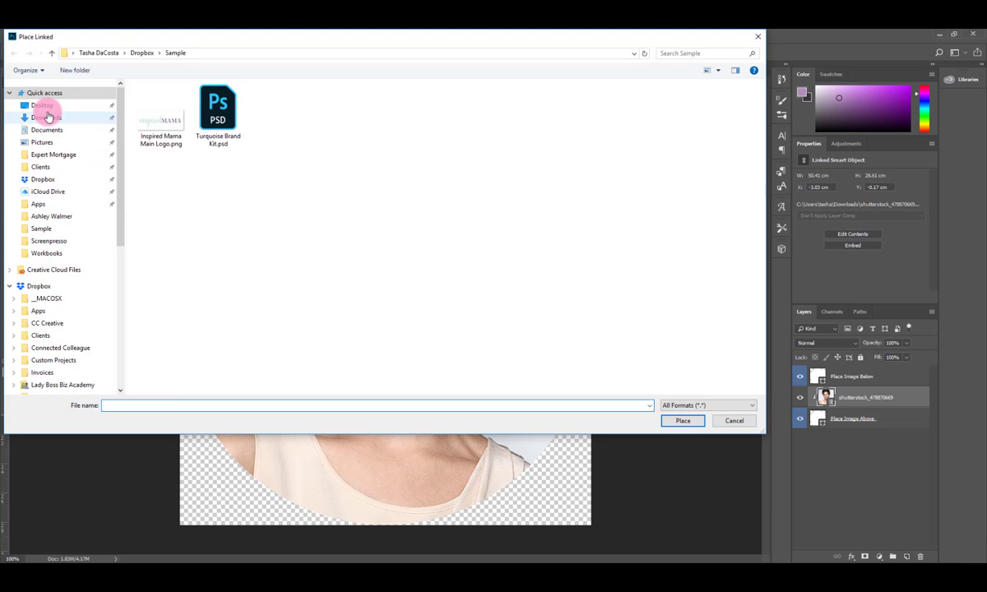
left_click(47, 118)
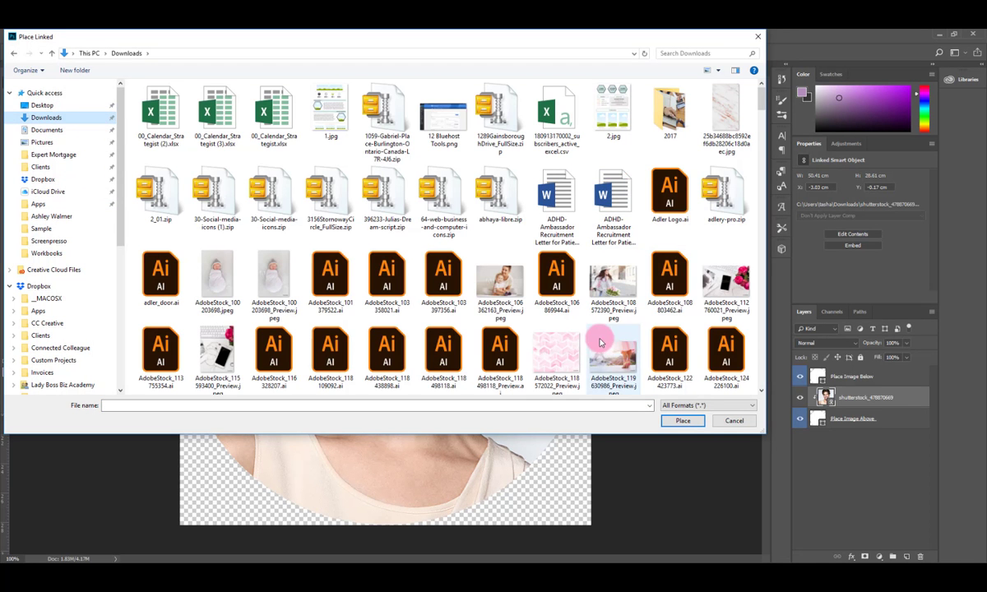
scroll(486, 275, "down", 5)
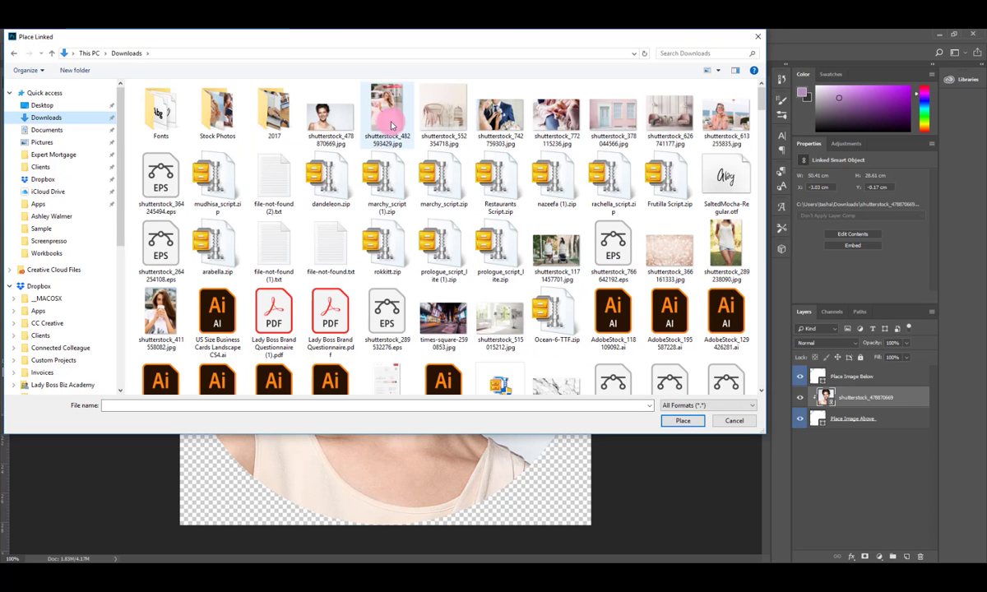
left_click(330, 116)
left_click(683, 420)
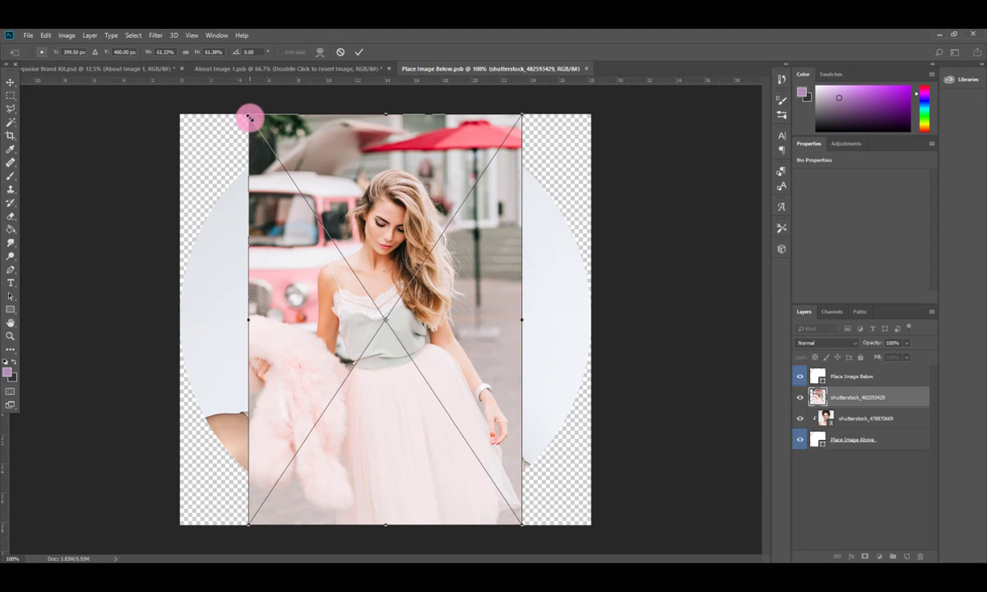
Step: Enlarge the placed photo to about 28.54 by 42.83 cm and reposition it so it covers the whole circle
left_click_drag(248, 115, 115, 71)
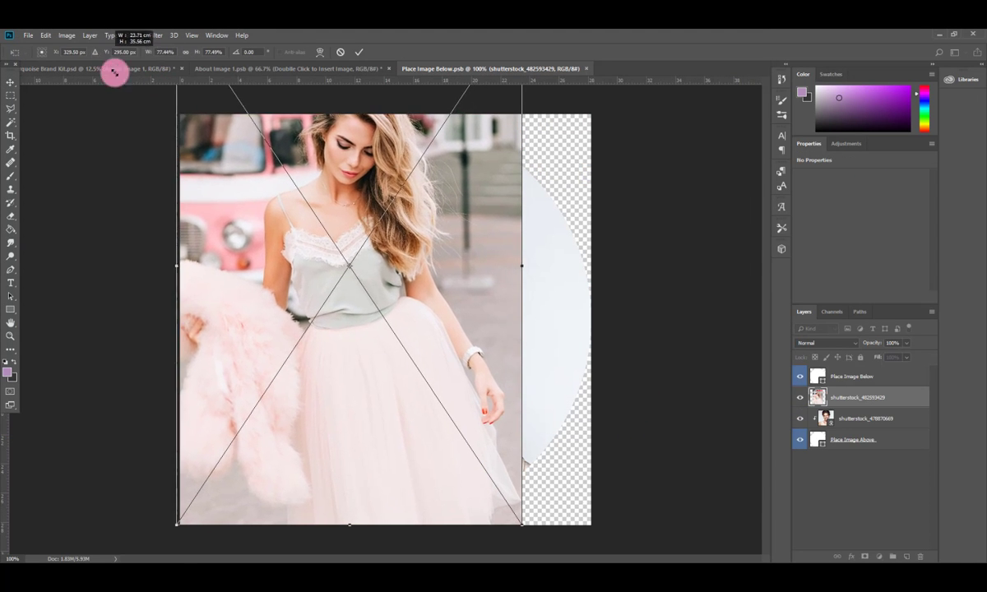
left_click_drag(531, 522, 658, 547)
left_click_drag(451, 198, 452, 240)
key("Return")
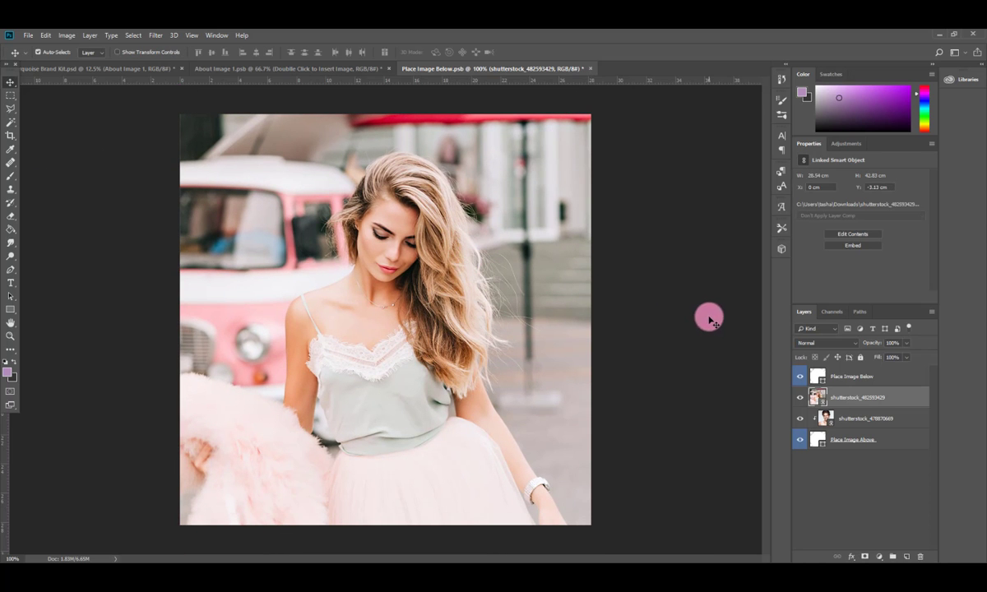
Step: Clip the new photo to the circle shape, and save and close the image placeholder document
mouse_move(851, 407)
left_mouse_down()
mouse_move(855, 432)
mouse_move(859, 400)
left_mouse_up()
left_click(345, 345)
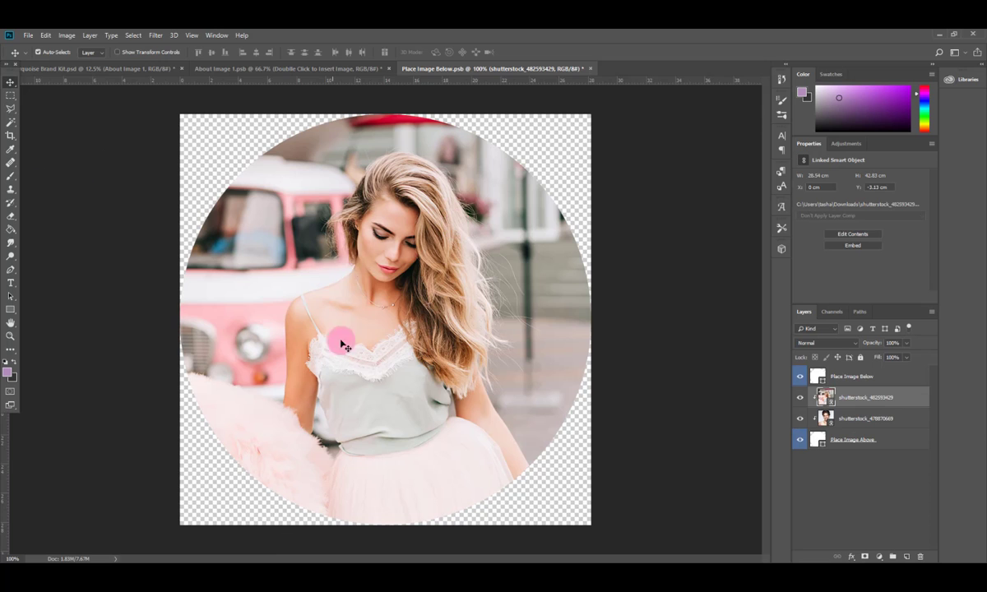
left_click(28, 36)
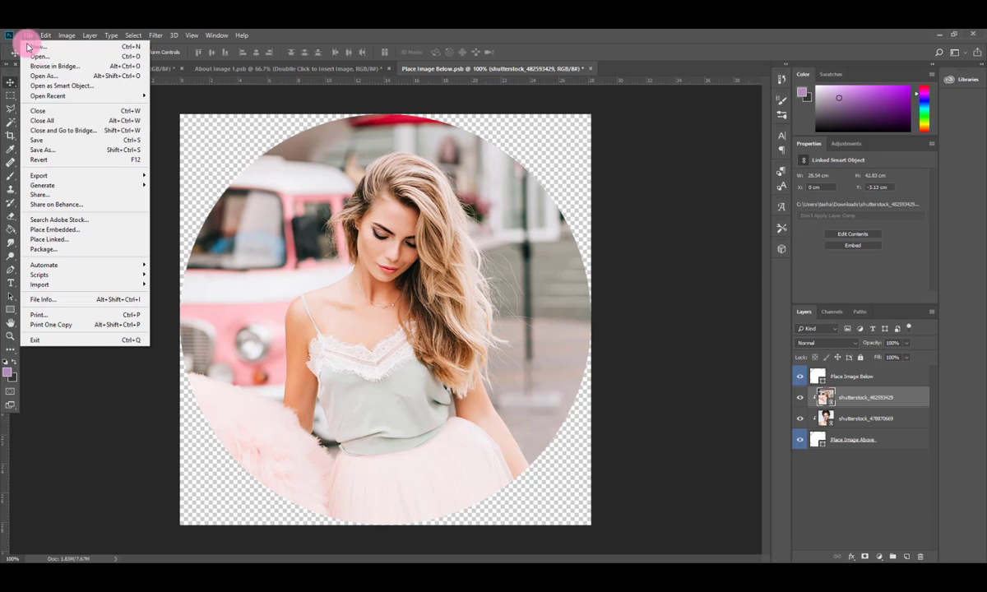
left_click(51, 141)
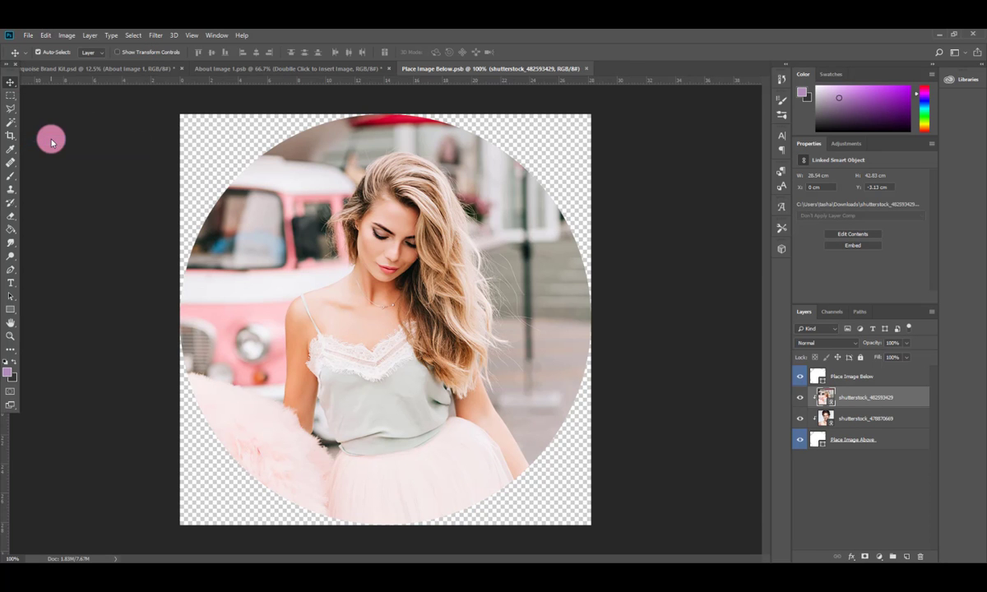
left_click(586, 69)
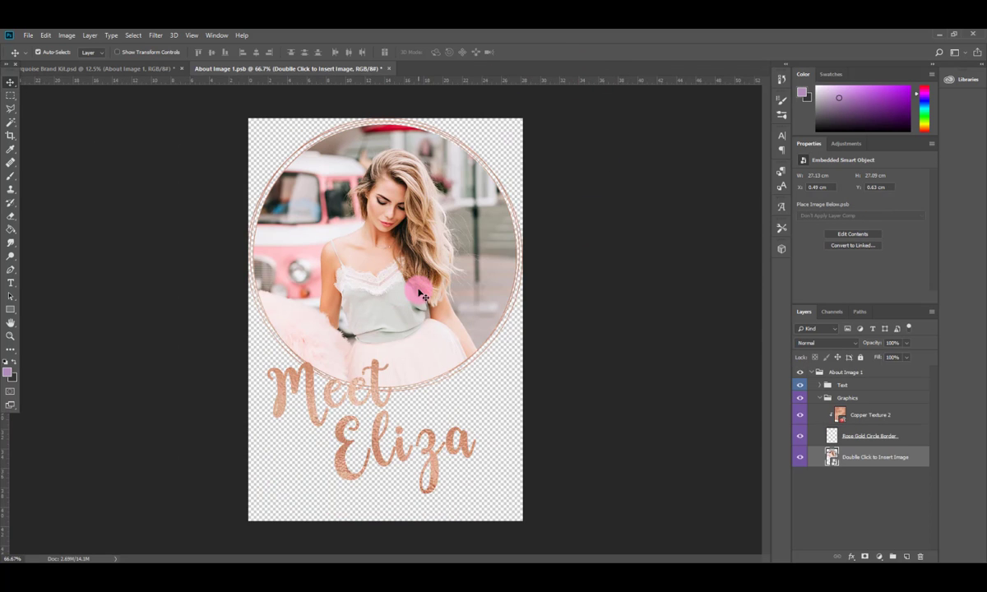
Step: Replace the first name in the About Image 1 Title text with the new person's first name
left_click(821, 399)
left_click(820, 386)
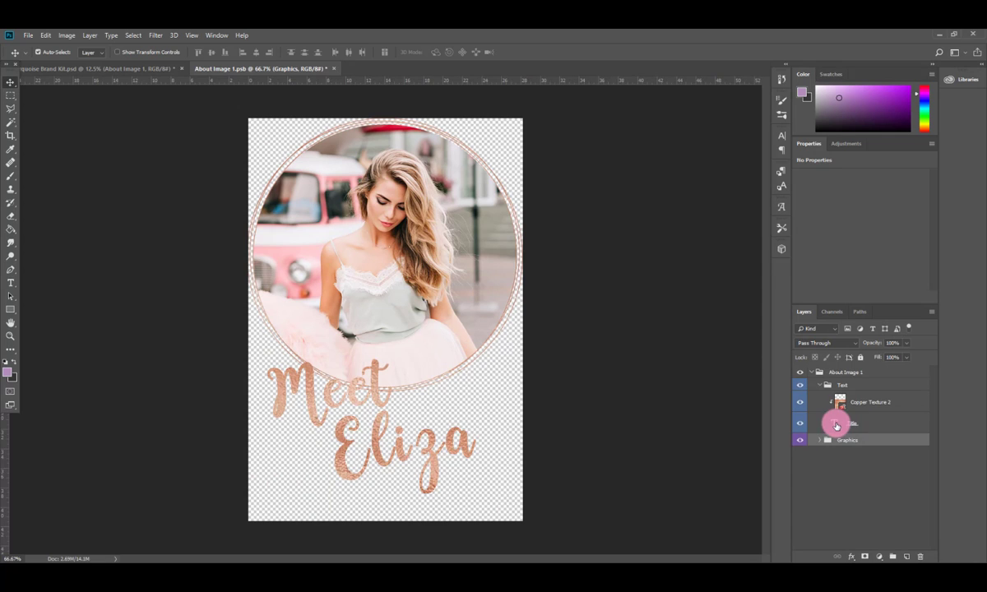
double_click(836, 426)
left_click(424, 449)
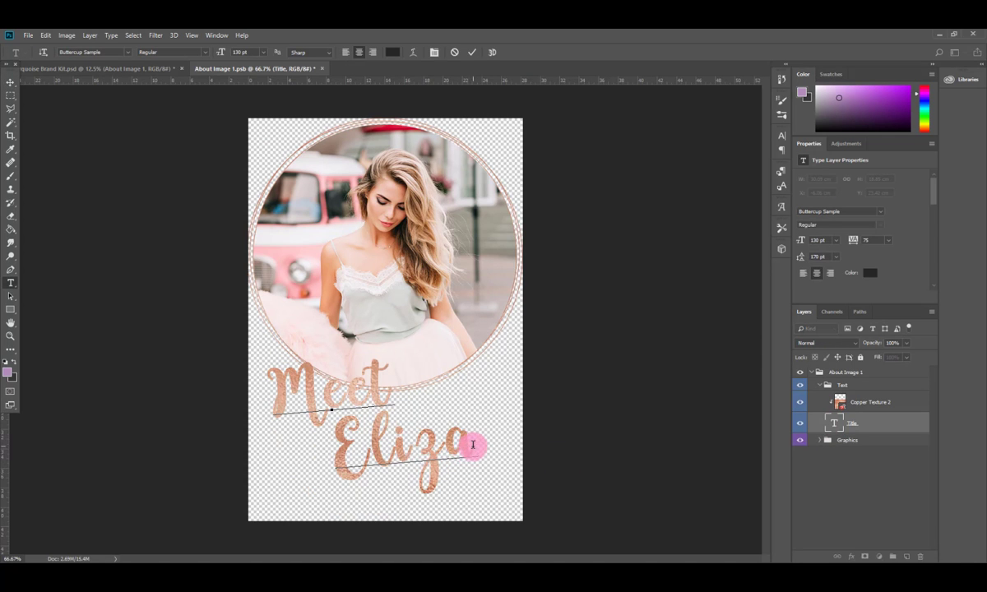
left_click_drag(473, 445, 336, 452)
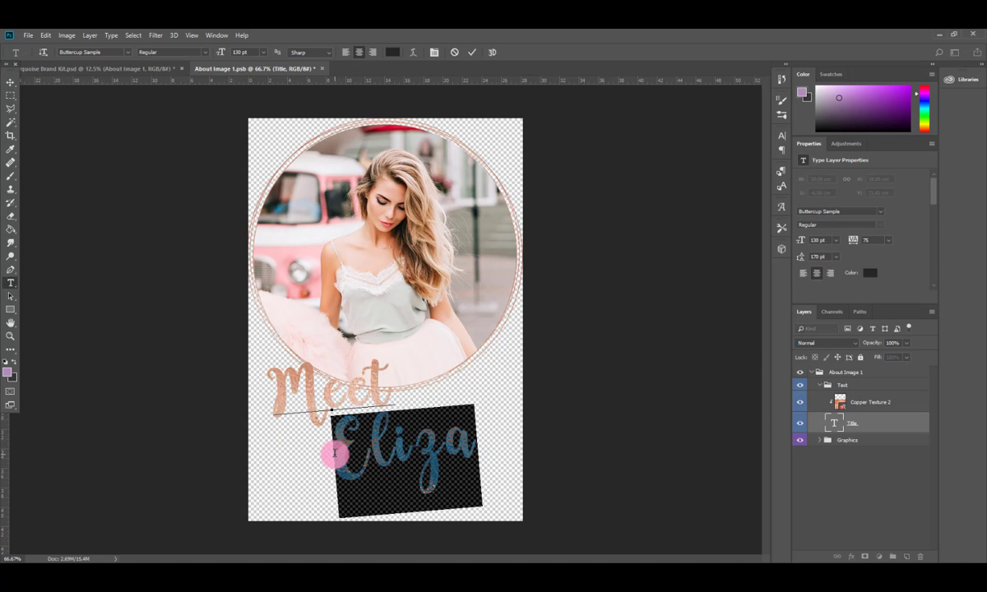
type("EMi")
key("BackSpace")
key("BackSpace")
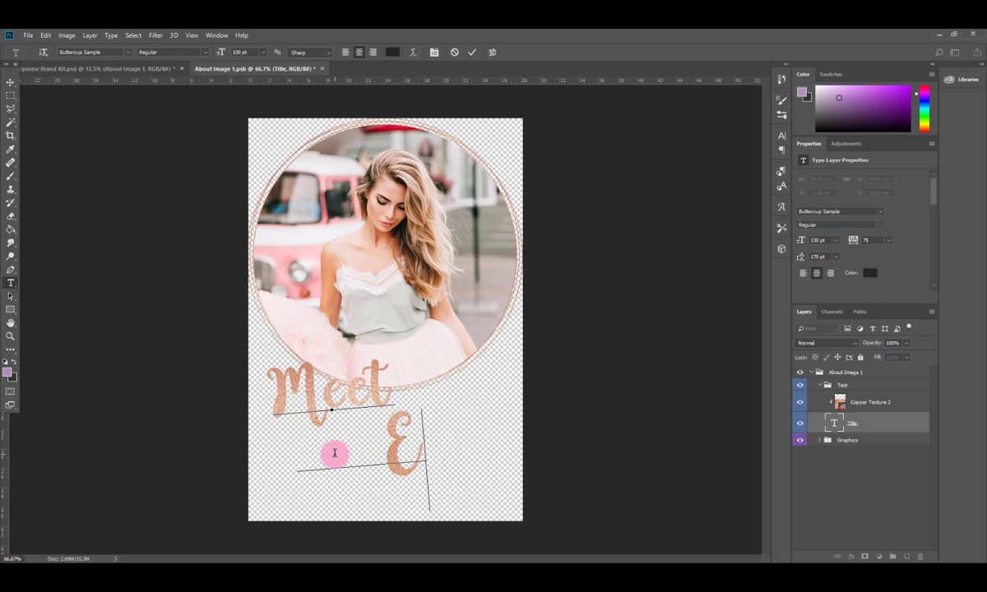
type("mily")
Step: Replace the word "Meet" in the Title text with "Hello"
left_click(335, 452)
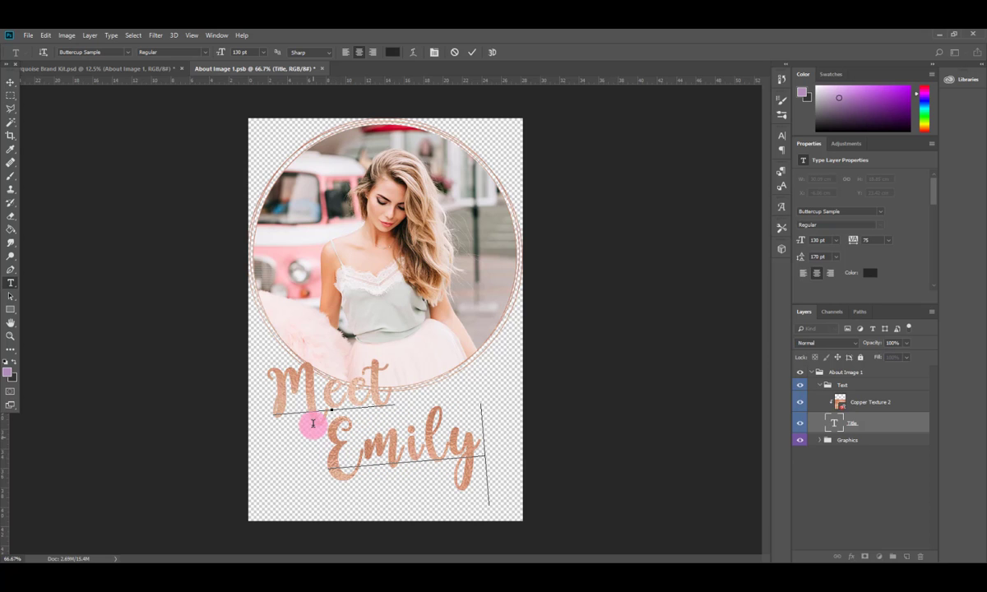
left_click_drag(386, 389, 270, 386)
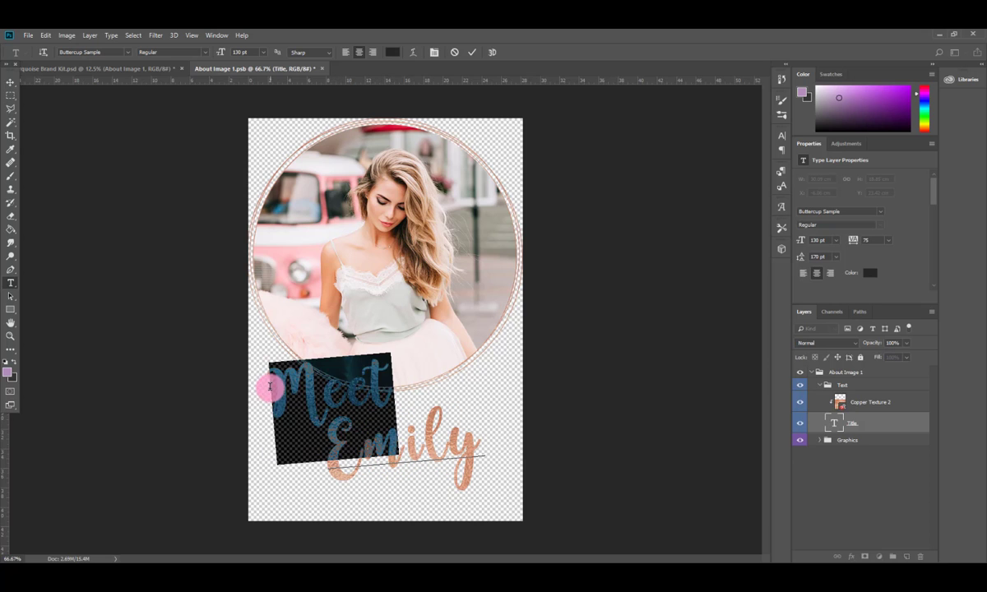
type("Hello")
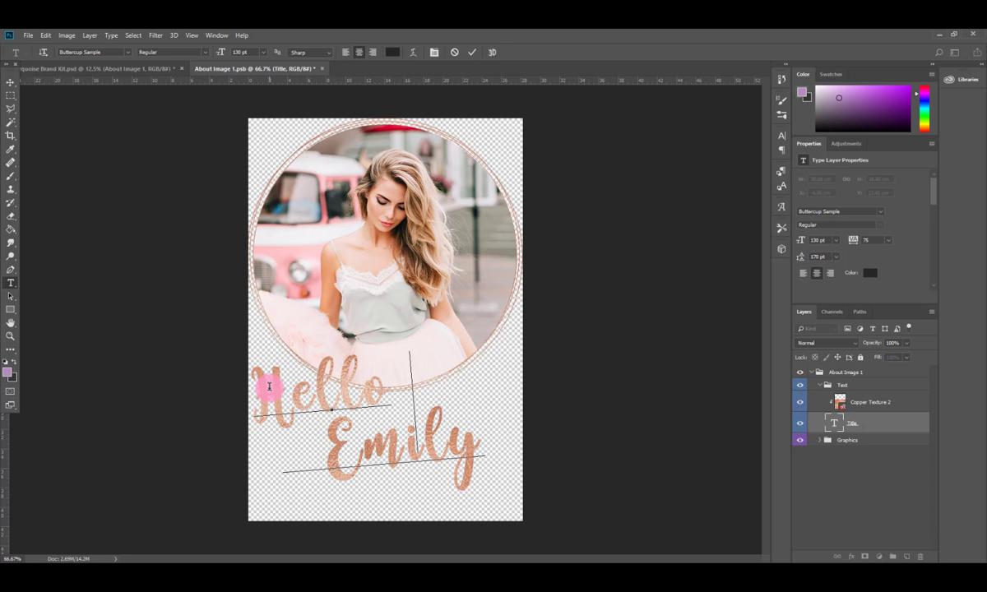
Step: Add "I'm" after "Hello" in the Title text and move the text with its copper texture about 4.6 cm to the right
type(" I'm")
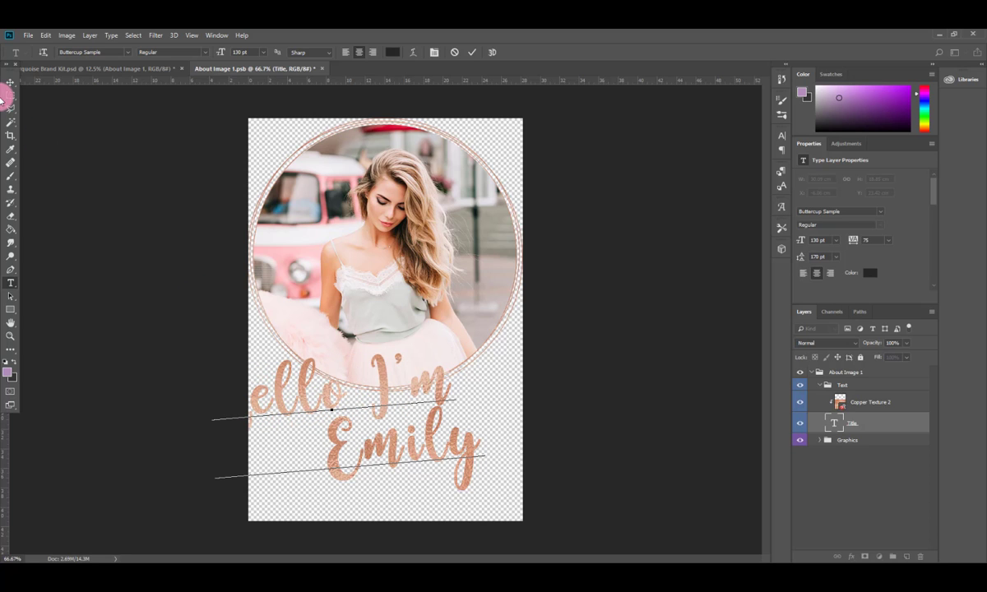
left_click(10, 83)
mouse_move(384, 402)
left_mouse_down()
mouse_move(415, 392)
mouse_move(377, 403)
left_mouse_up()
left_click(888, 424)
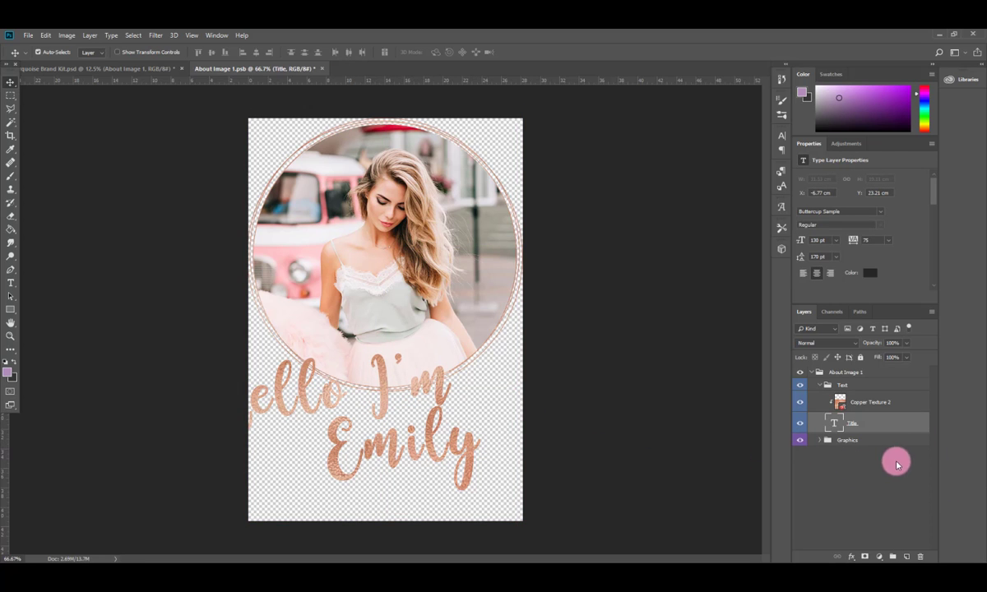
left_click(901, 404, "shift")
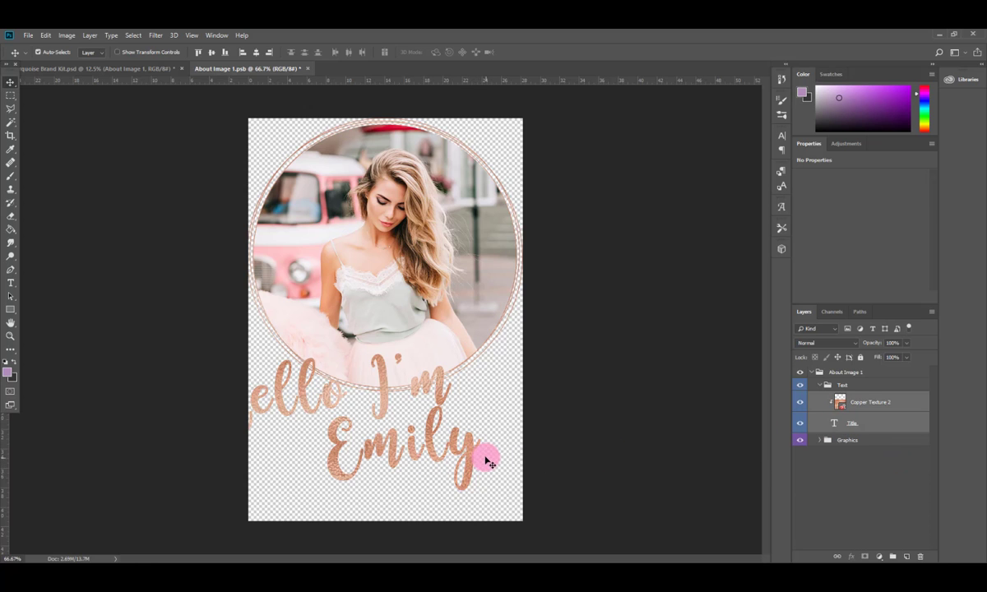
left_click_drag(477, 463, 520, 452)
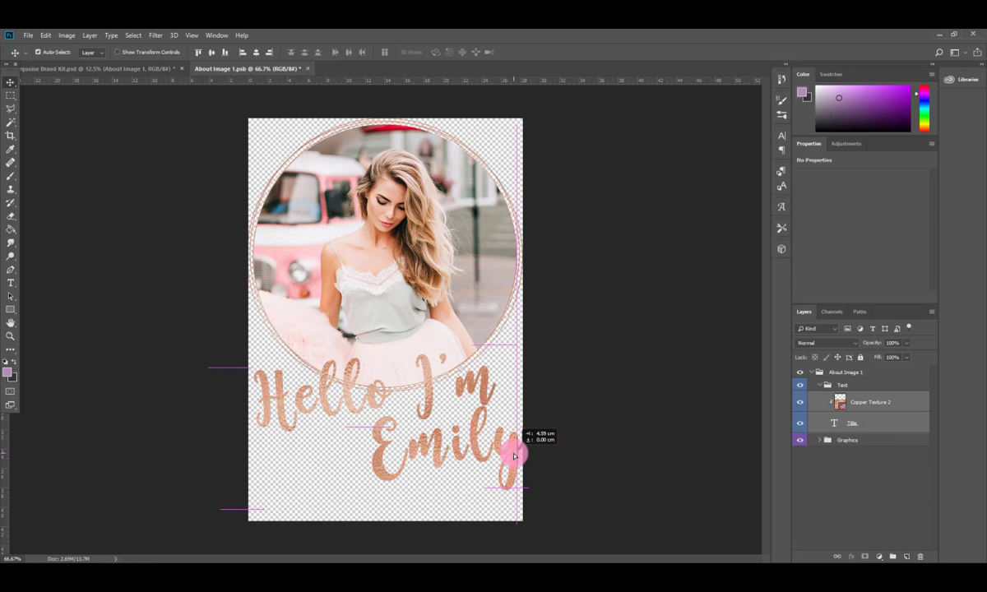
Step: Scale the Title text to about 84.91% and move it up slightly so it overlaps the lower edge of the photo circle
key("ctrl+t")
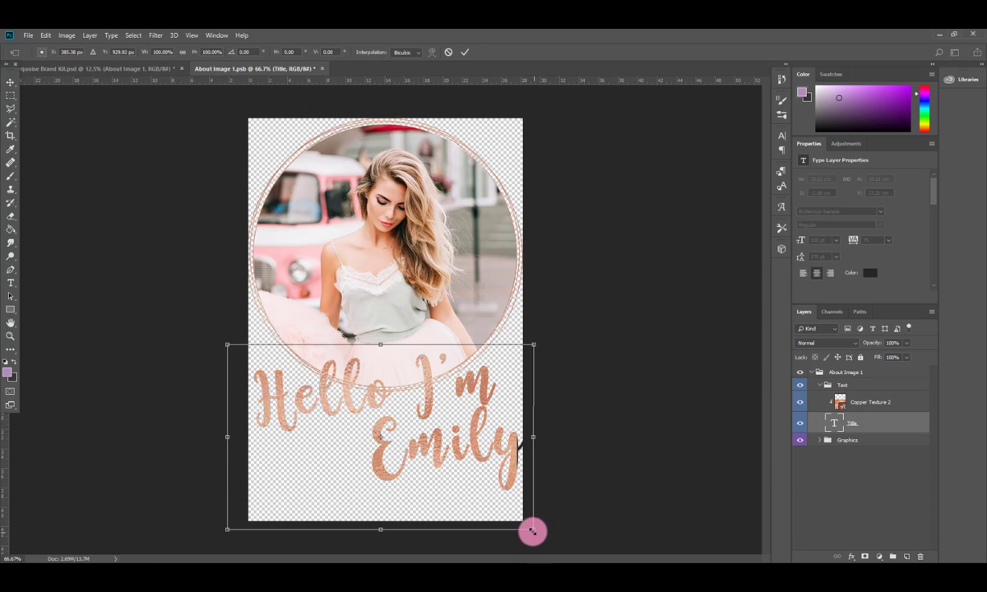
left_click_drag(533, 531, 513, 520)
left_click_drag(230, 342, 256, 362)
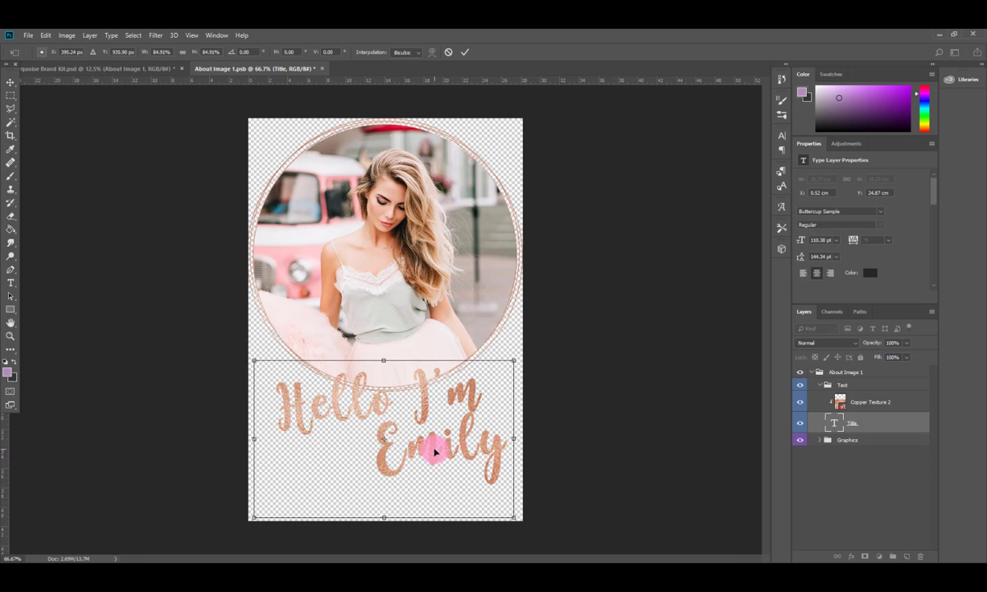
left_click_drag(435, 451, 434, 442)
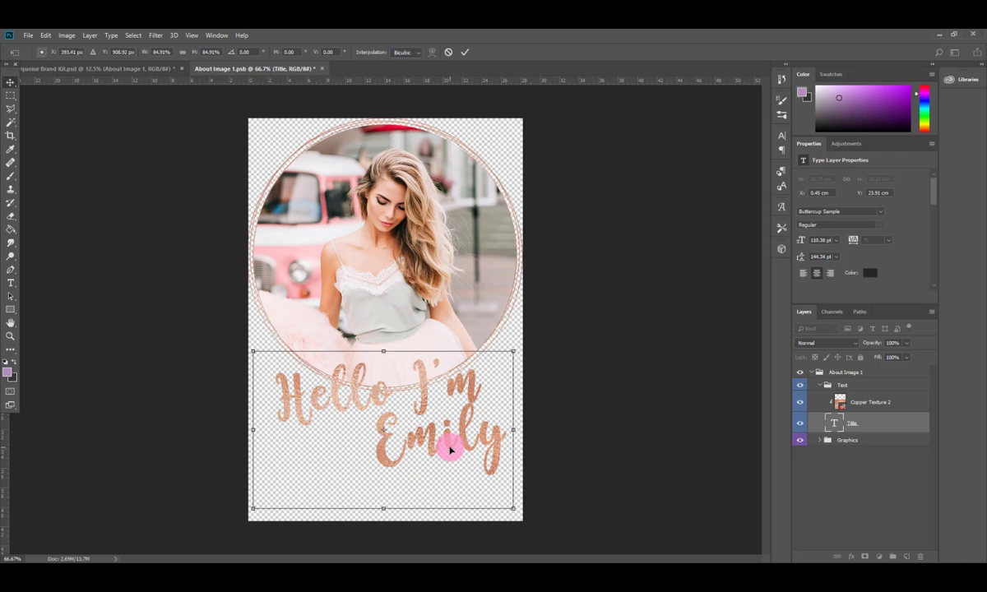
key("Return")
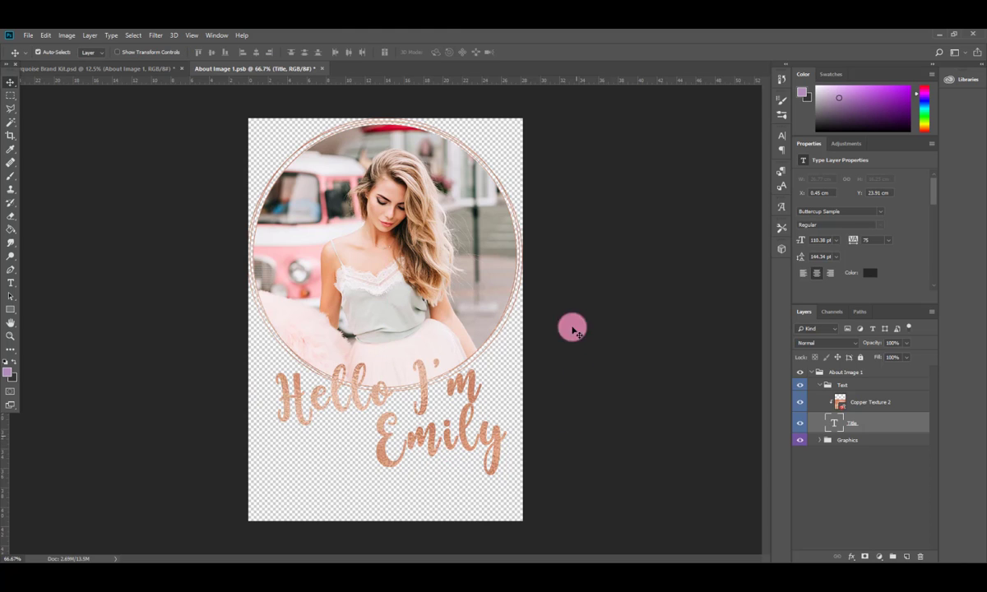
Step: Save the About Image 1 document and check the updated about image up close in the brand kit document
left_click(30, 34)
left_click(44, 139)
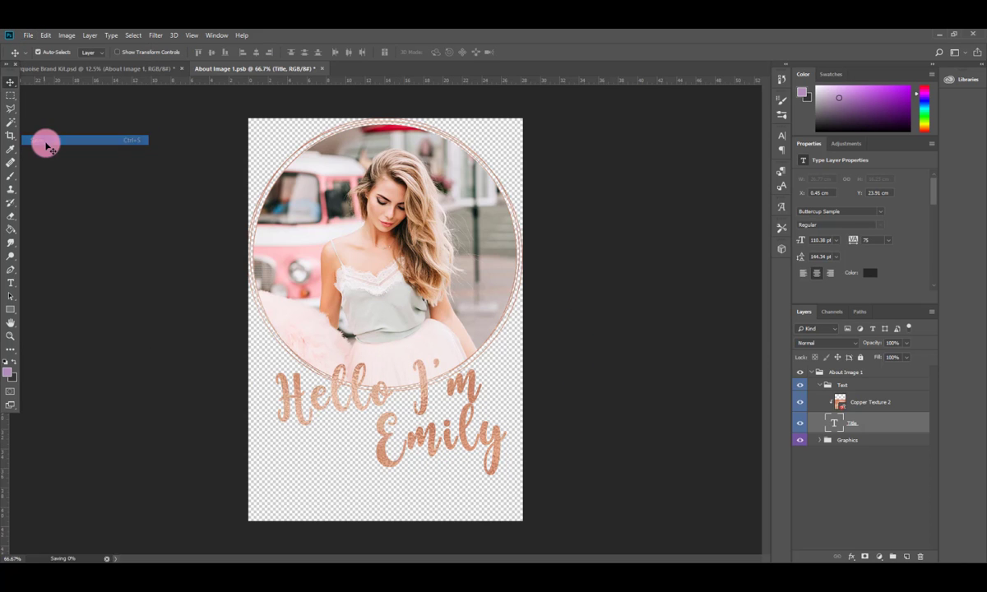
left_click(50, 69)
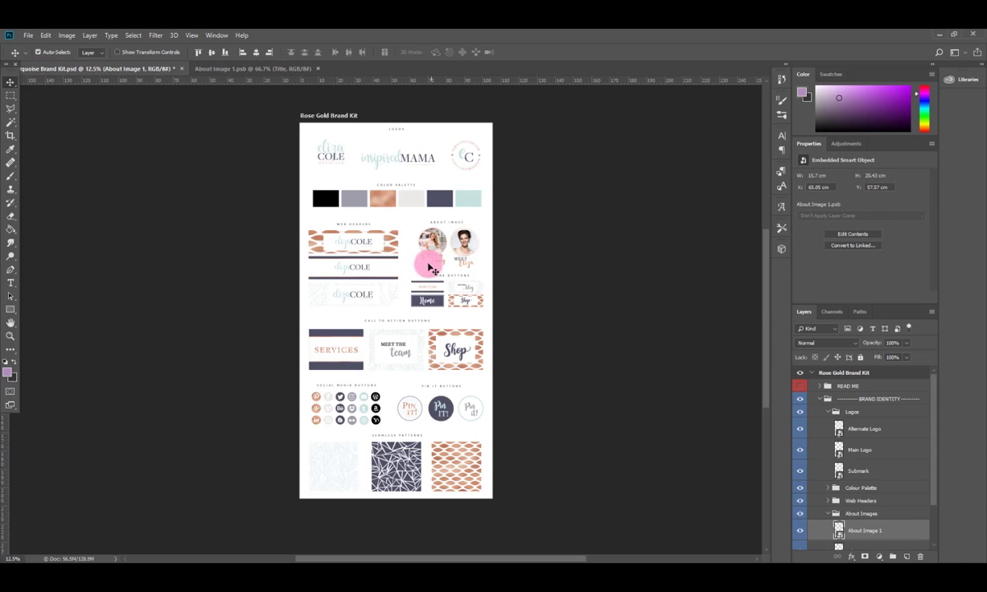
left_click(5, 340)
left_click_drag(435, 252, 461, 228)
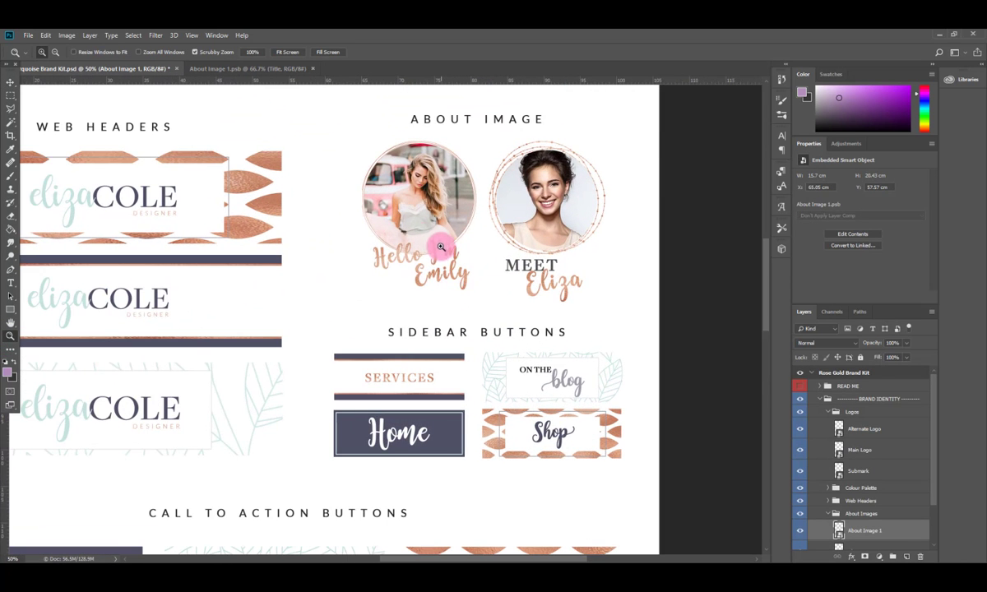
left_click(11, 83)
Step: Save About Image 1 as a PNG in the Dropbox Sample folder, named after its greeting text, with the smallest file size option
left_click(195, 68)
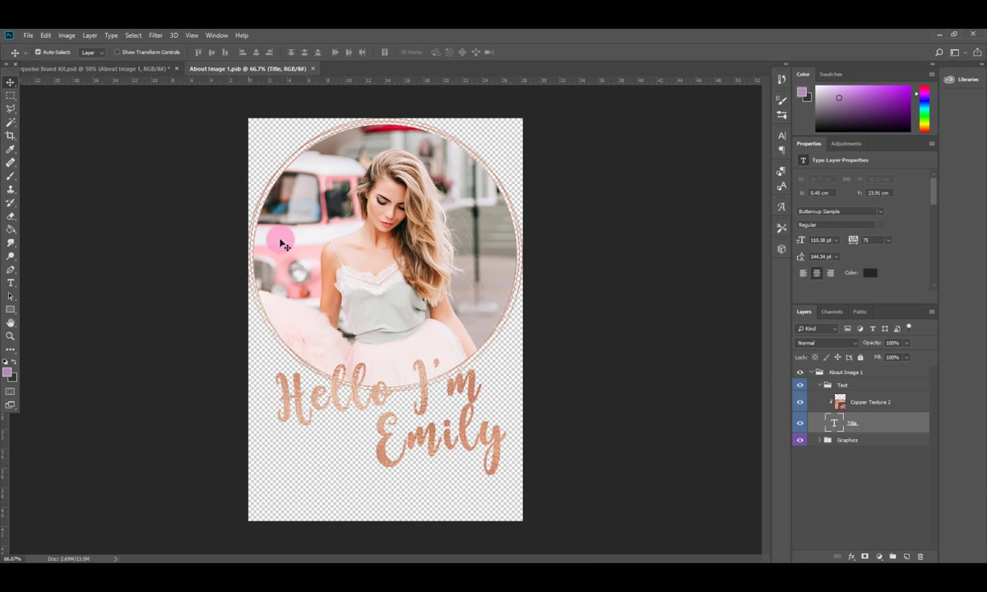
left_click(24, 36)
left_click(66, 145)
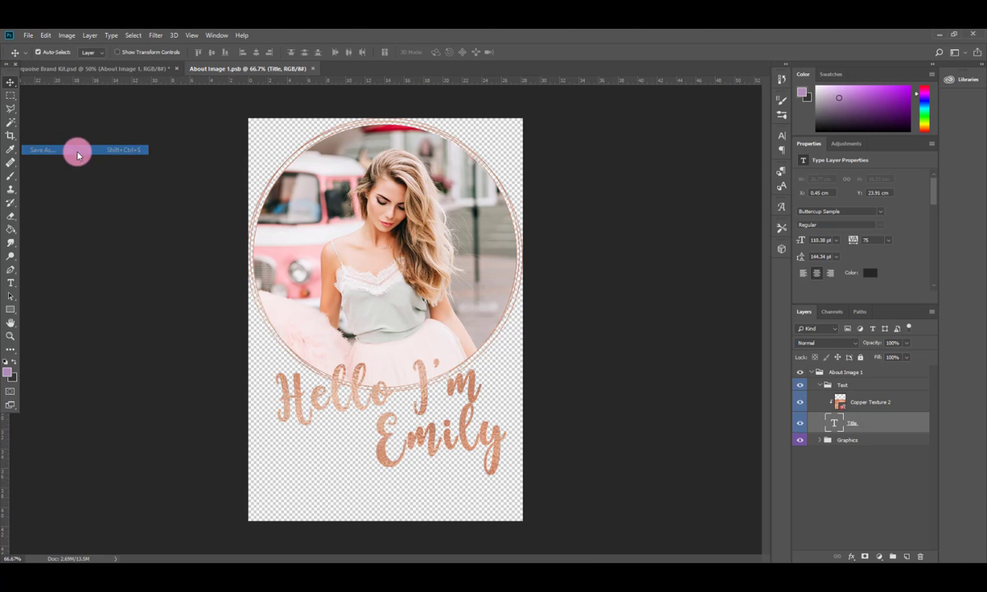
scroll(39, 326, "down", 3)
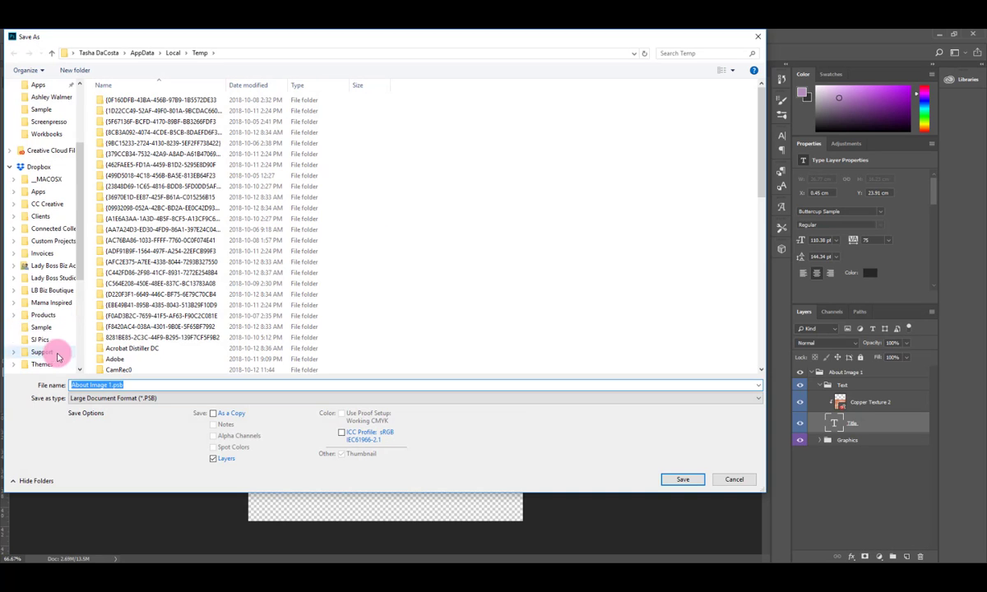
left_click(48, 329)
left_click(159, 398)
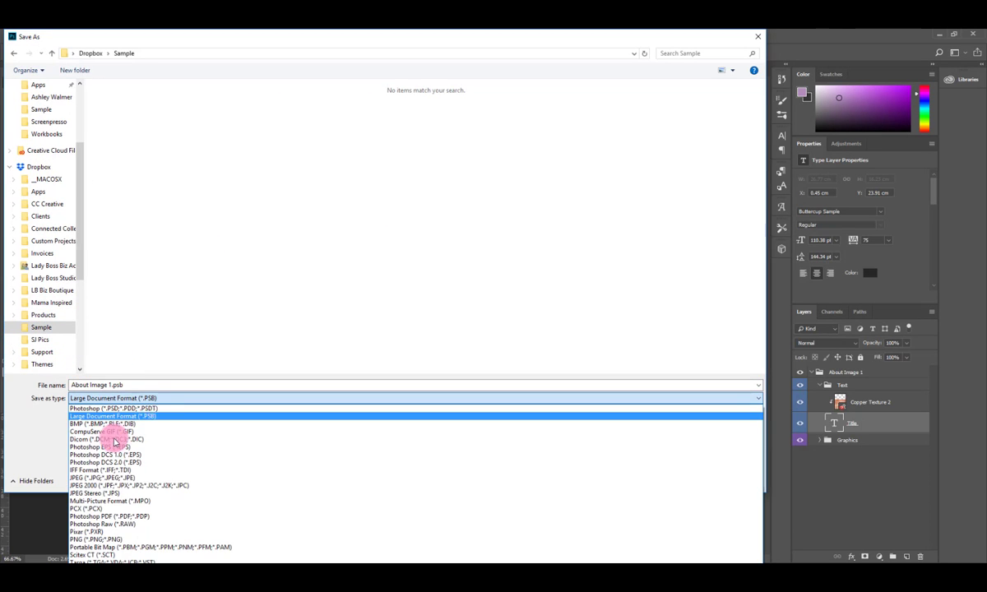
left_click(93, 540)
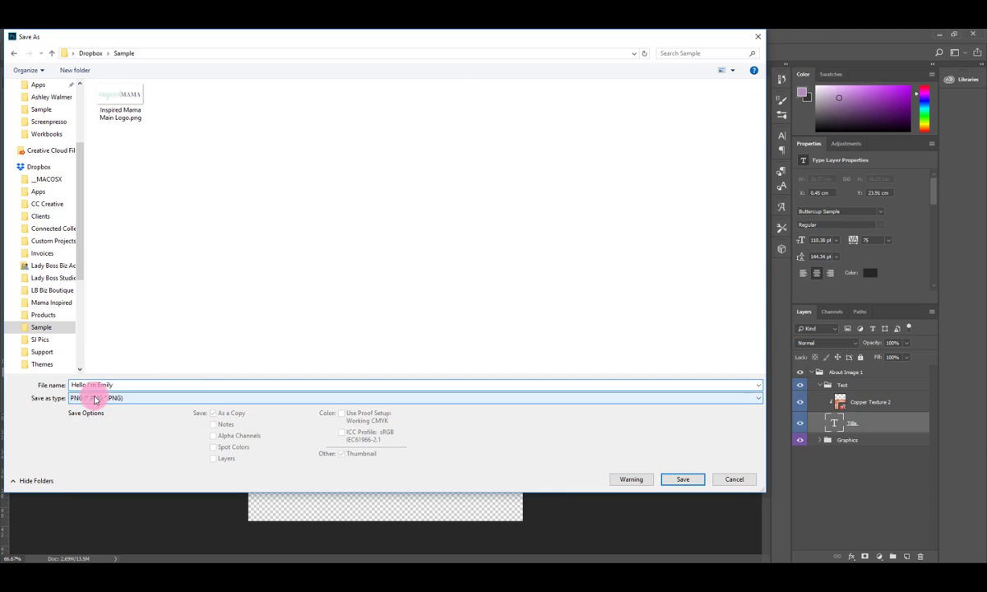
left_click(688, 478)
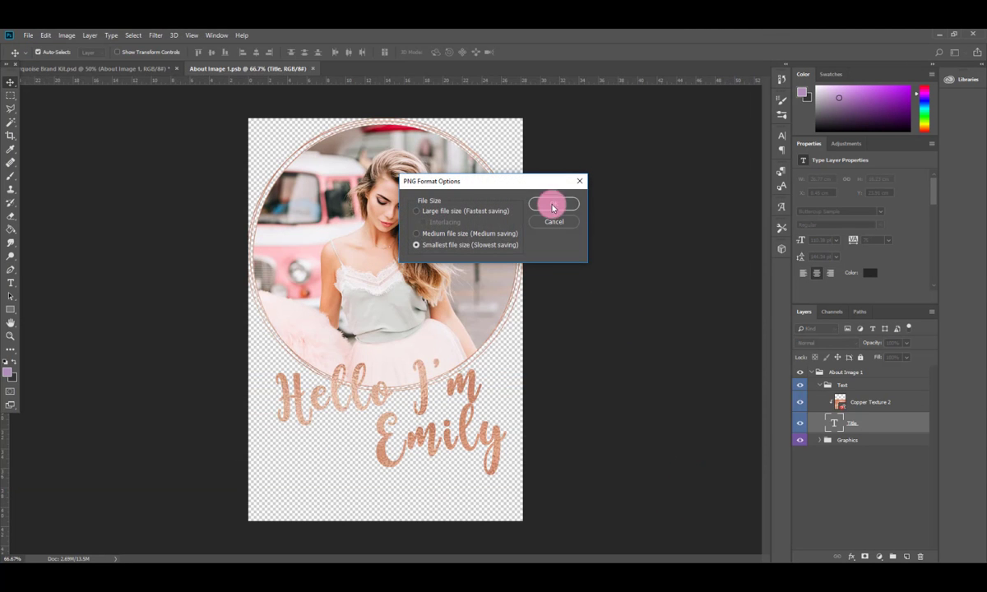
left_click(555, 205)
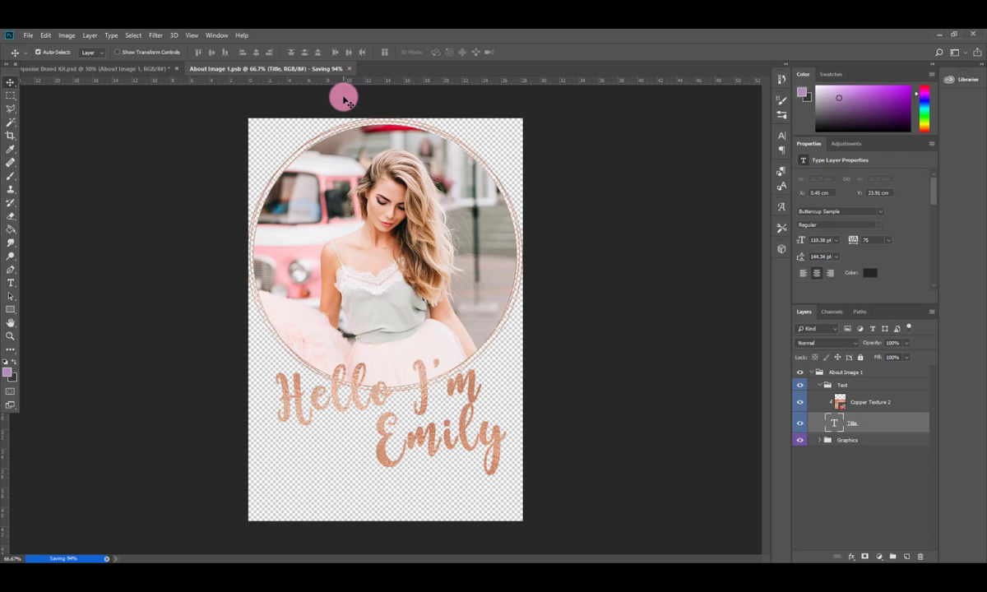
Step: Close the About Image 1 document and open the contents of the Pattern 2 smart object in the brand kit
left_click(313, 68)
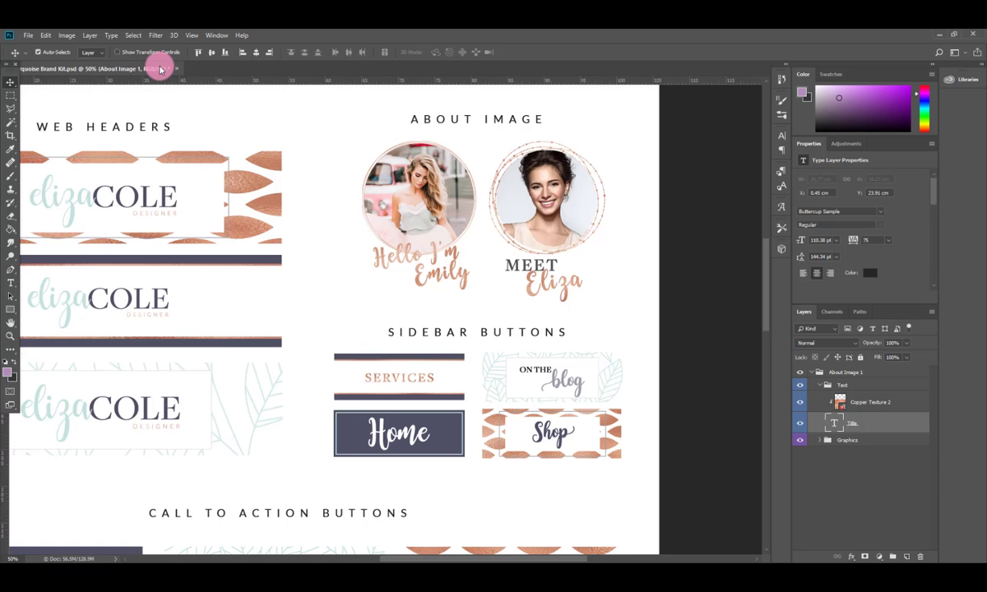
left_click(10, 335)
left_click(236, 309, "alt")
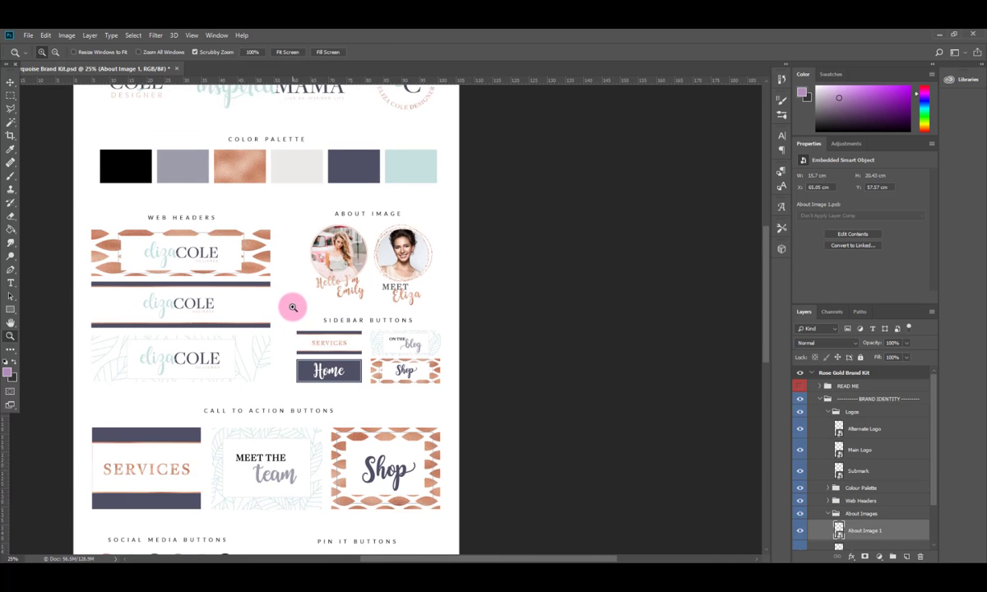
scroll(296, 296, "down", 5)
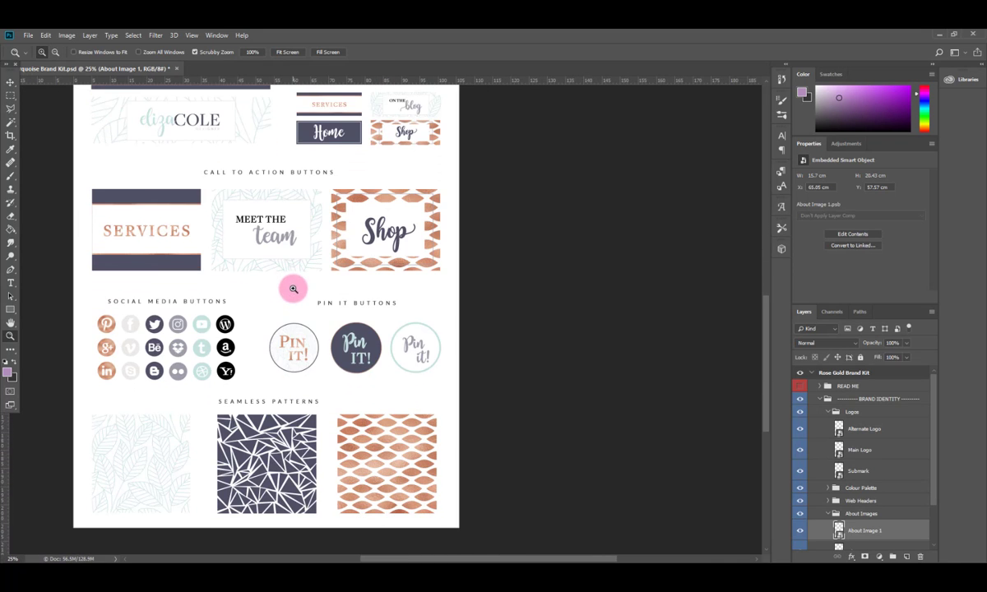
left_click(9, 85)
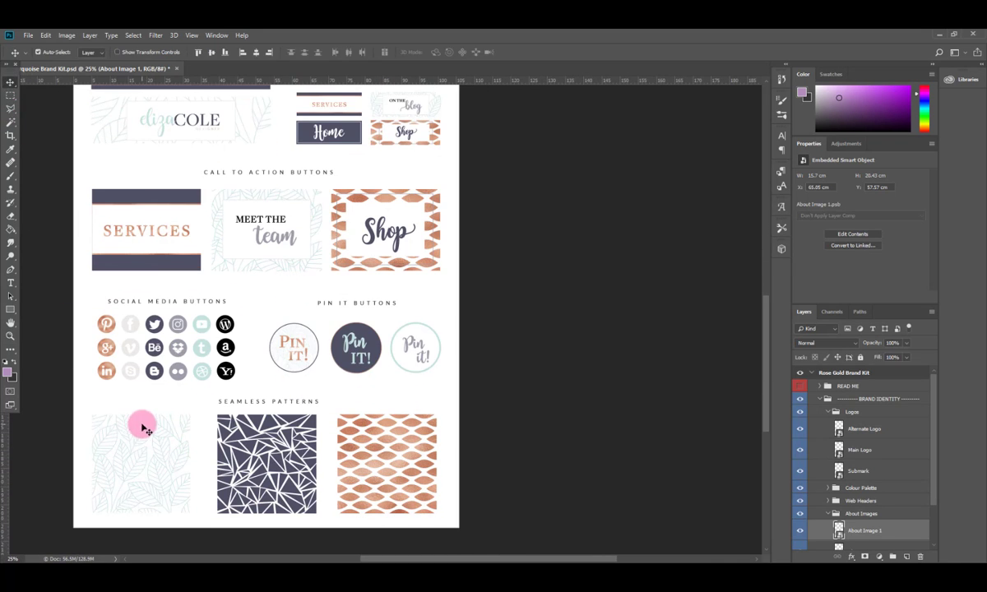
left_click(271, 454)
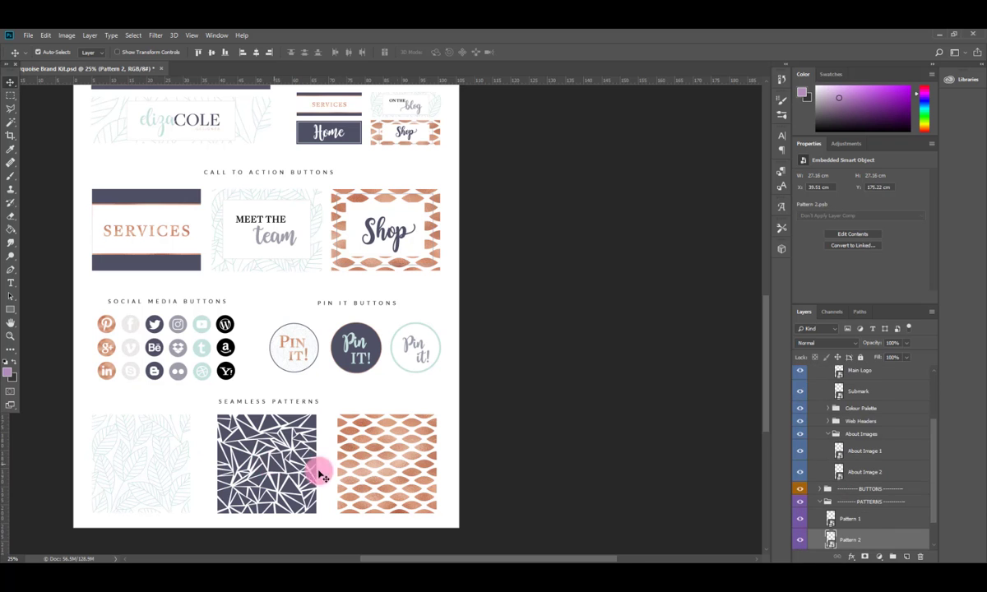
double_click(831, 539)
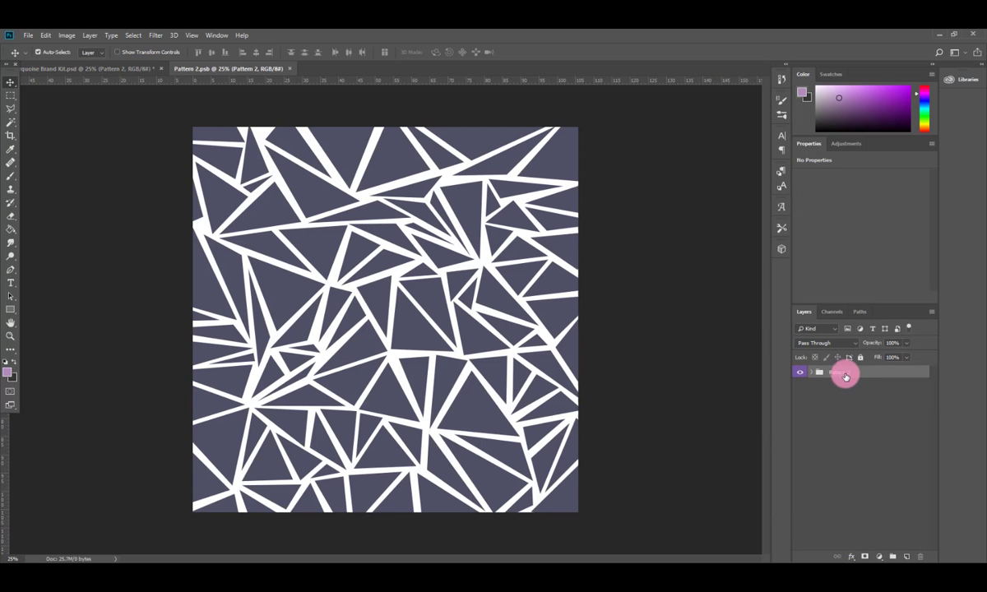
Step: Expand the Pattern 2 group and change the Pattern Color fill to a neutral light grey
left_click(813, 375)
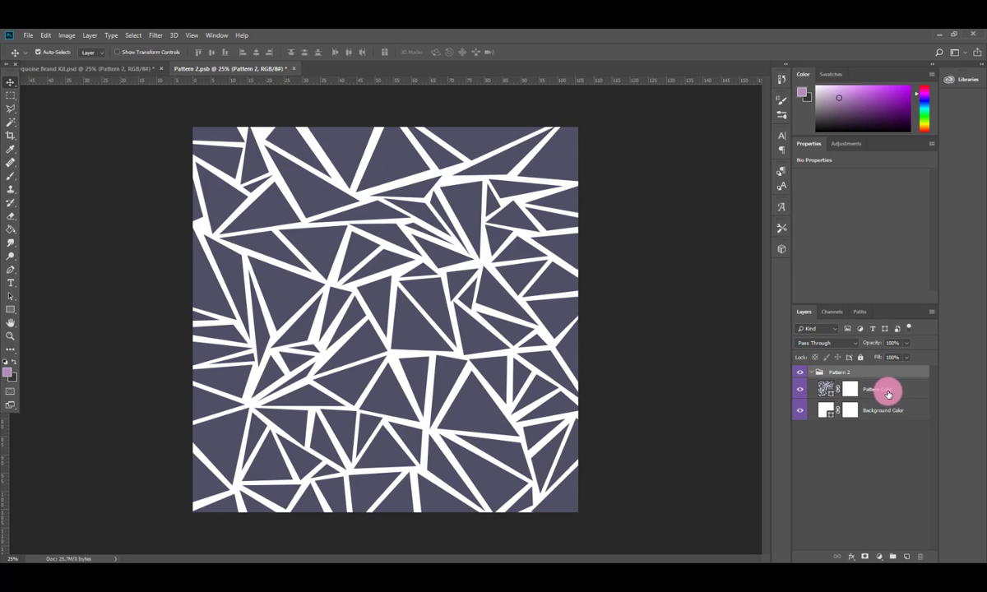
double_click(825, 389)
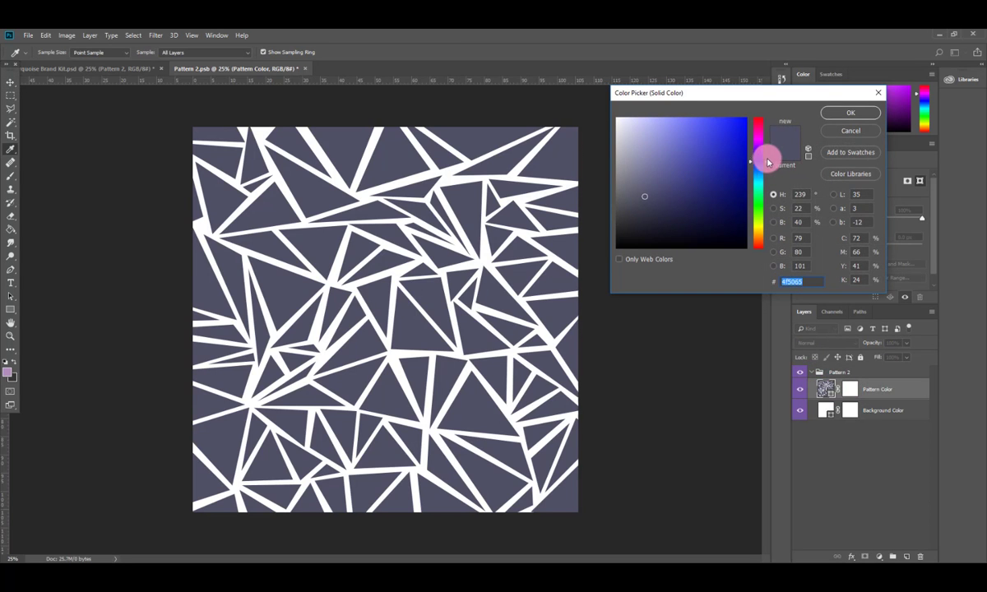
left_click_drag(768, 162, 771, 138)
left_click(659, 118)
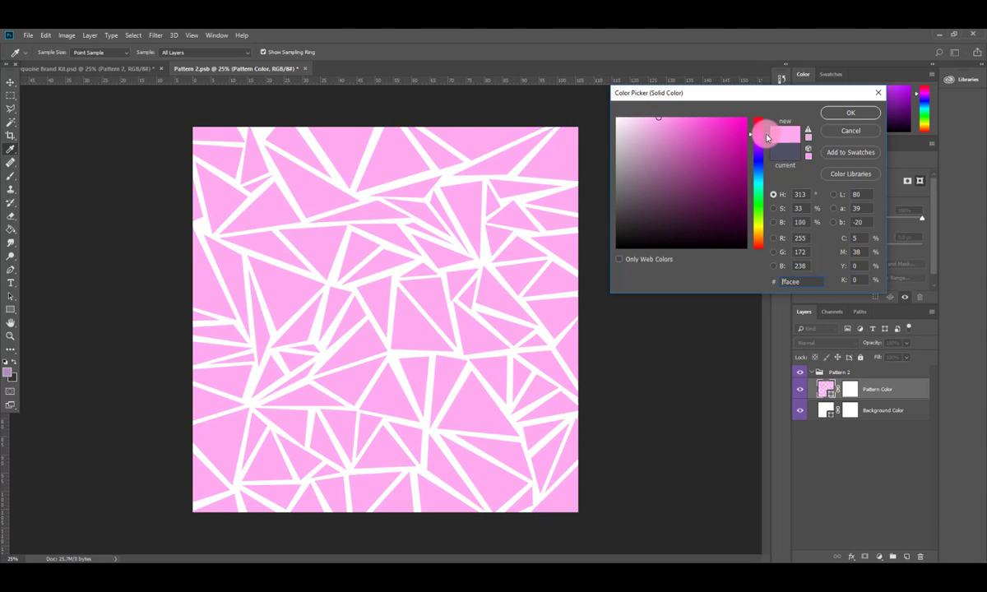
left_click_drag(658, 121, 631, 120)
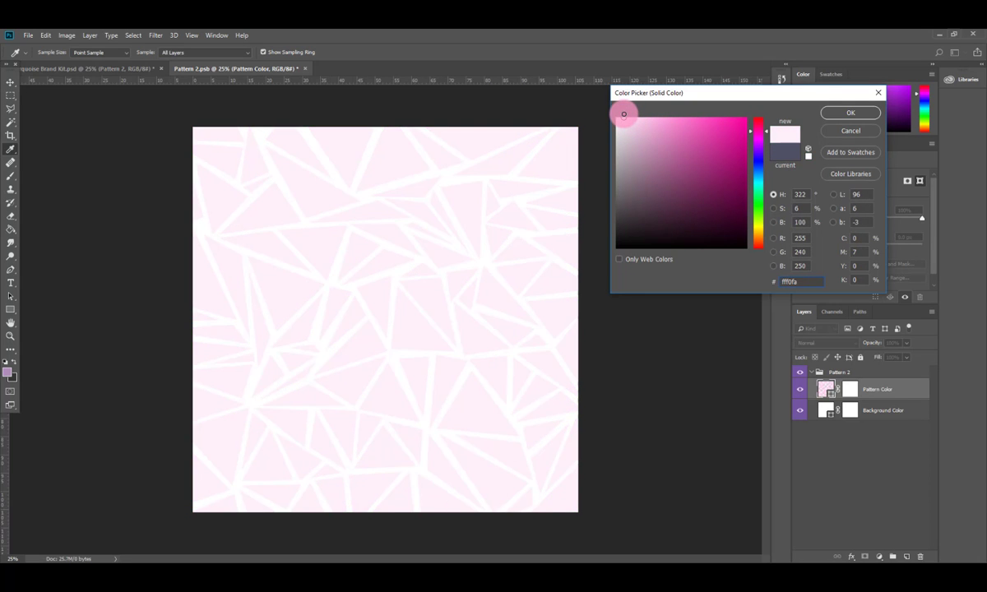
mouse_move(624, 114)
left_mouse_down()
mouse_move(671, 117)
mouse_move(651, 234)
mouse_move(697, 202)
mouse_move(748, 193)
mouse_move(741, 142)
mouse_move(623, 111)
mouse_move(617, 138)
left_mouse_up()
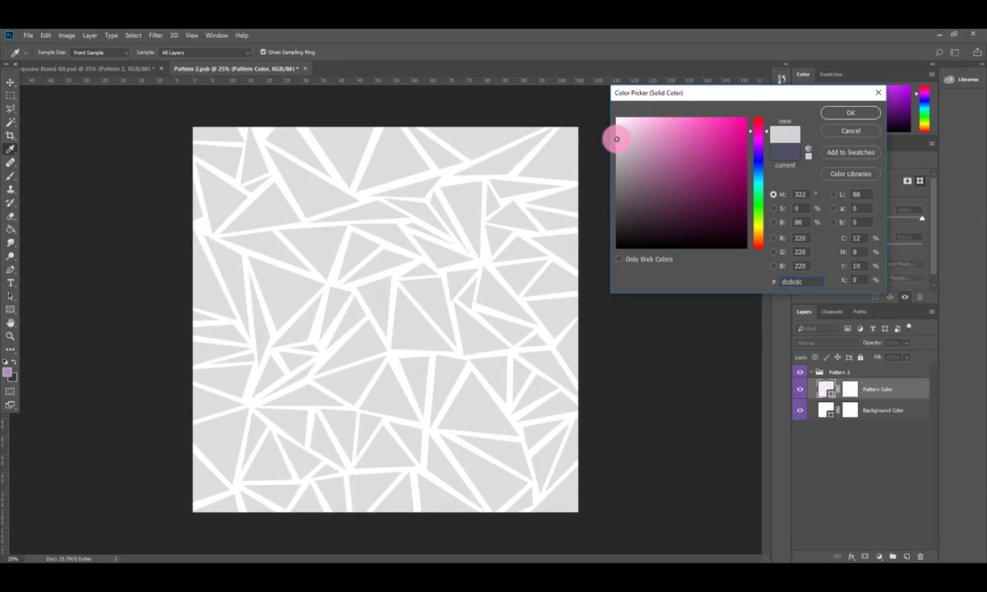
left_click(850, 115)
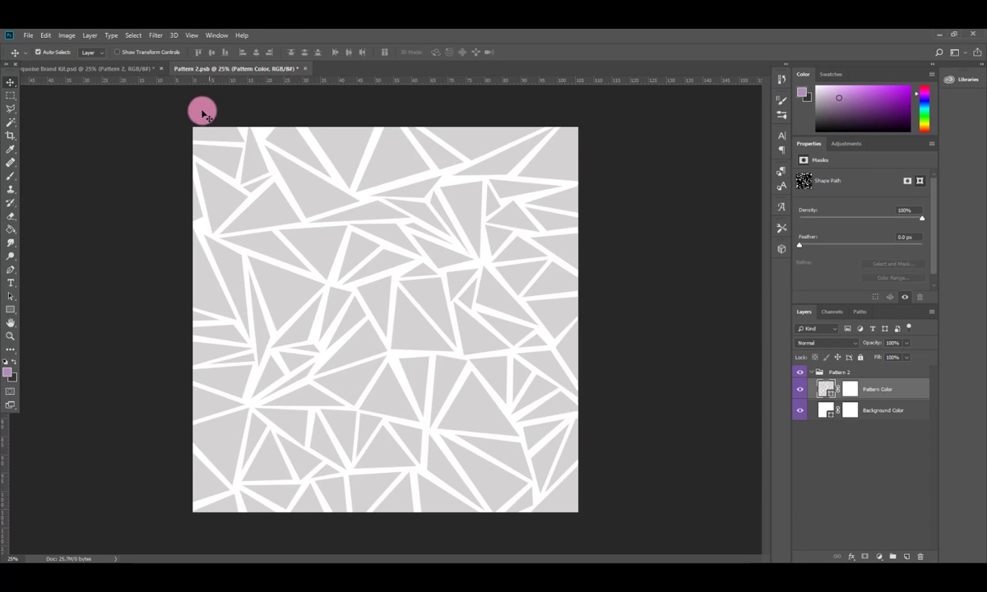
Step: Save the Pattern 2 document and check the recoloured pattern in the brand kit document
left_click(28, 35)
left_click(41, 140)
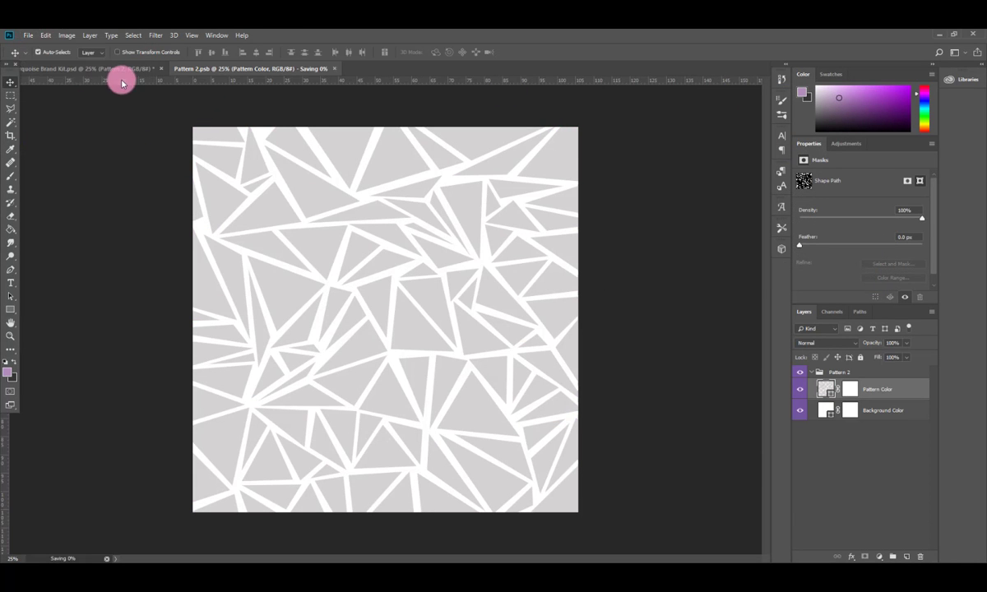
left_click(110, 69)
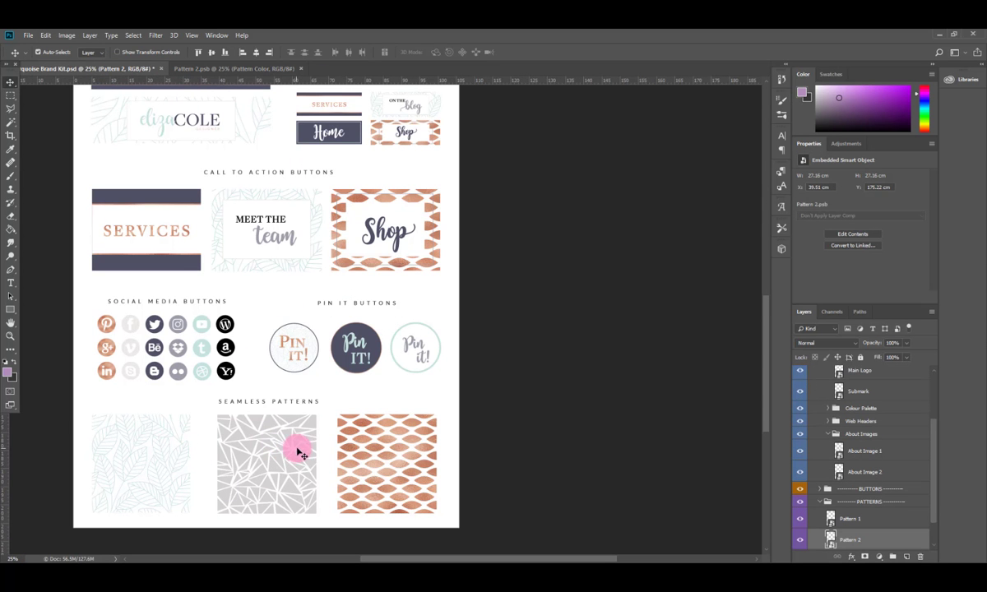
Step: Save a copy of the Pattern 2 document as a JPEG named Pattern 2 in the Dropbox Sample folder, with quality 0
left_click(262, 66)
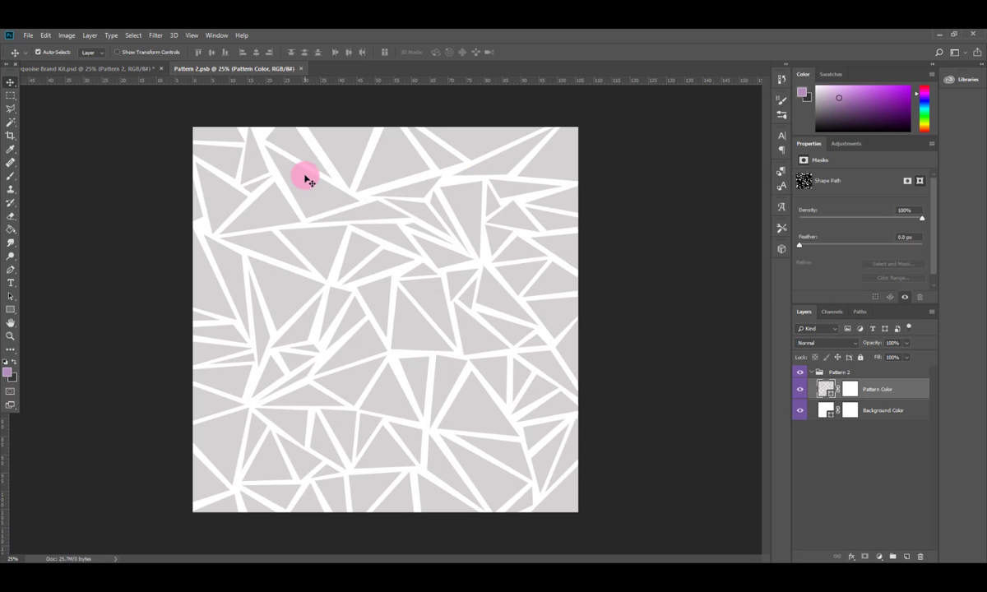
left_click(28, 35)
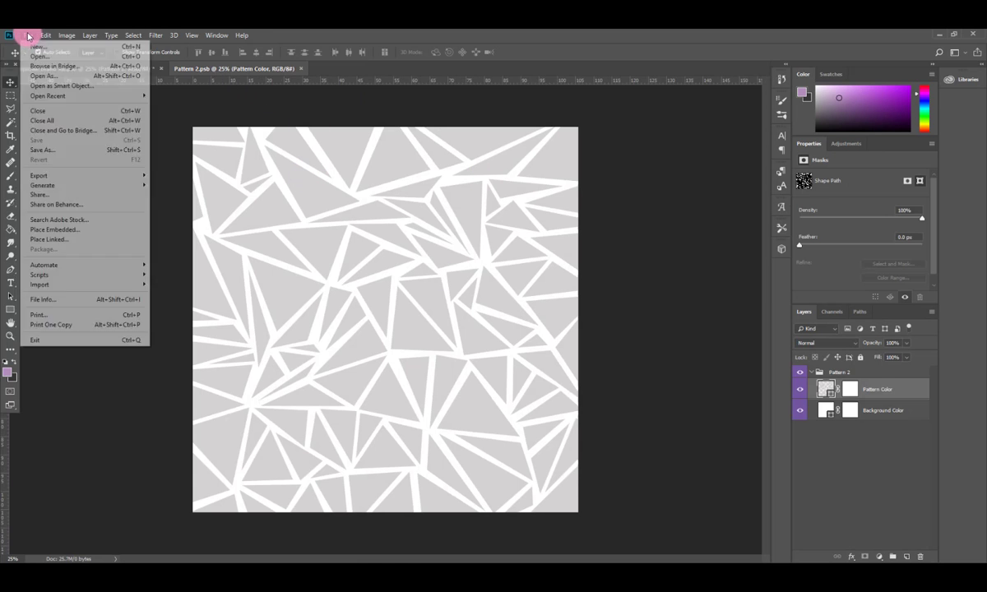
left_click(51, 150)
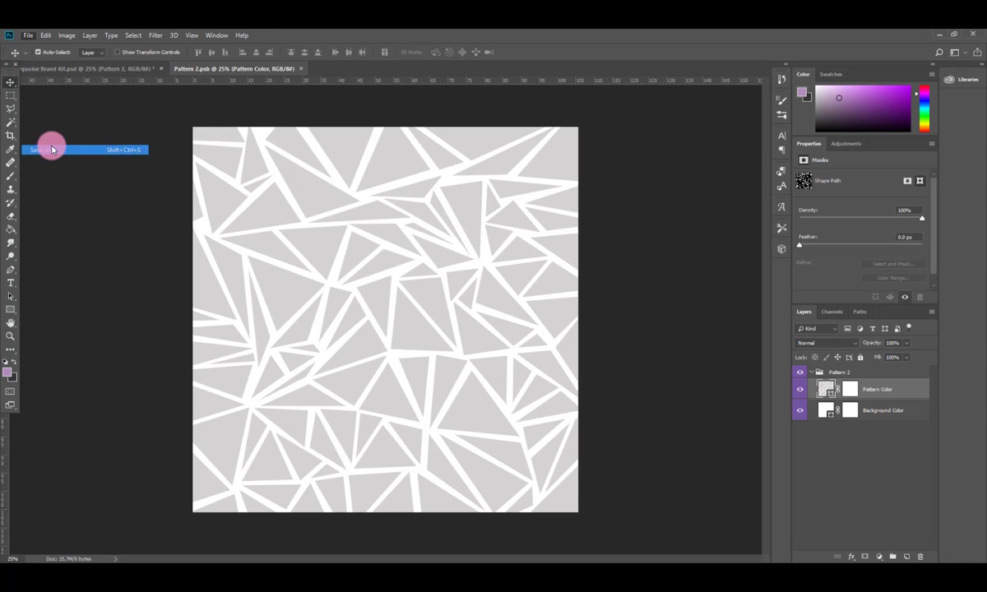
scroll(43, 329, "down", 6)
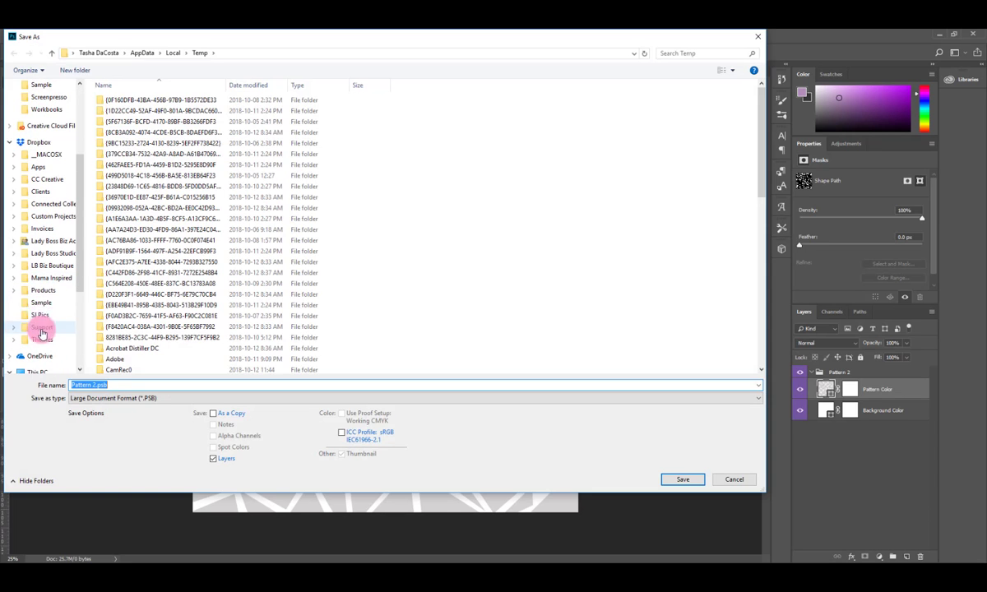
left_click(41, 303)
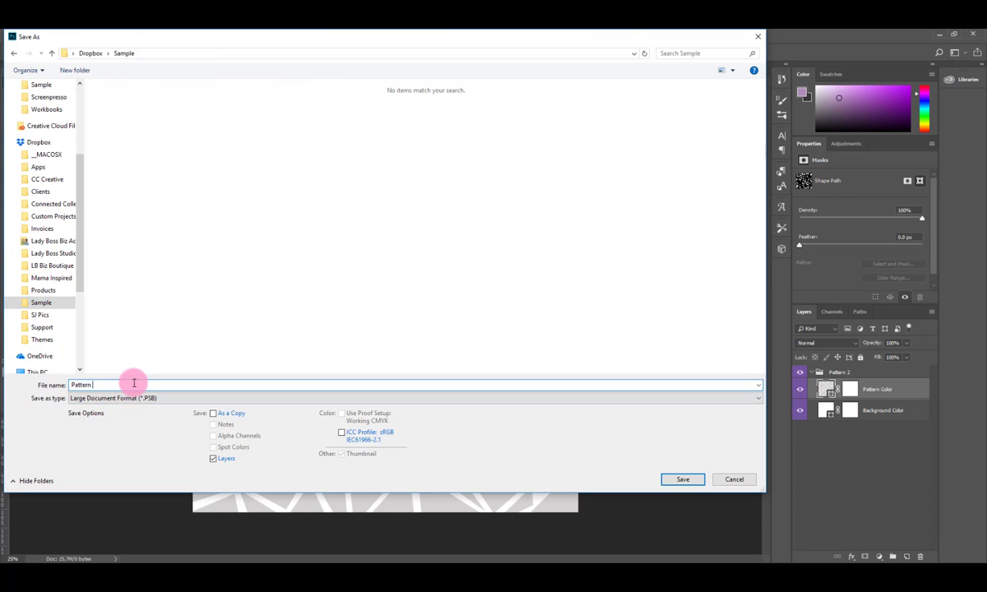
left_click(194, 398)
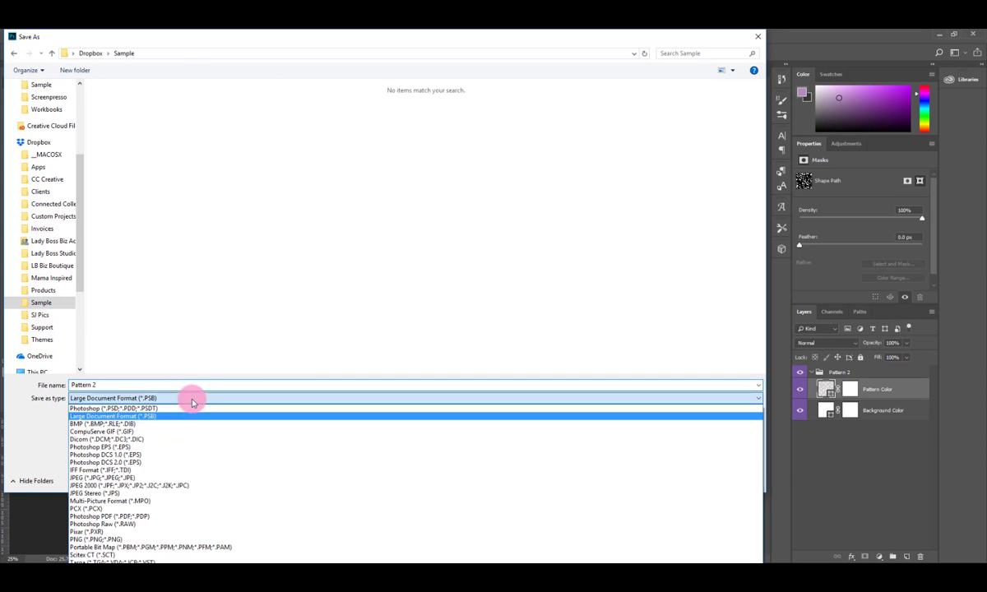
left_click(115, 478)
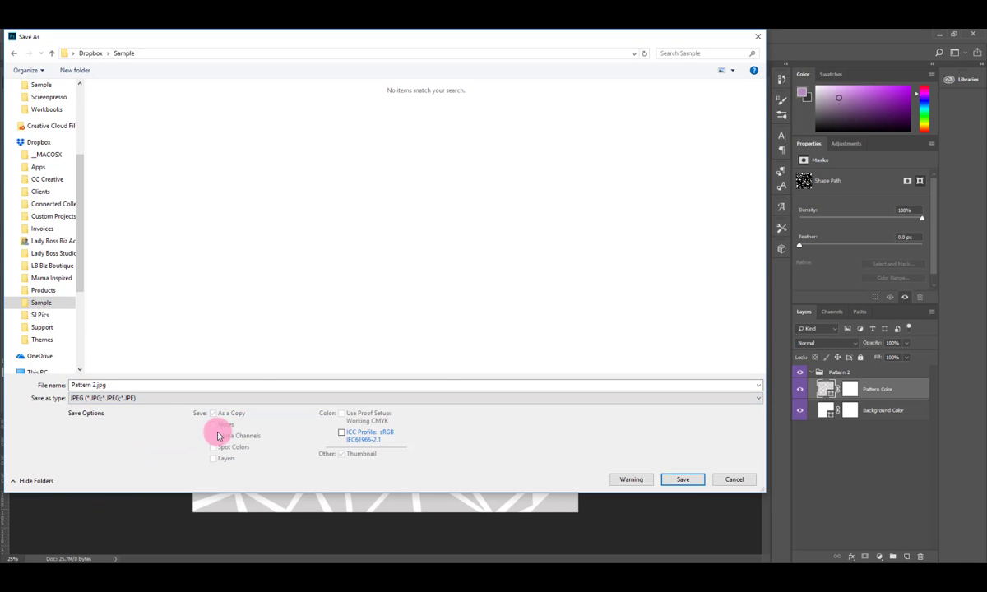
left_click(691, 481)
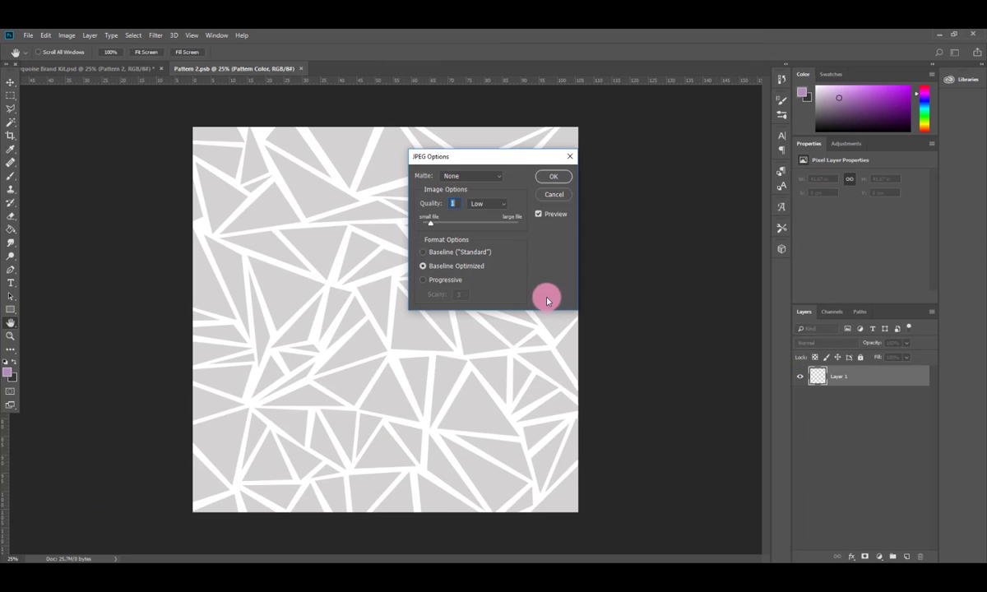
left_click(428, 227)
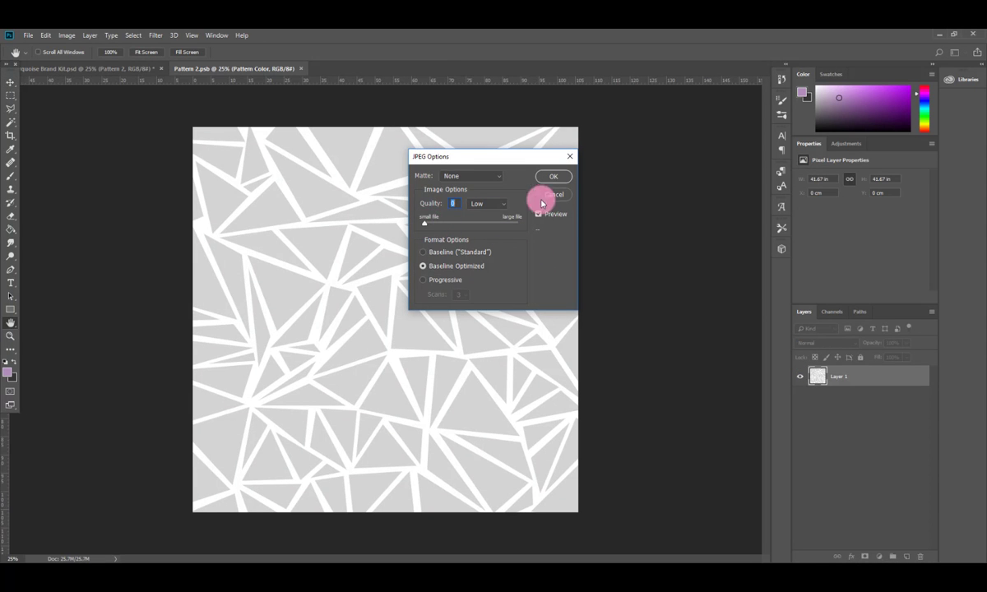
left_click(558, 178)
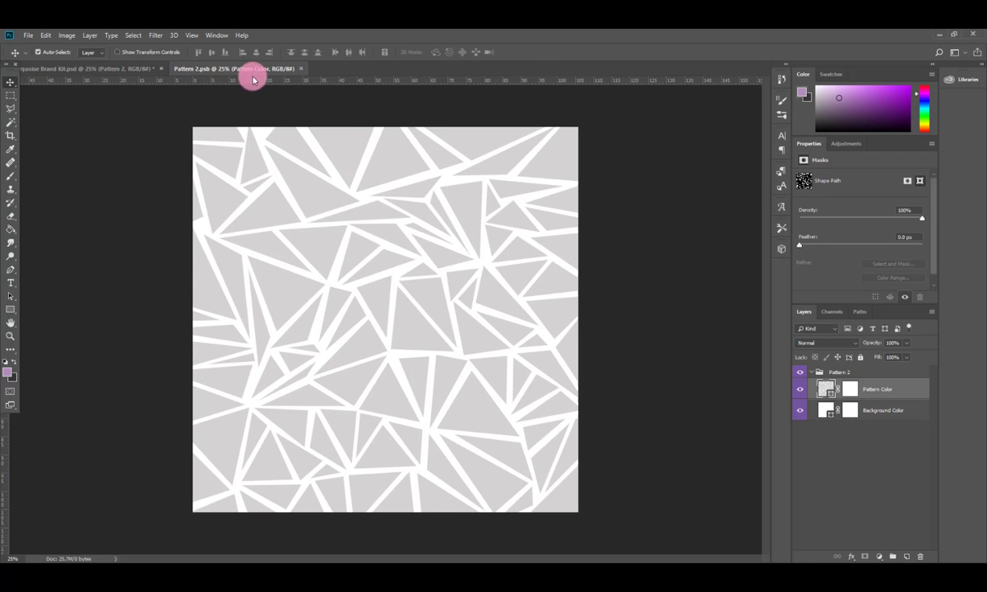
Step: Close the Pattern 2 document, open the contents of the Pattern 1 smart object and expand its Pattern 1 group
left_click(301, 69)
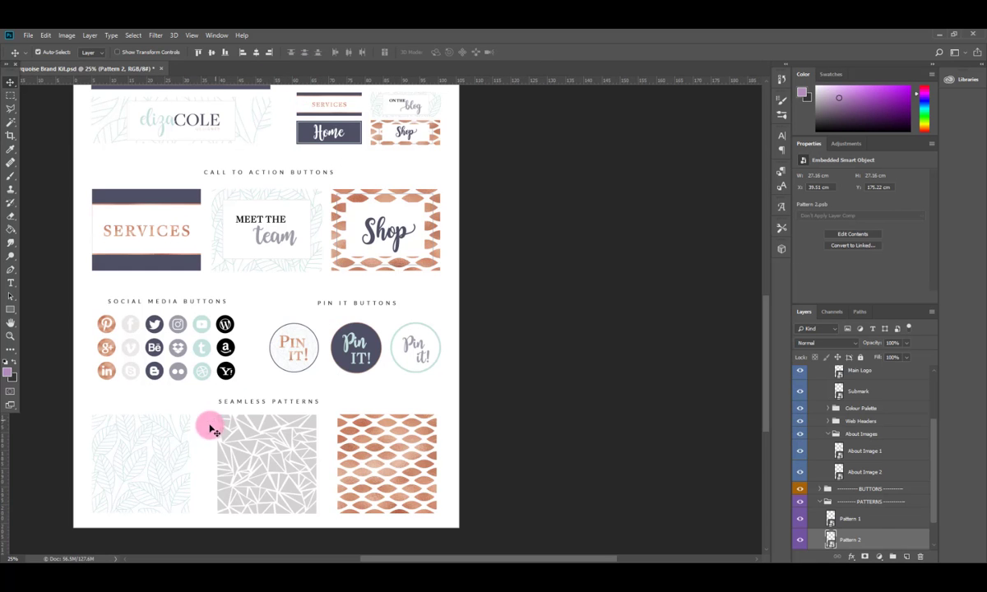
left_click(830, 517)
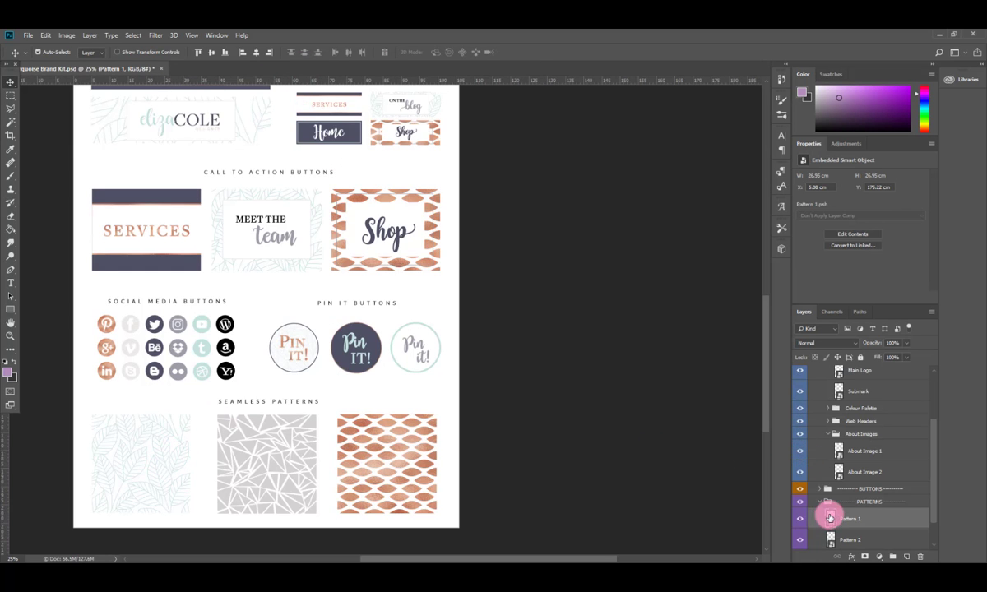
double_click(829, 516)
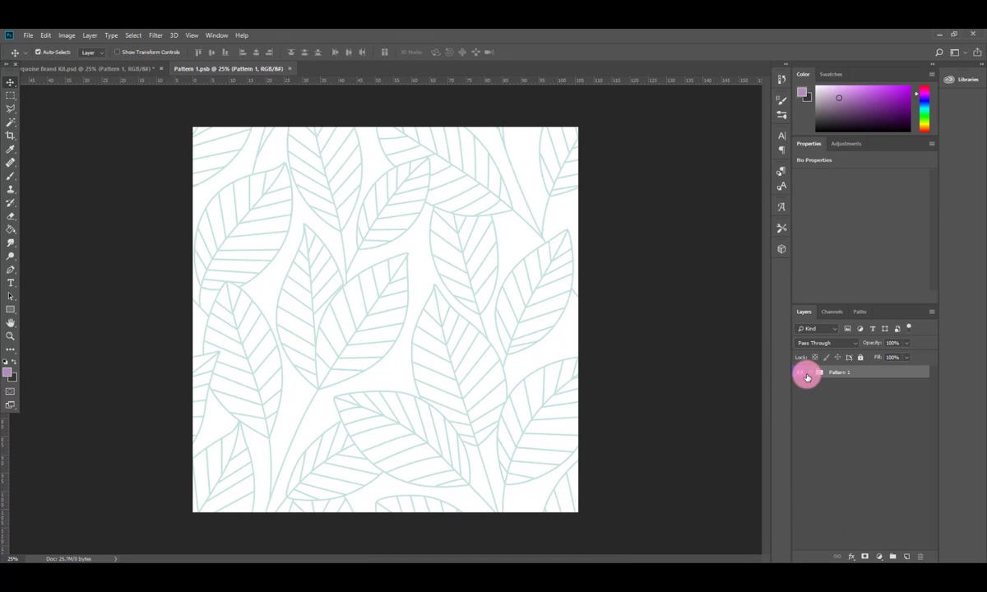
left_click(812, 374)
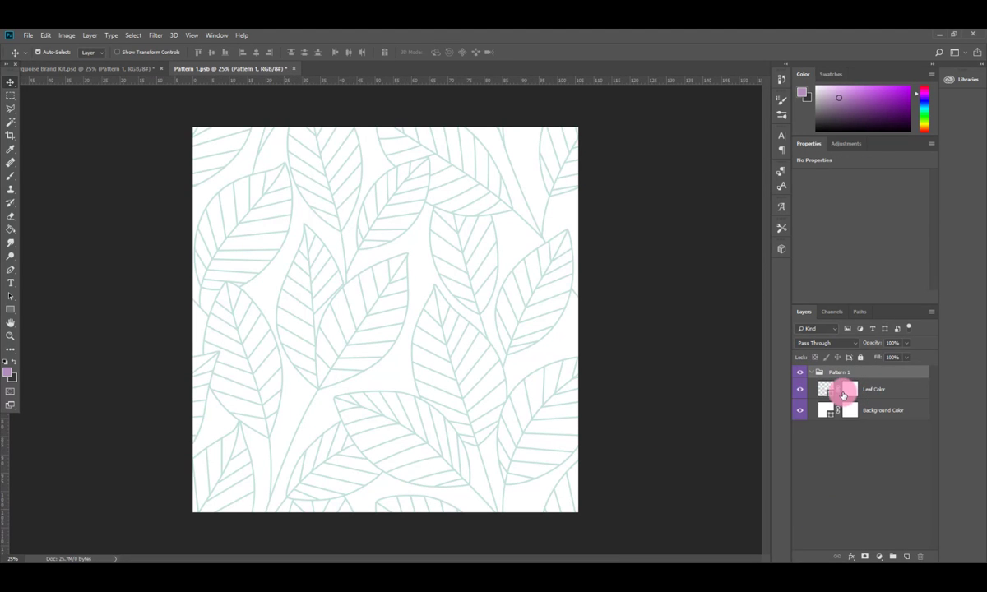
Step: Change the Leaf Color fill of Pattern 1 to a muted dark navy blue
double_click(828, 390)
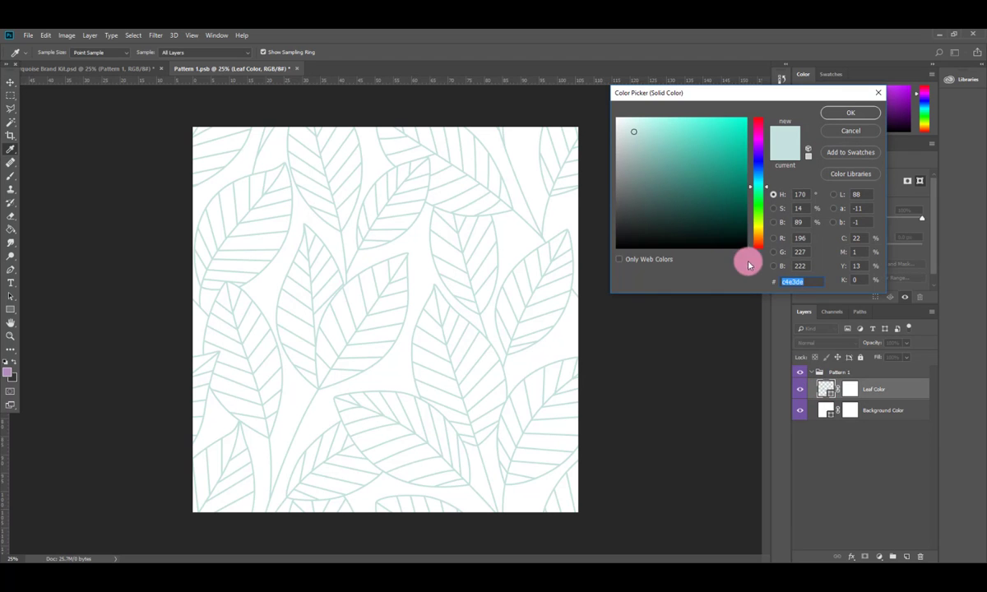
left_click_drag(770, 190, 767, 165)
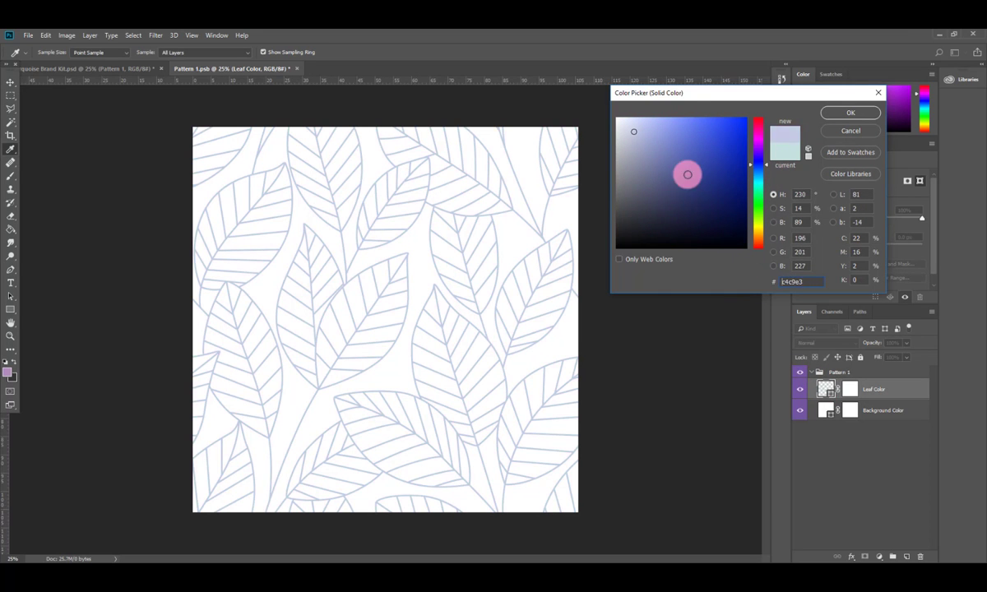
left_click_drag(686, 172, 675, 212)
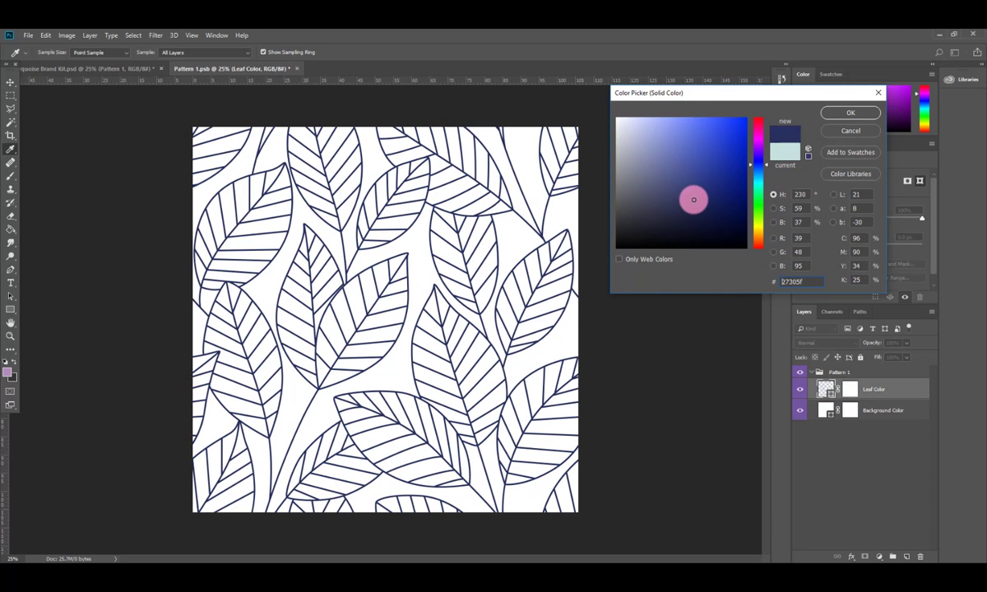
left_click_drag(690, 191, 683, 183)
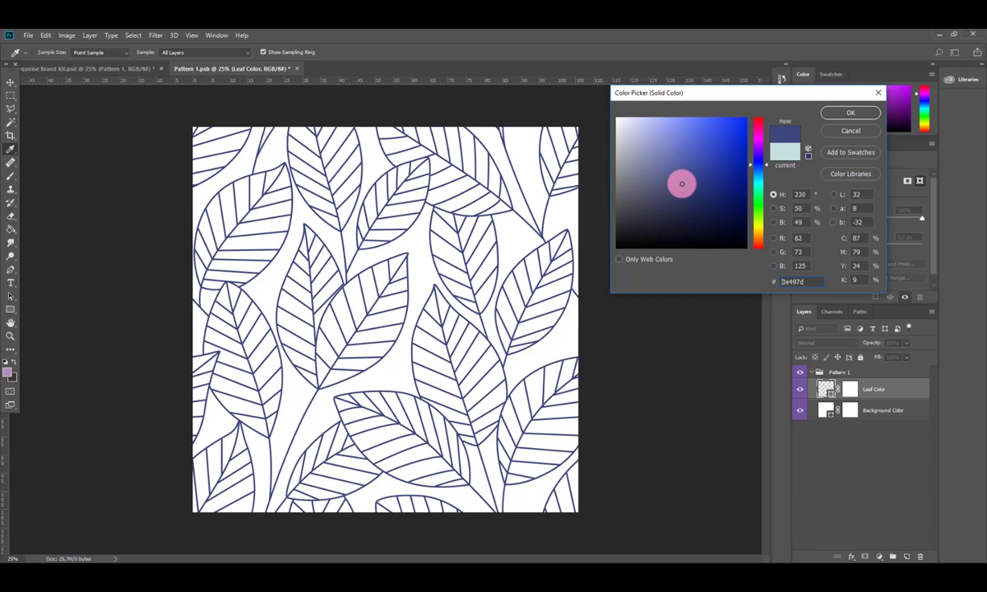
left_click(862, 113)
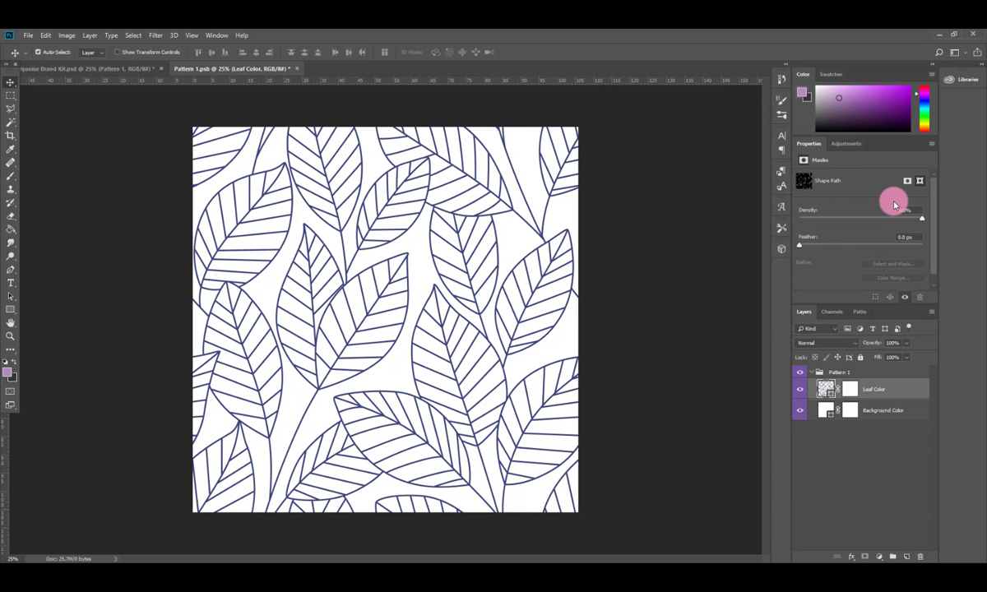
double_click(824, 390)
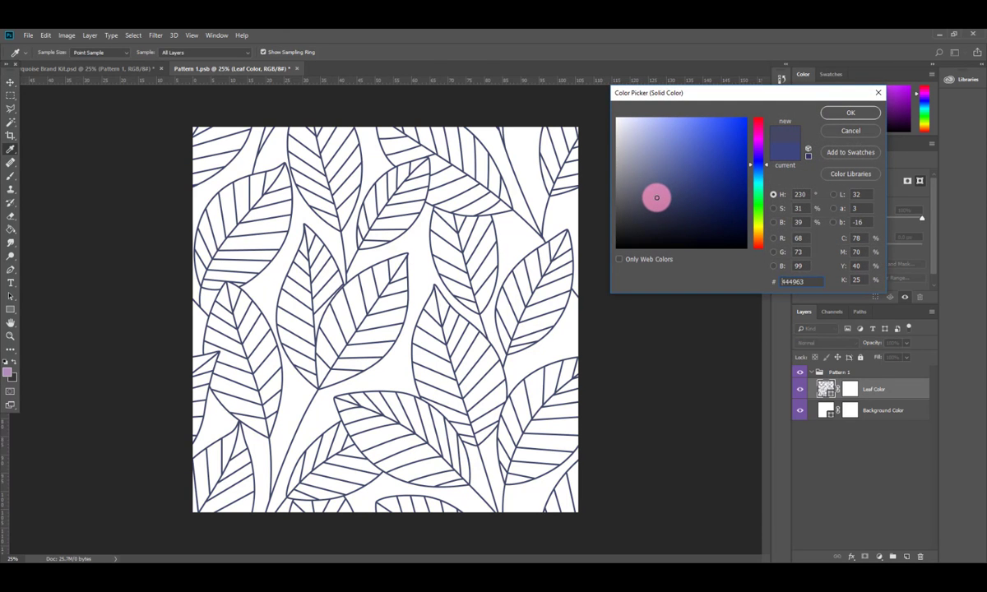
left_click(848, 113)
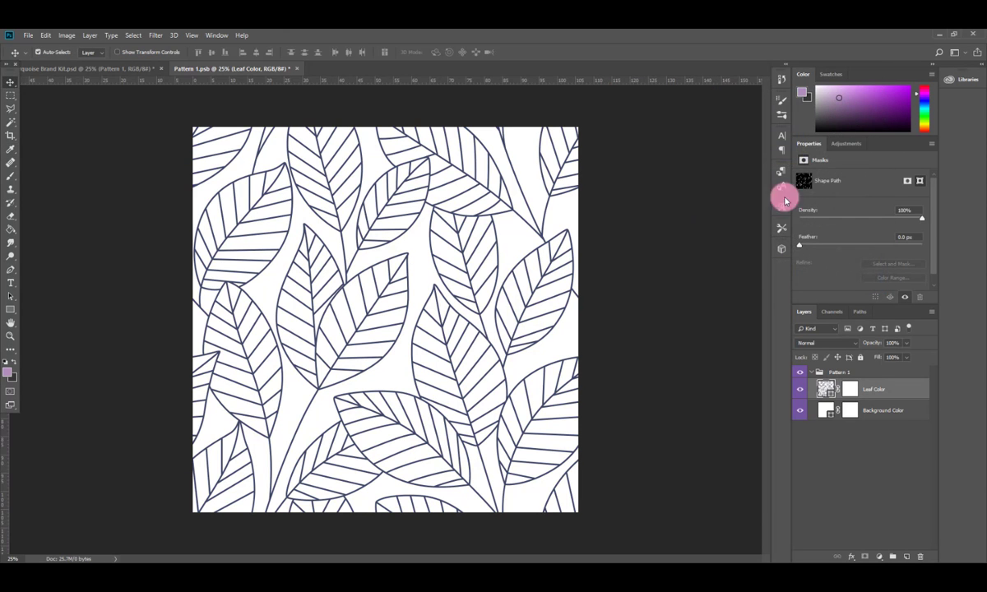
Step: Save the Pattern 1 document and check the recoloured leaf pattern in the brand kit document
left_click(27, 36)
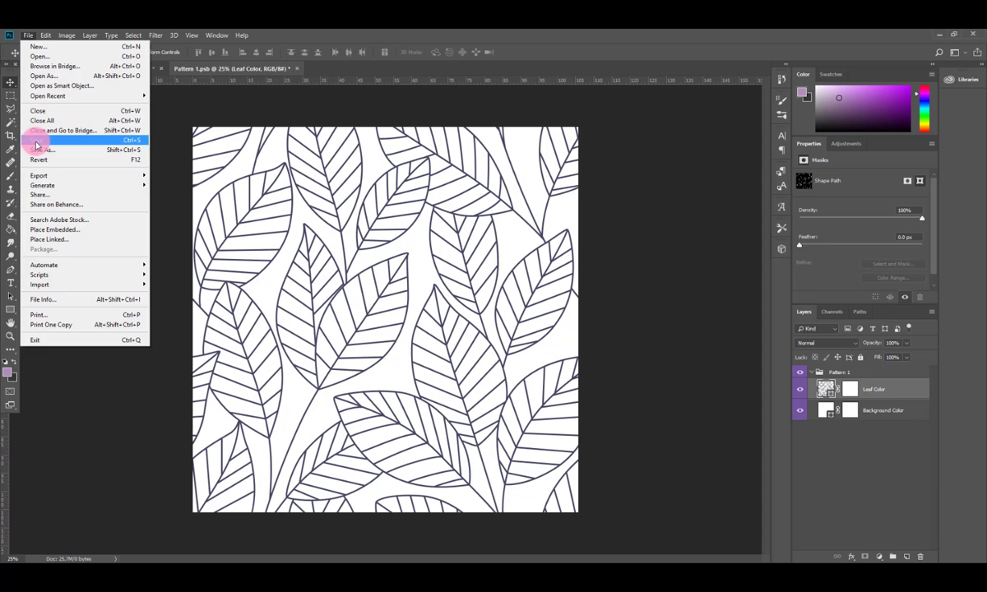
left_click(35, 136)
left_click(83, 73)
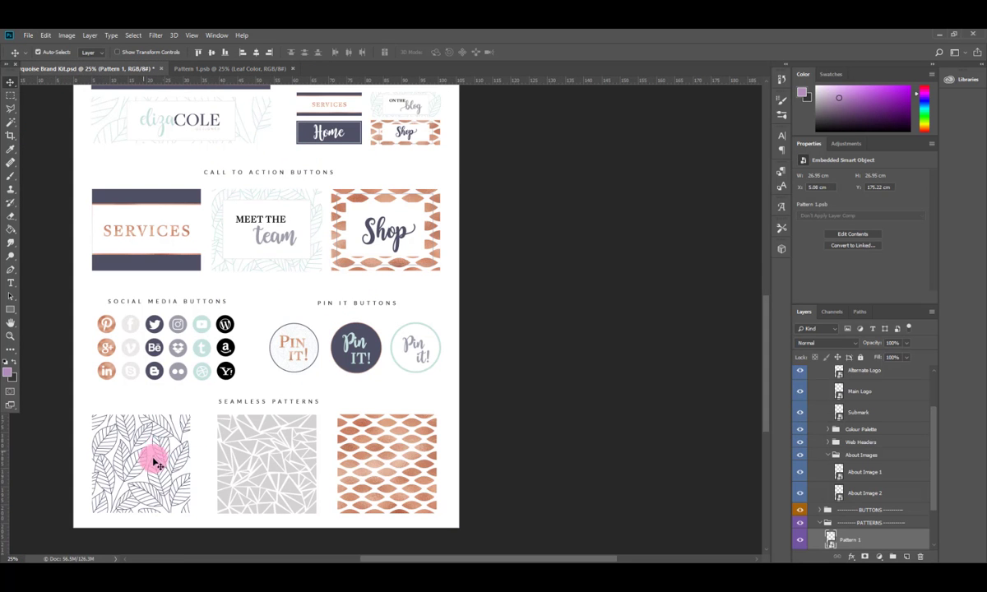
Step: Select the dark Pin It button in the brand kit and open the contents of its Pin it Button 2 smart object
scroll(463, 413, "up", 3)
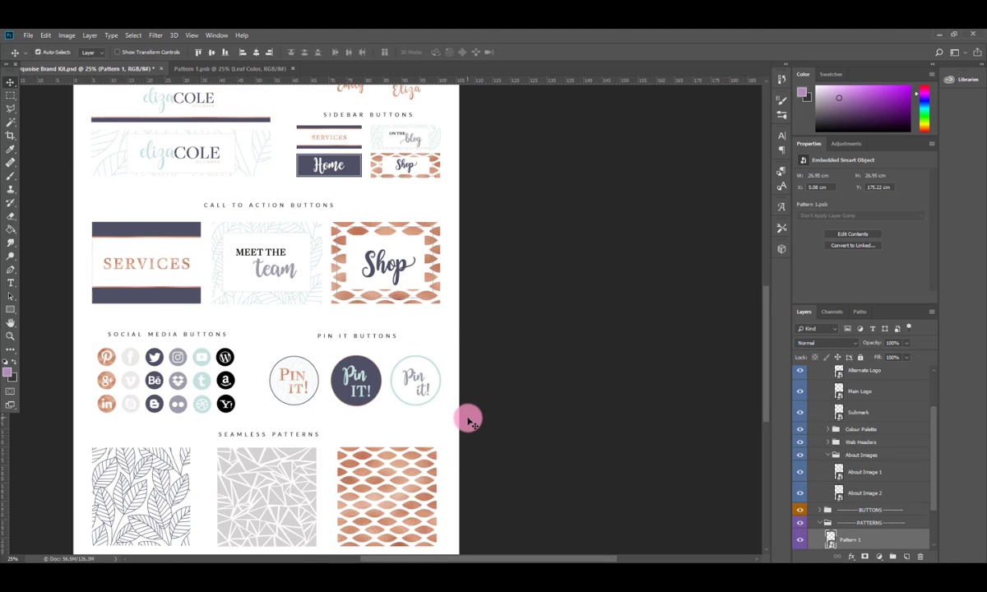
left_click(356, 412)
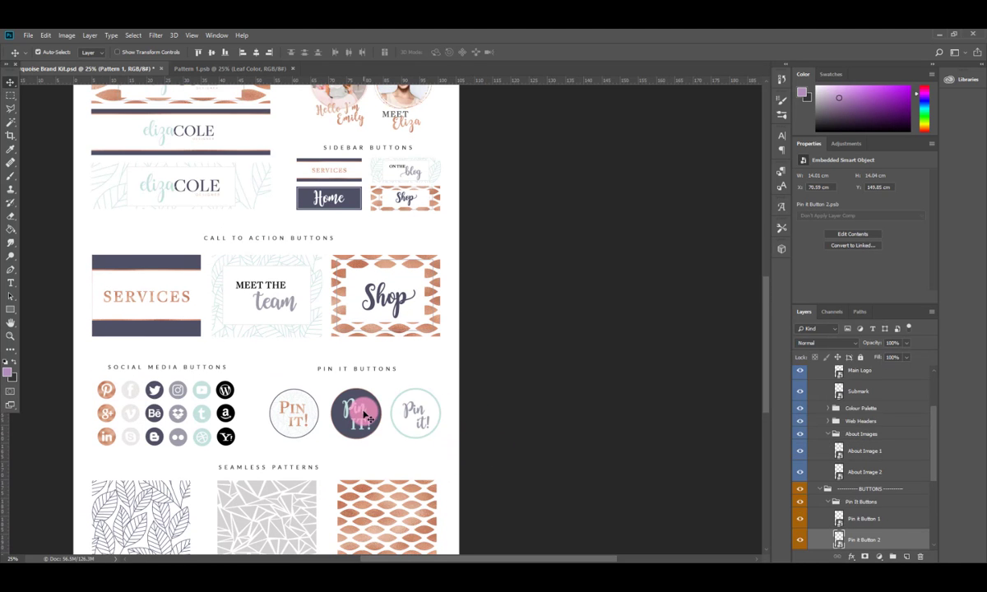
double_click(839, 539)
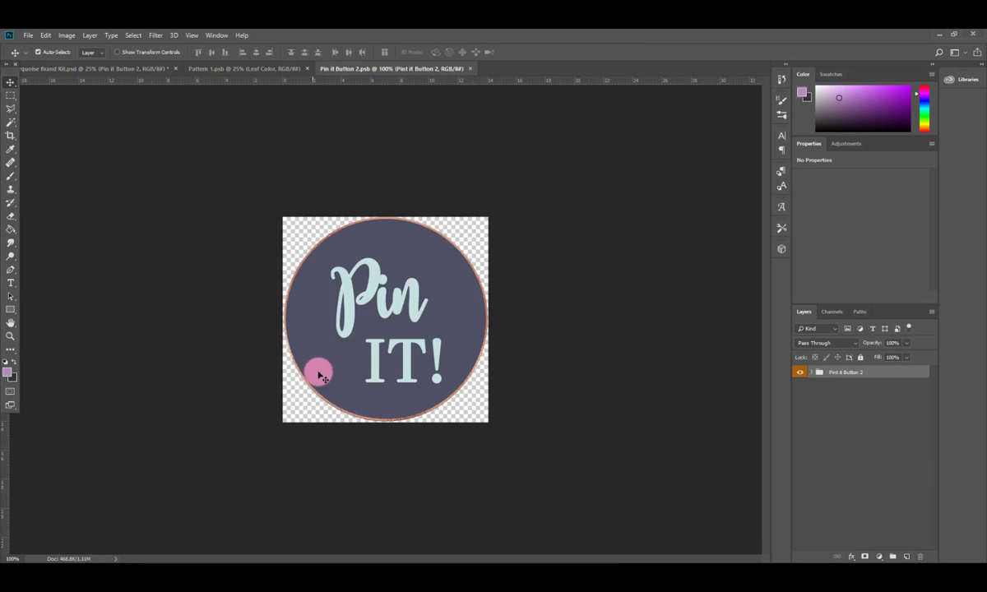
Step: Save Pin it Button 2 as a PNG in the Dropbox Sample folder with the smallest file size option, and close its document
left_click(31, 36)
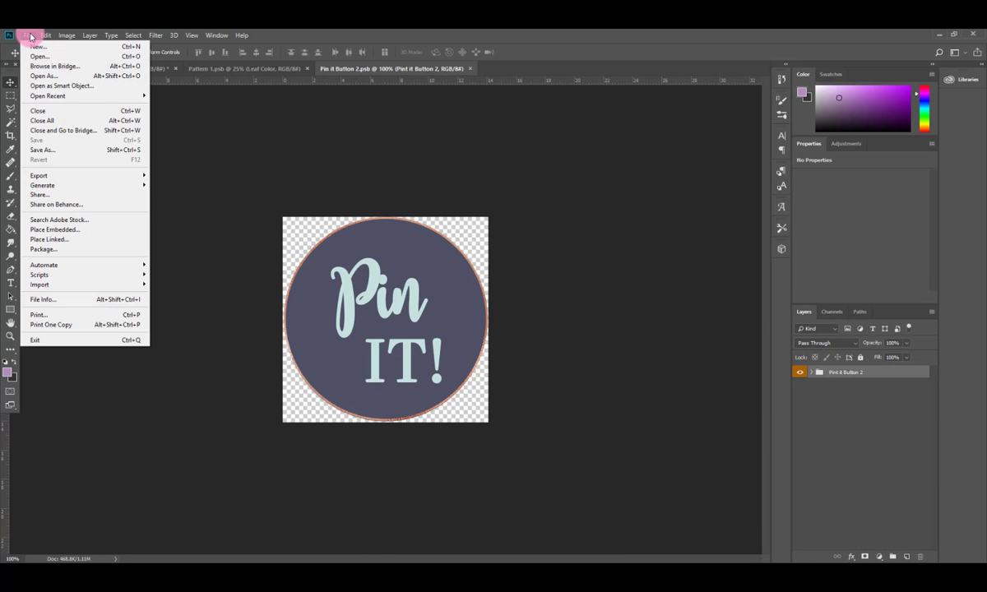
left_click(59, 149)
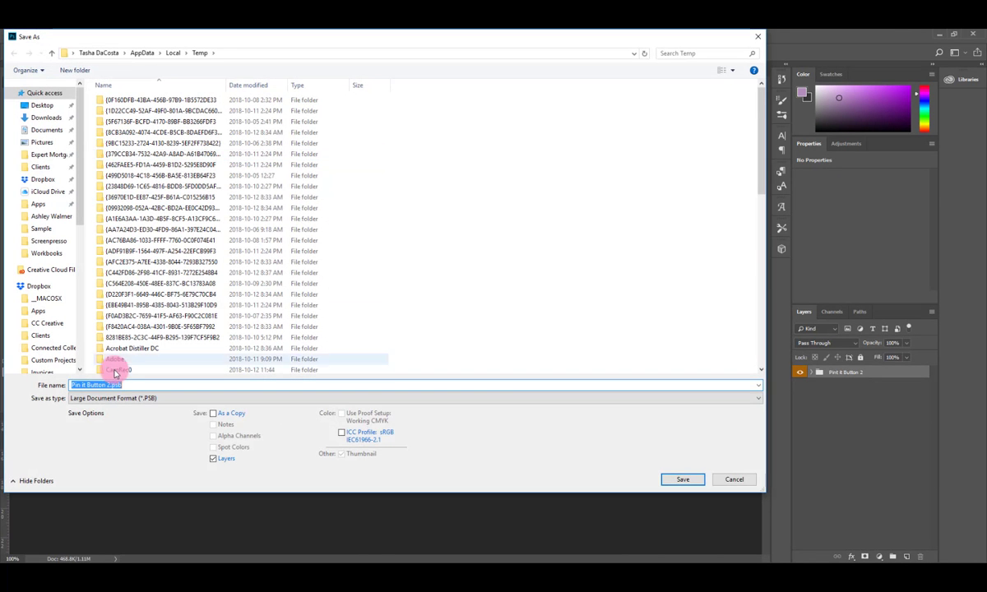
left_click(113, 397)
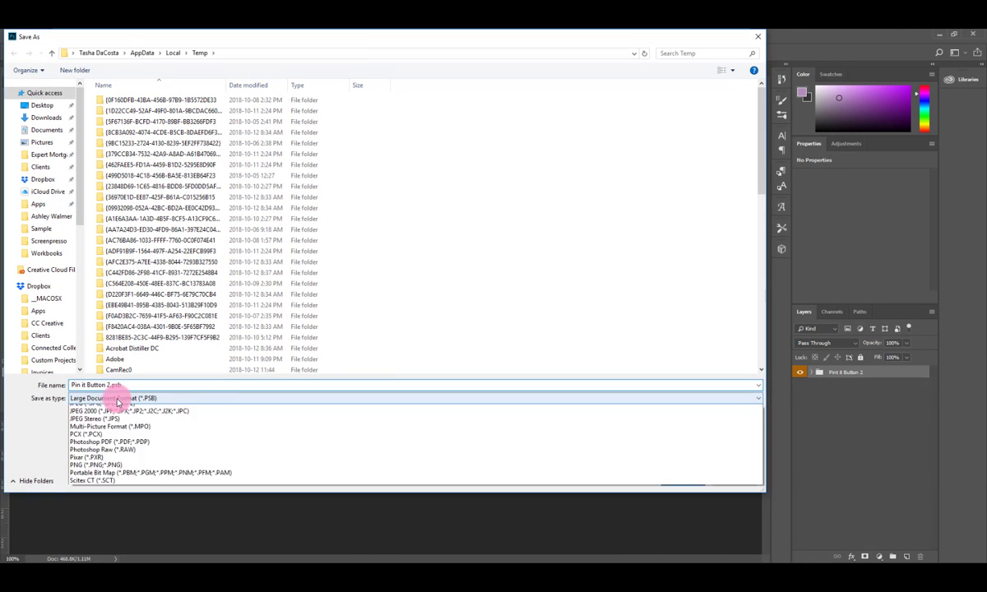
left_click(111, 540)
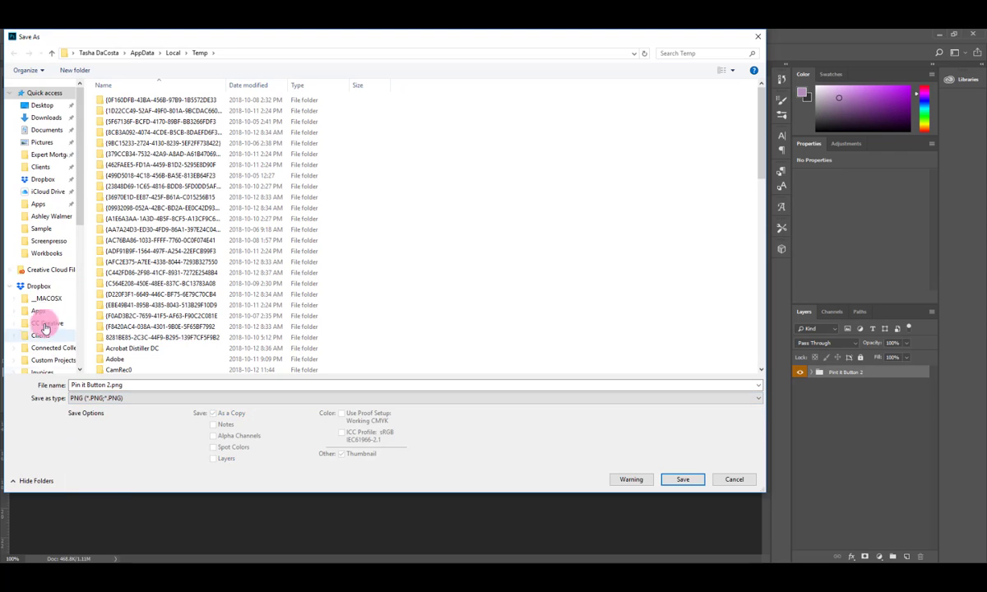
scroll(45, 325, "down", 3)
left_click(41, 340)
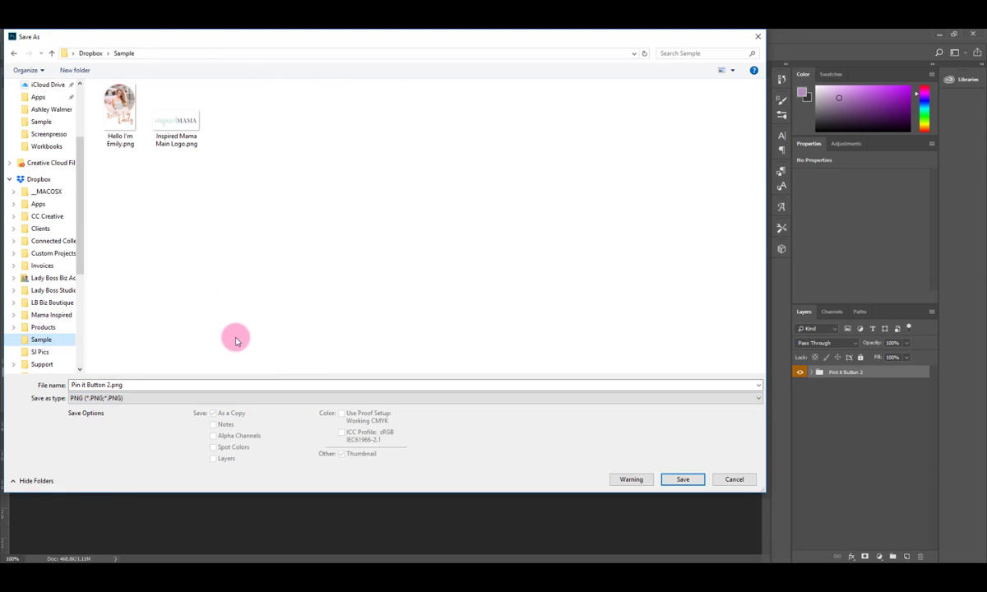
left_click(92, 386)
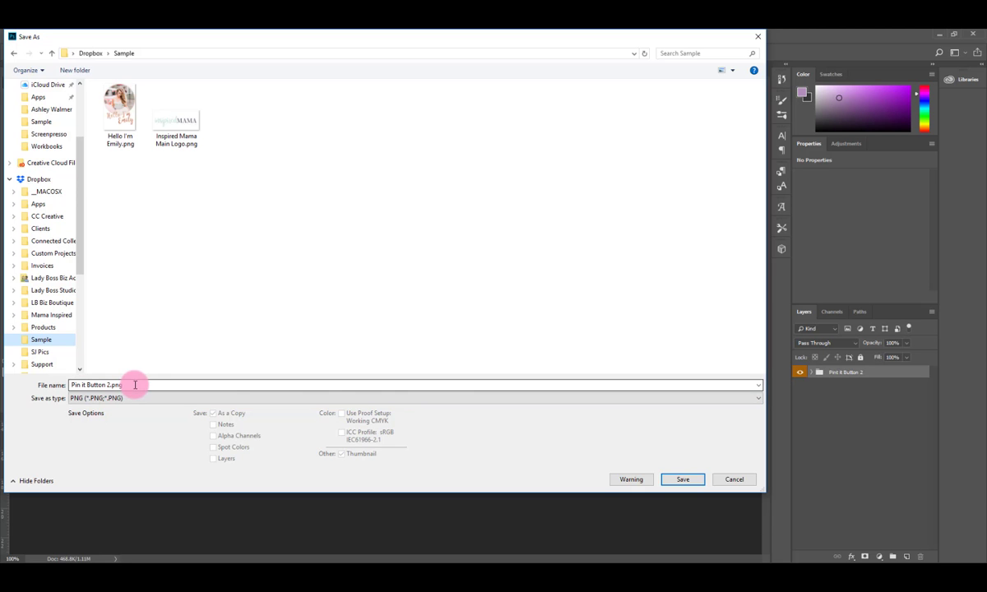
left_click(685, 479)
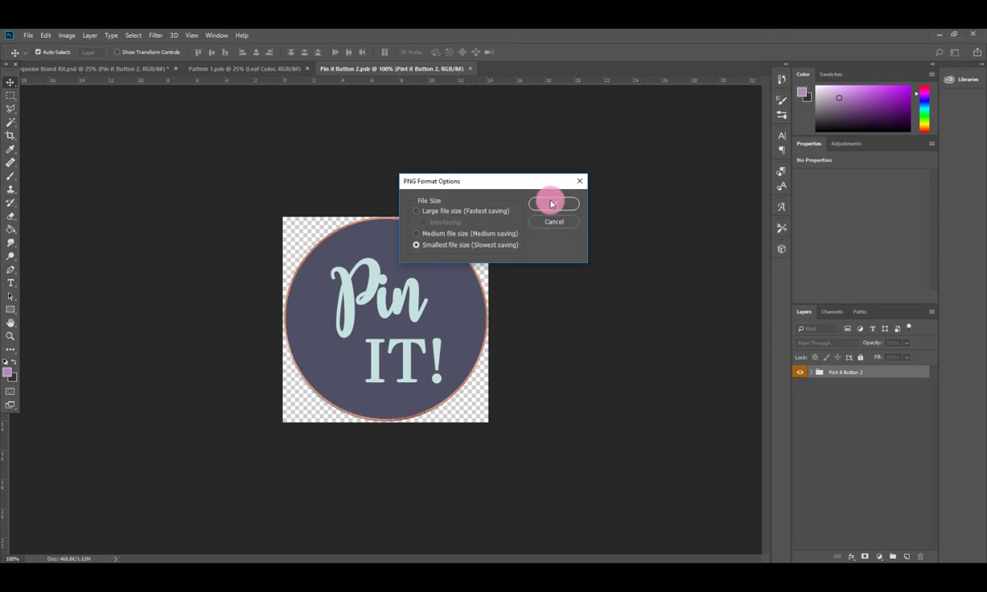
left_click(549, 202)
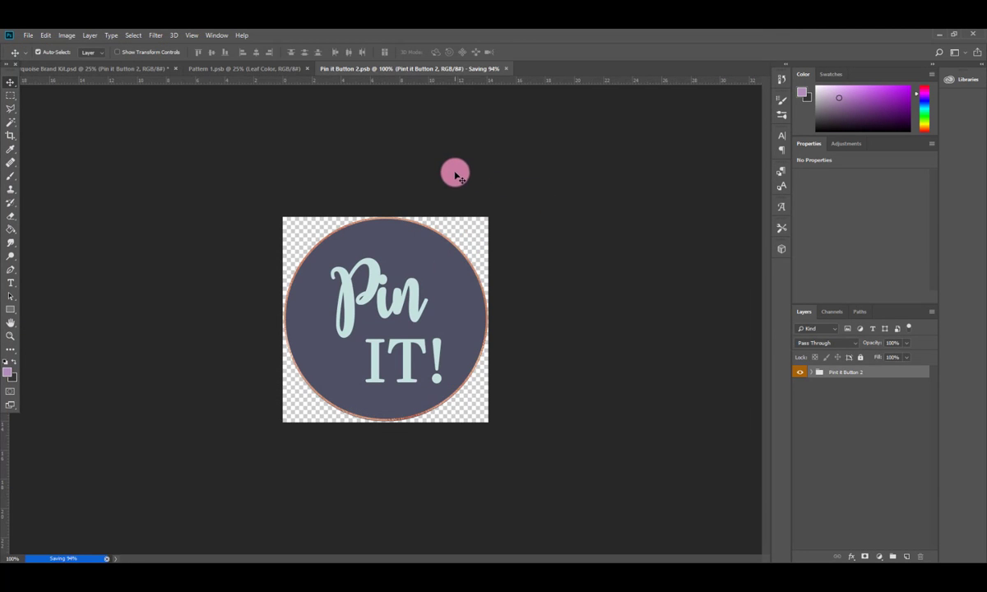
left_click(471, 68)
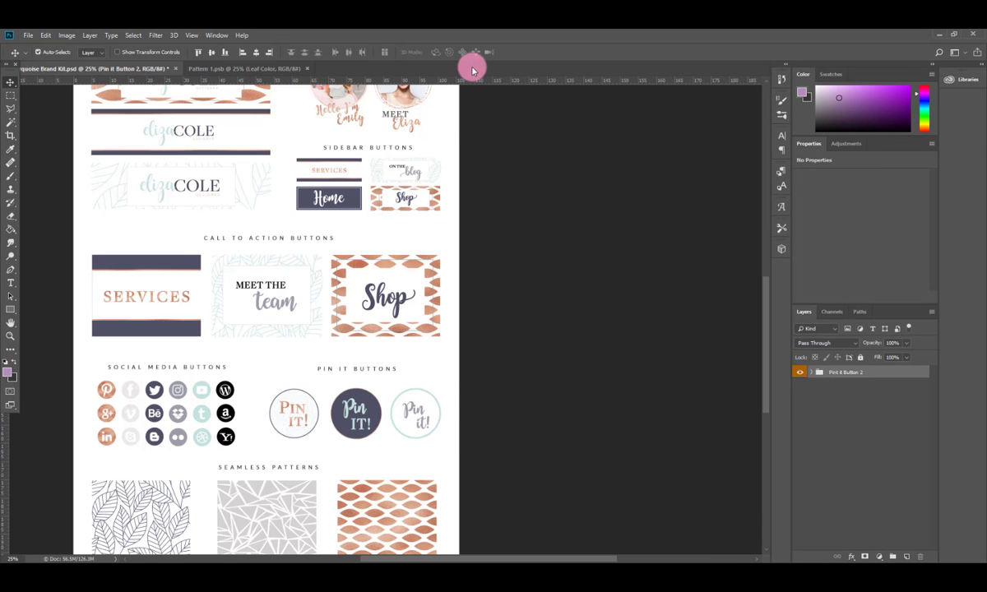
Step: Close the Pattern 1 document and open the contents of the "On the blog" Sidebar Button 2 smart object in the brand kit
left_click(309, 71)
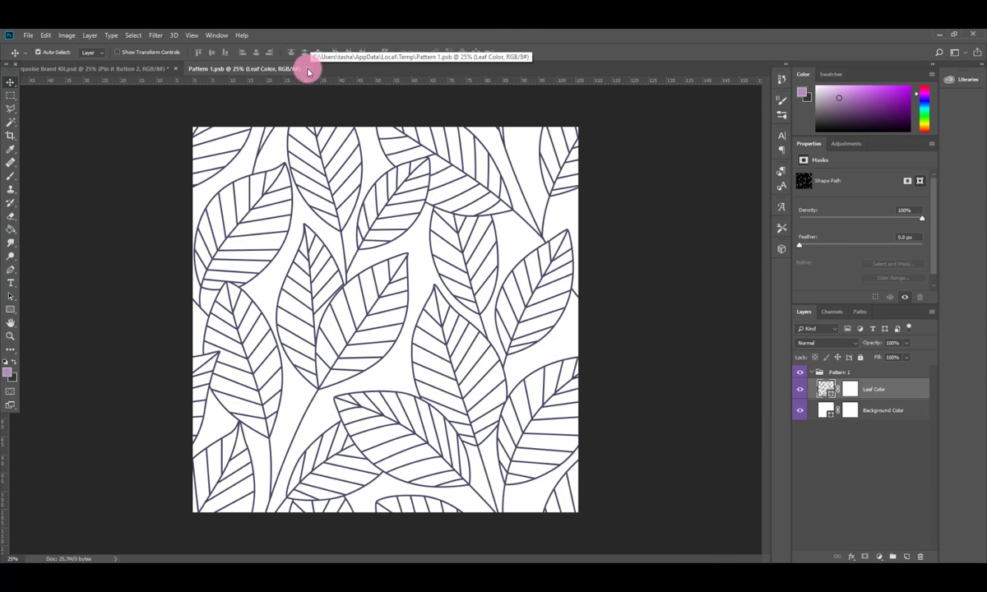
left_click(313, 70)
scroll(323, 245, "up", 2)
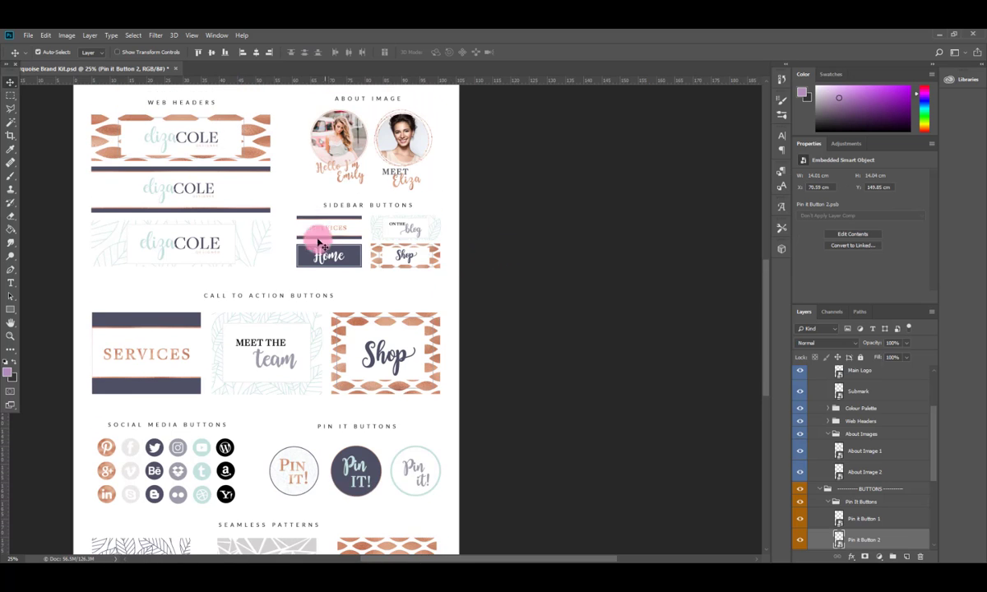
left_click(405, 227)
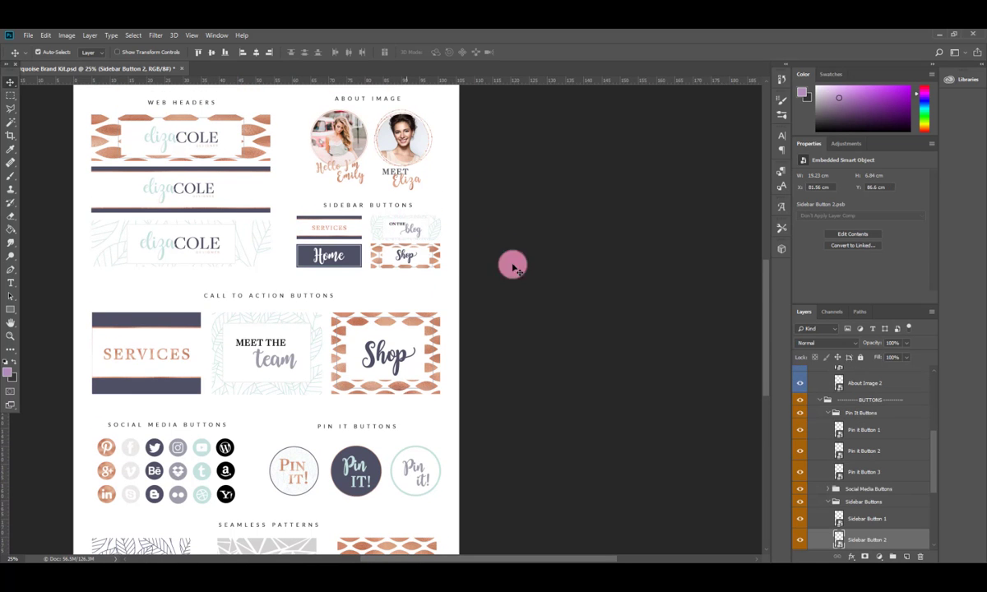
double_click(841, 540)
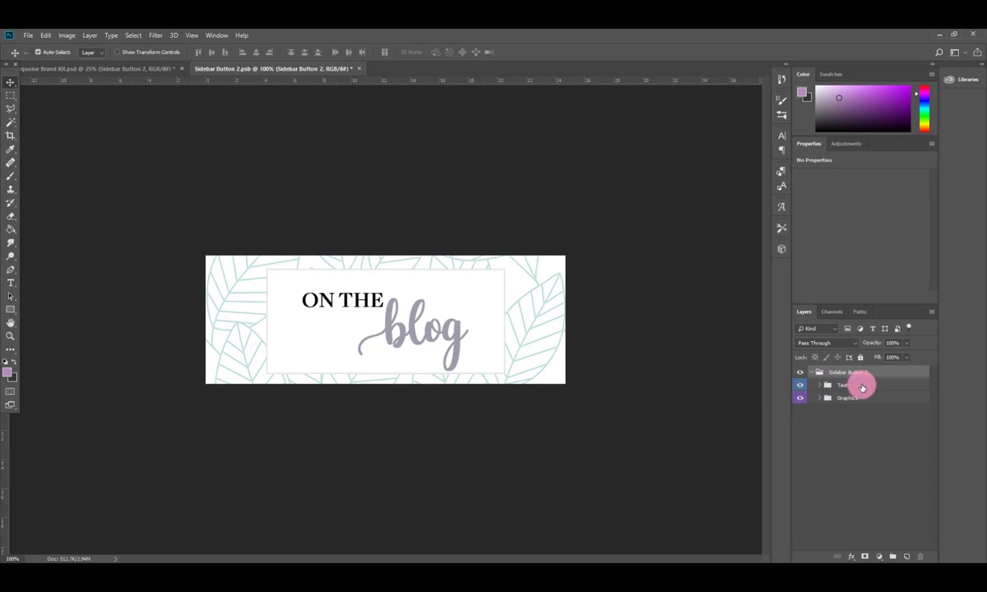
Step: Change the sidebar button's Title text to "IN THE" and its Subtitle text to "shop"
left_click(823, 386)
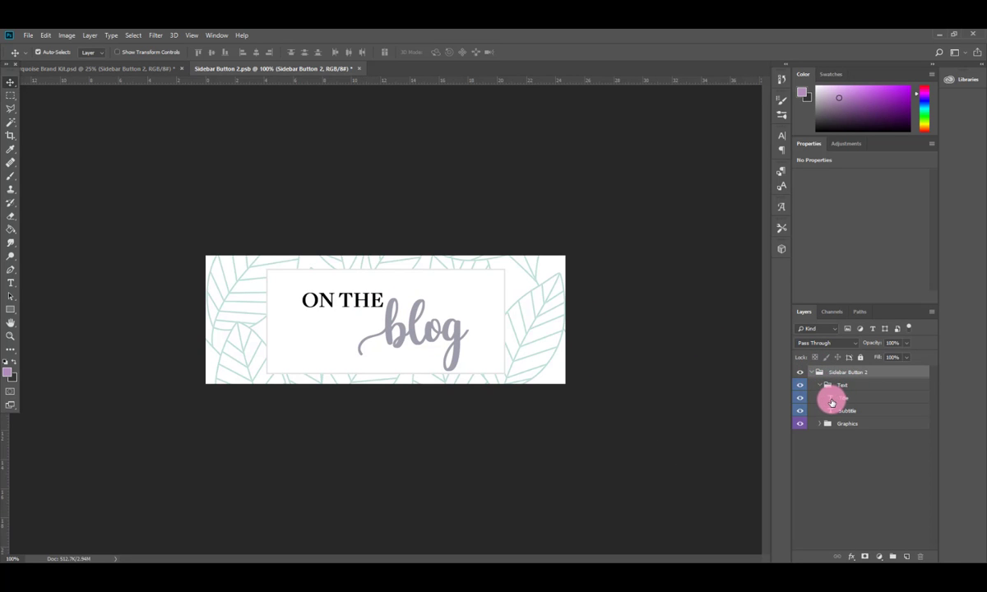
double_click(832, 400)
type("IN")
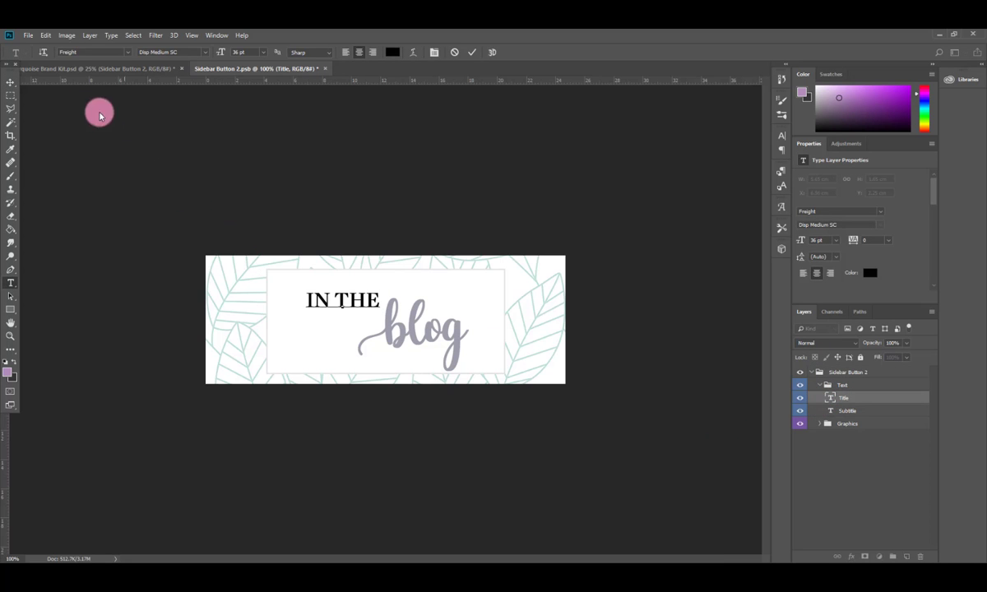
left_click(11, 82)
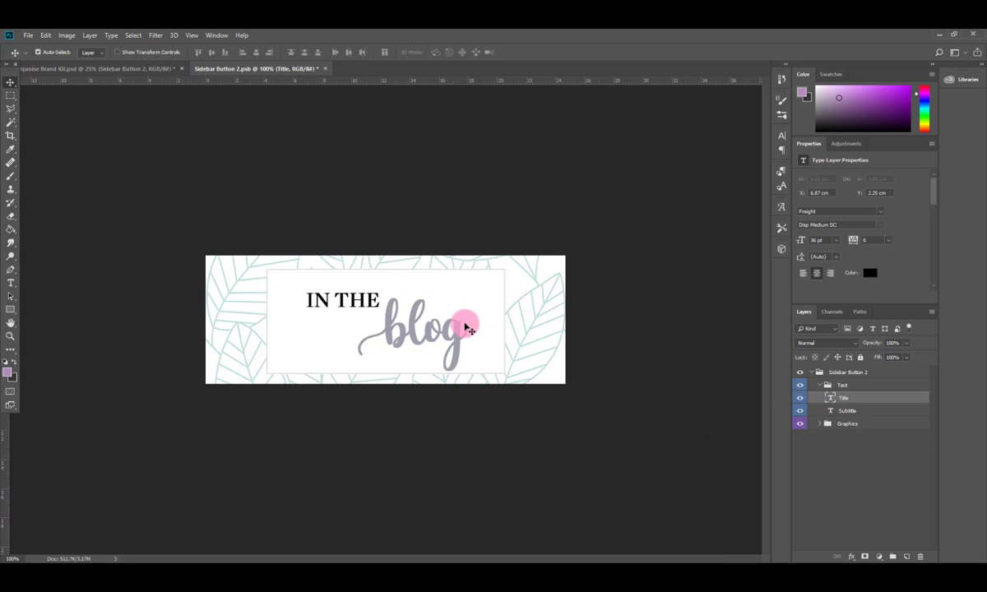
double_click(831, 414)
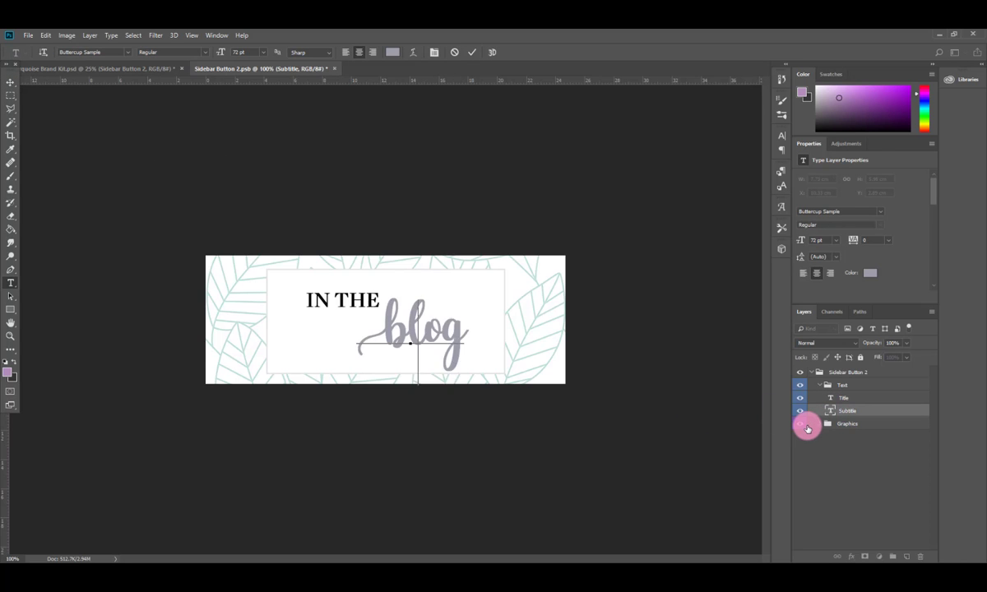
type("shop")
left_click(10, 78)
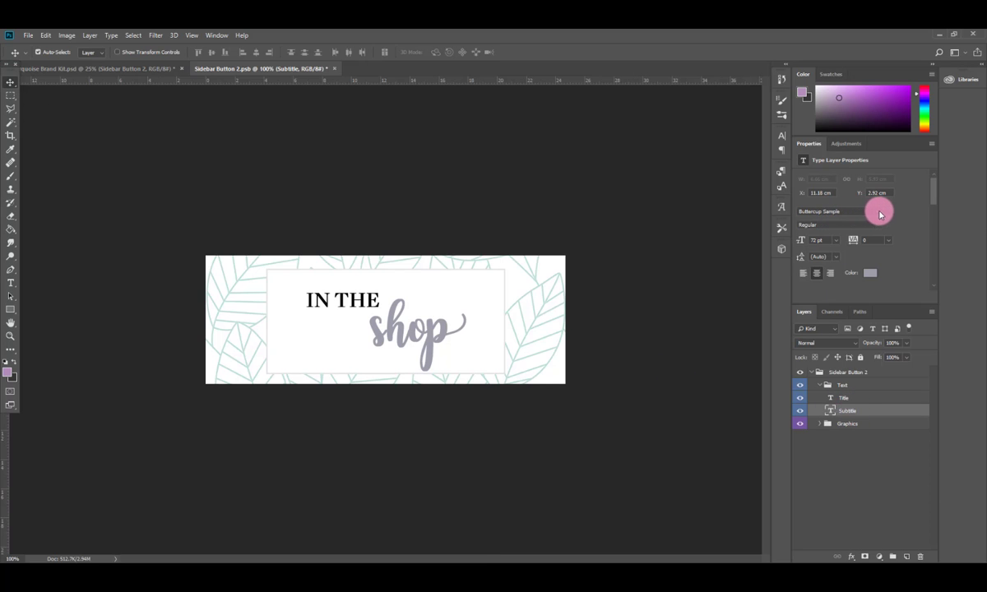
Step: Preview alternative fonts on the "shop" subtitle without applying one, and deselect the text layer
left_click(880, 213)
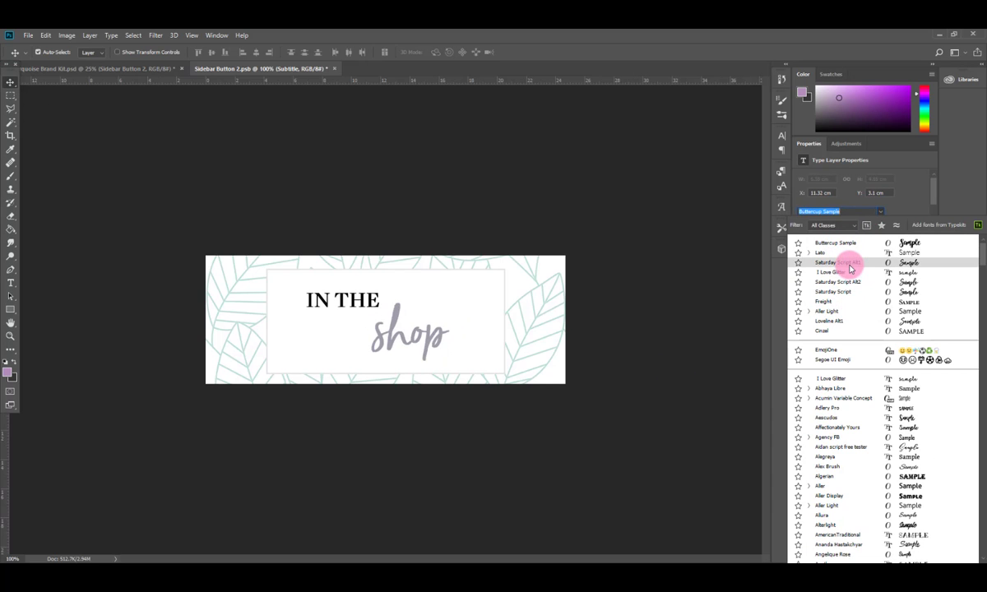
scroll(853, 399, "down", 2)
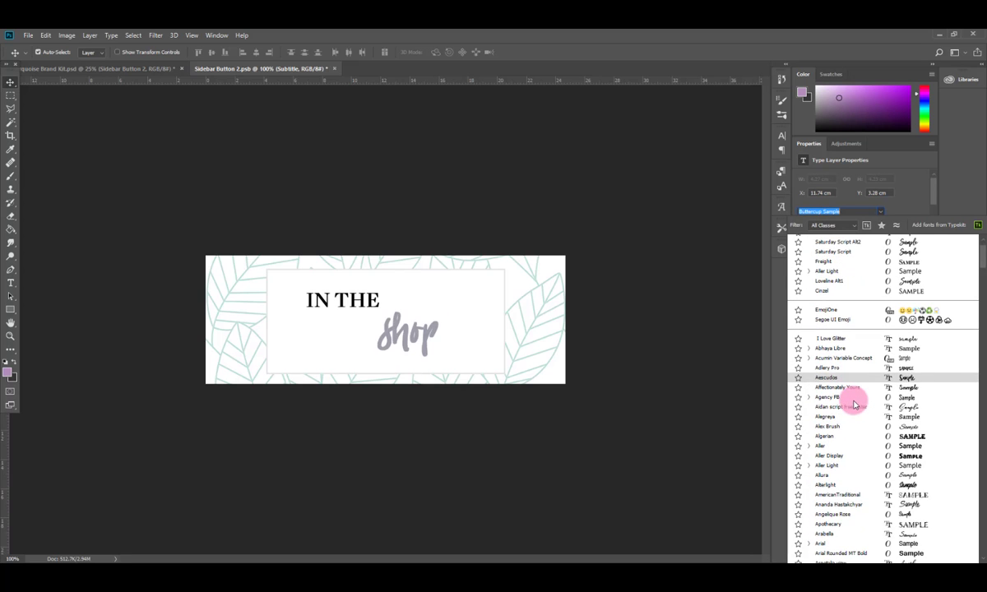
scroll(858, 416, "down", 2)
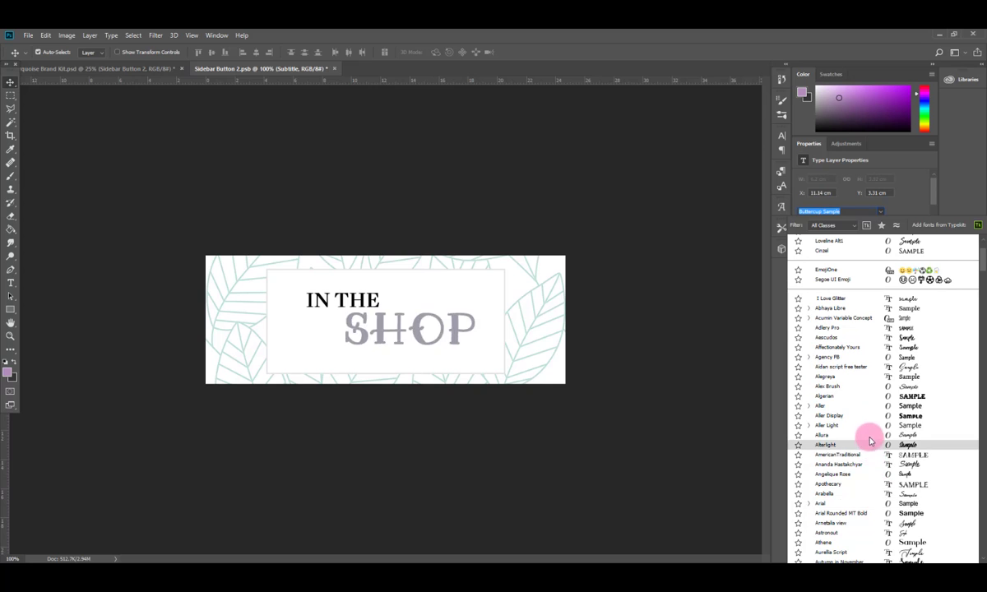
scroll(879, 486, "down", 3)
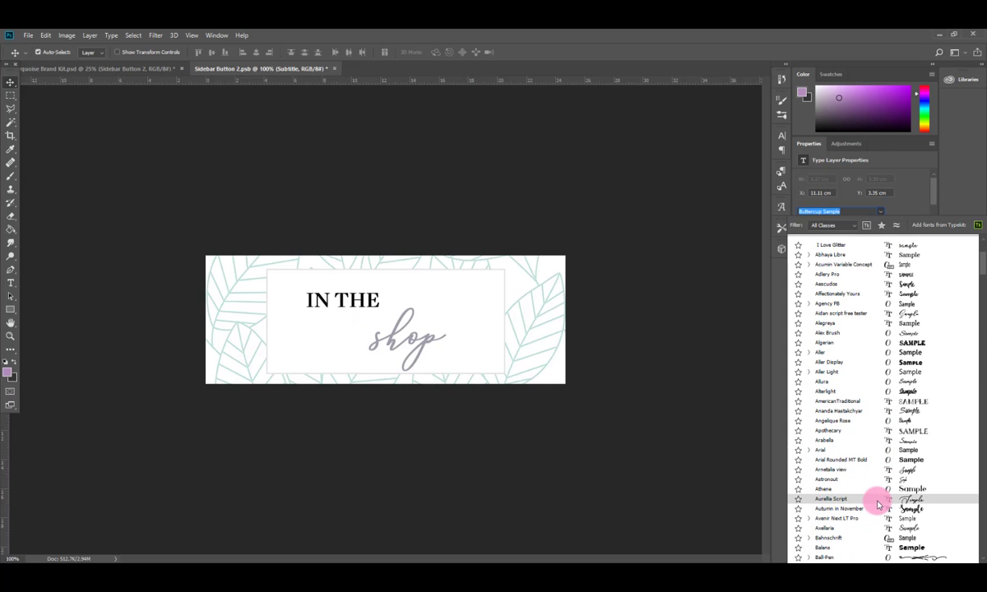
left_click(655, 292)
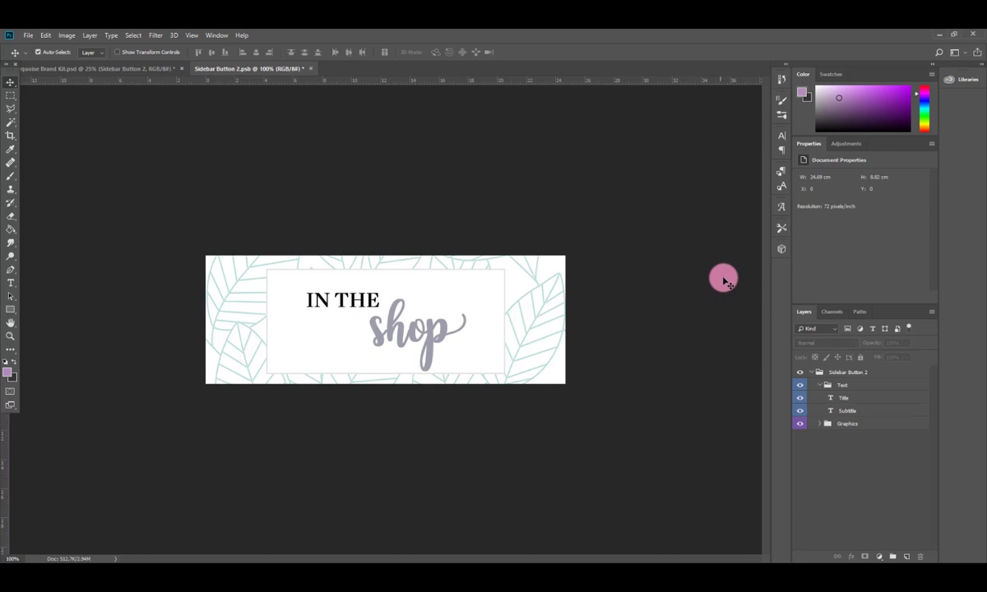
Step: Save the Sidebar Button 2 document and set up a JPEG copy of it in the Dropbox Sample folder
left_click(27, 35)
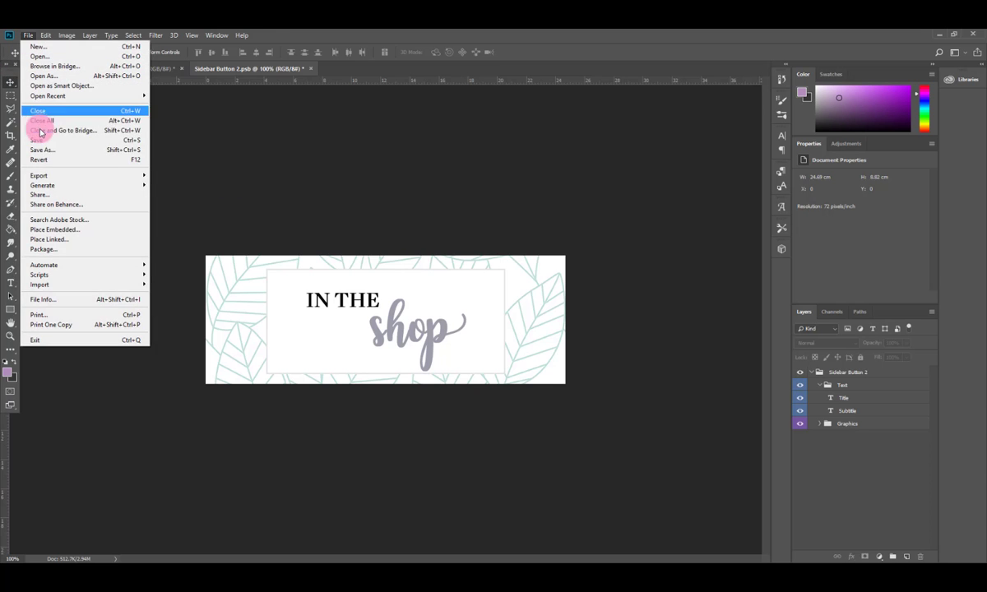
left_click(41, 140)
left_click(28, 35)
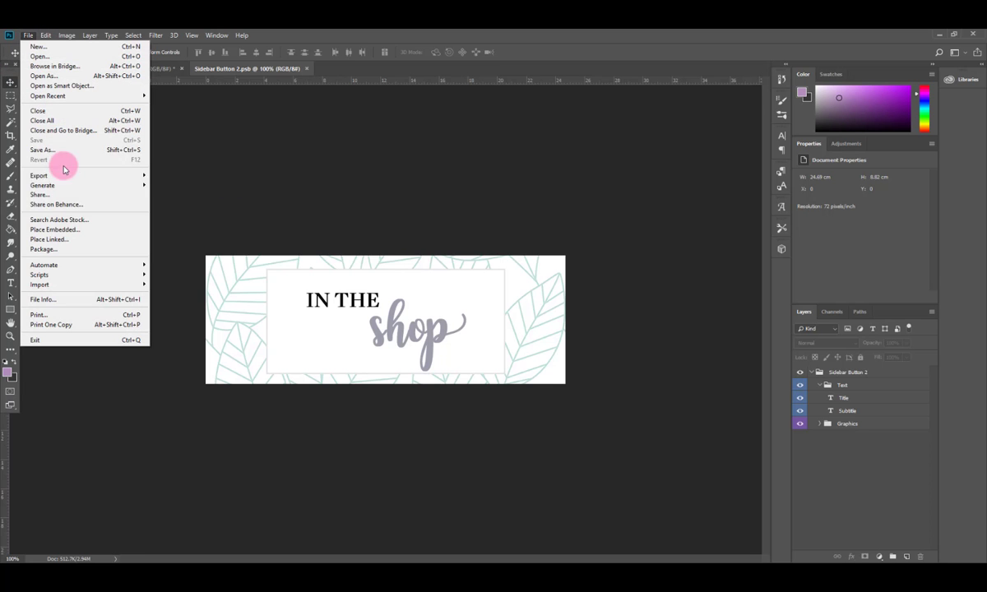
left_click(43, 150)
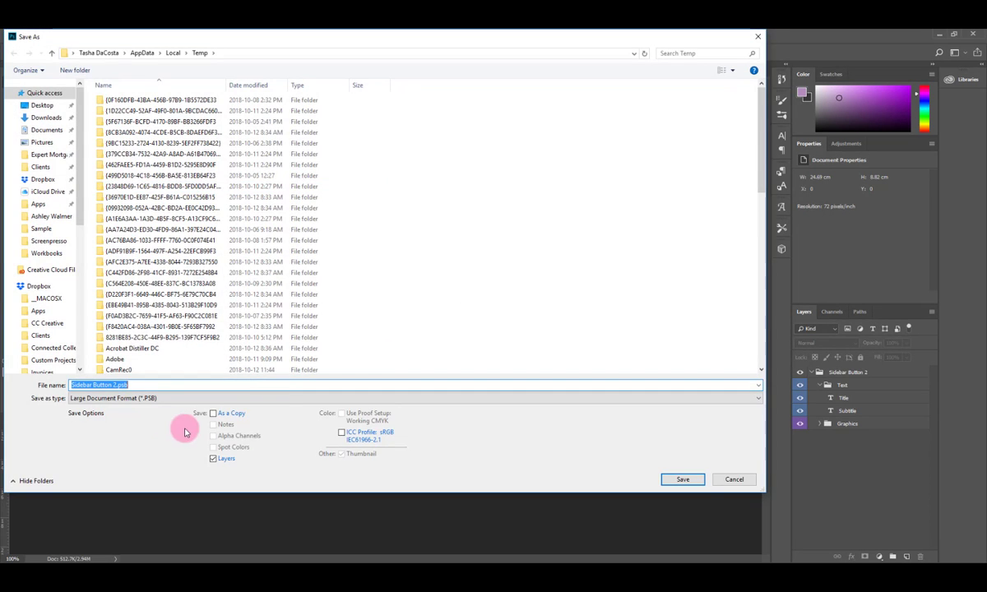
left_click(130, 398)
left_click(103, 474)
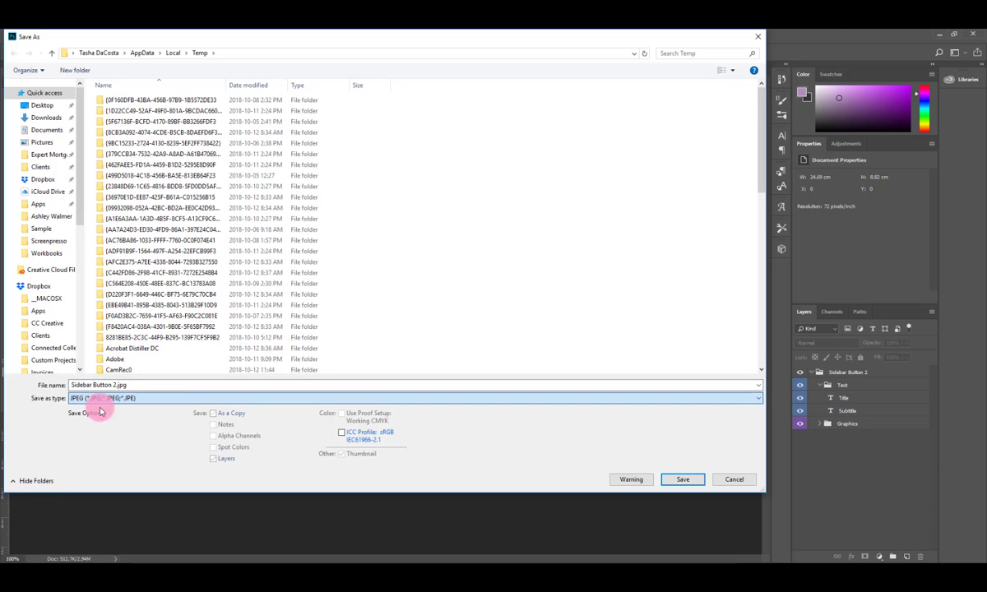
scroll(41, 341, "down", 2)
scroll(42, 341, "down", 1)
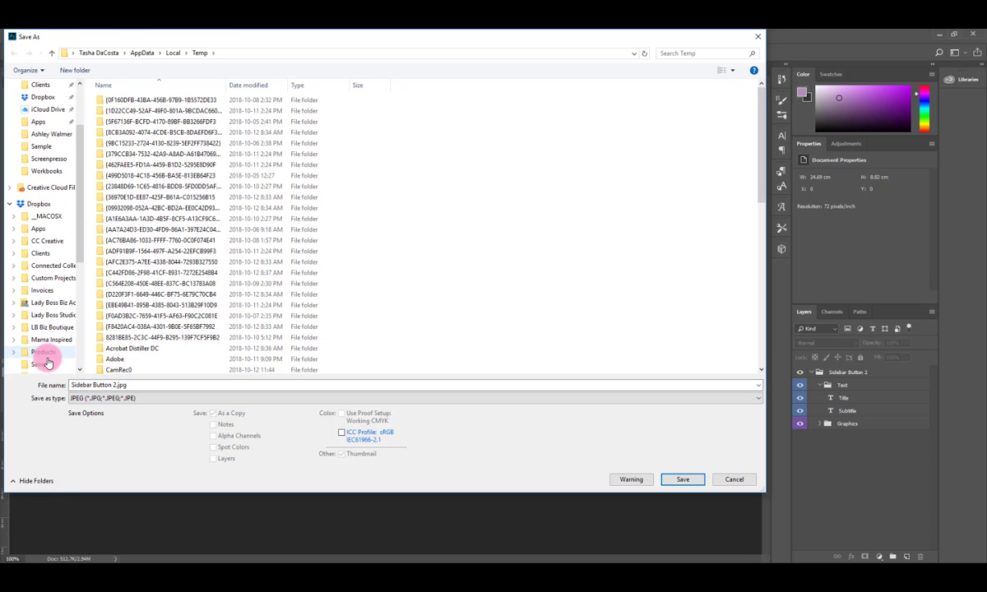
left_click(41, 365)
Step: Name the JPEG copy "In the shop button" and save it with quality 0 (Low) and Baseline Optimized format
left_click(133, 386)
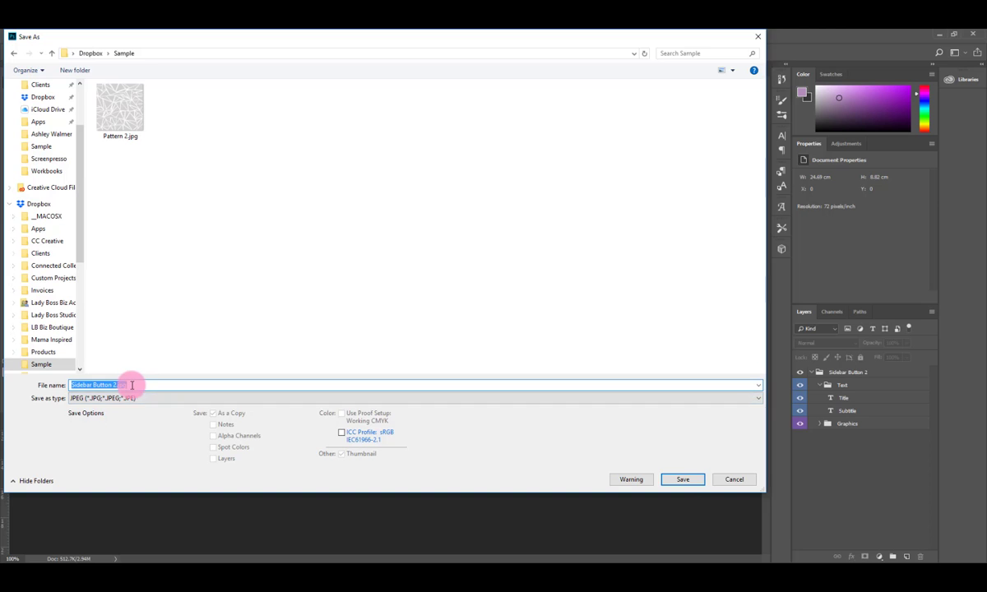
type("In th")
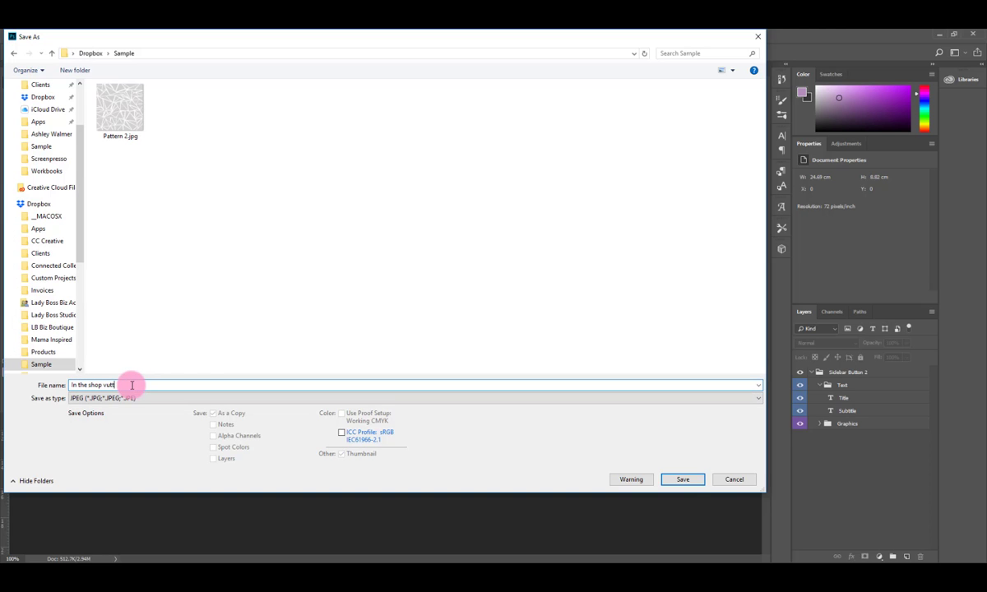
type("e shop button")
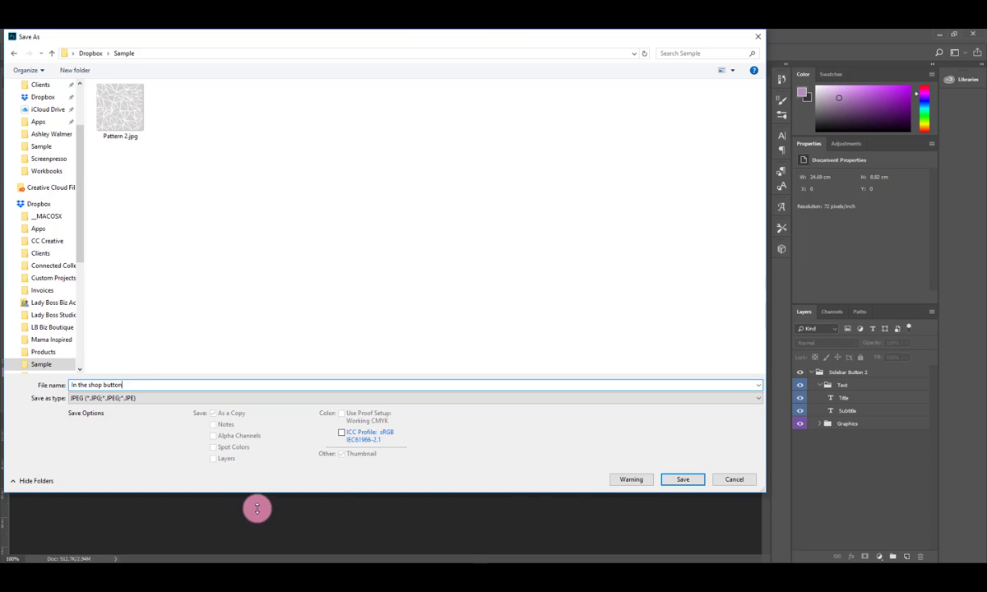
left_click(683, 480)
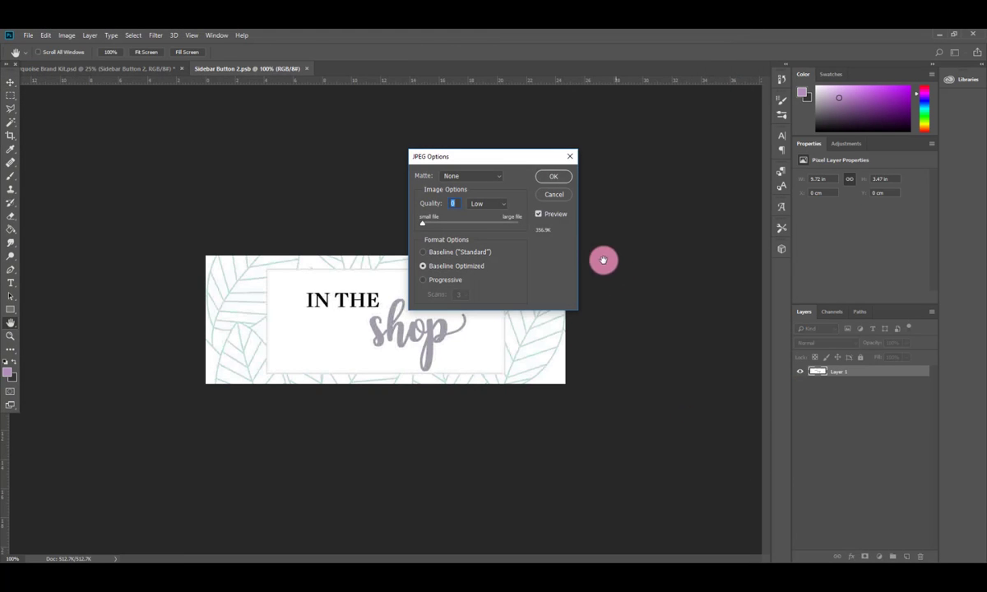
left_click(551, 178)
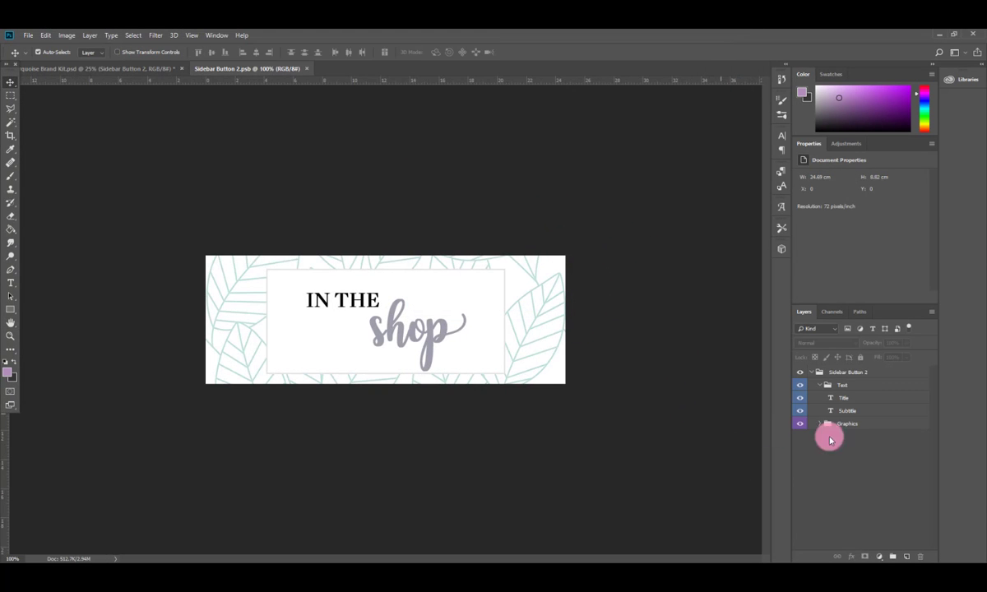
Step: Collapse the Text group, expand the Graphics group, and inspect the contents of the Leaves smart object before closing its document
left_click(821, 386)
left_click(821, 399)
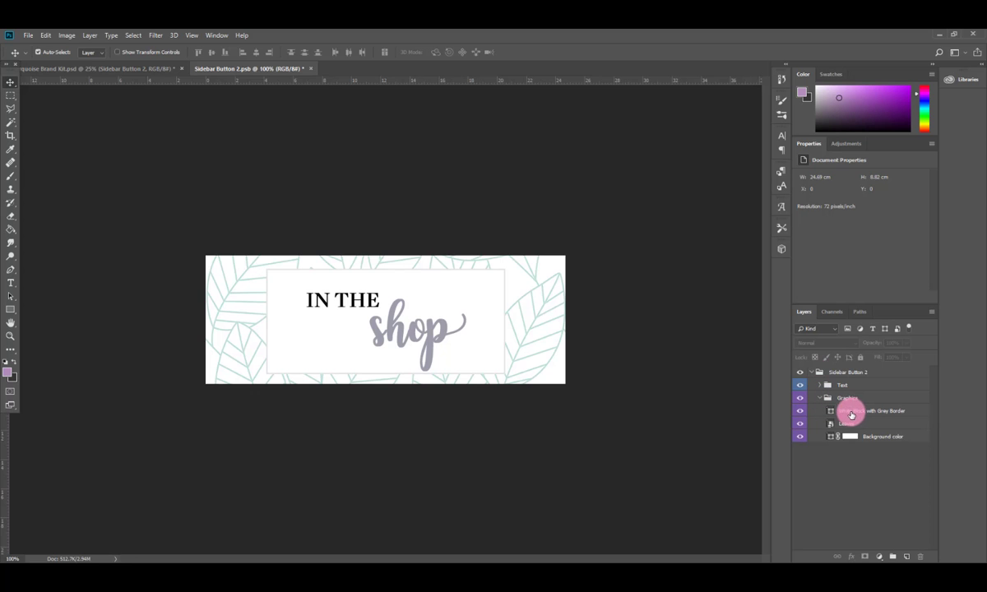
double_click(831, 426)
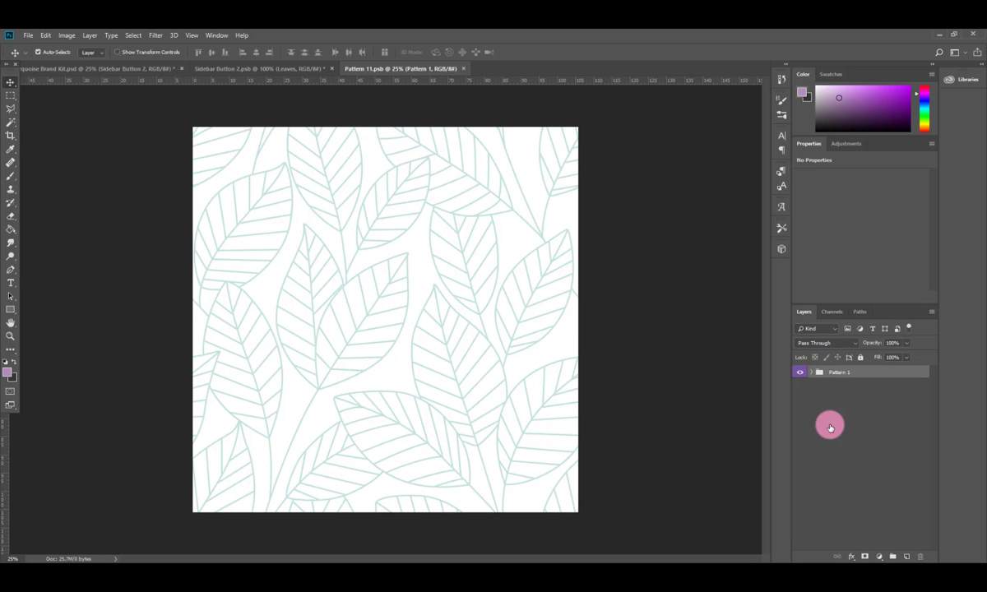
left_click(463, 69)
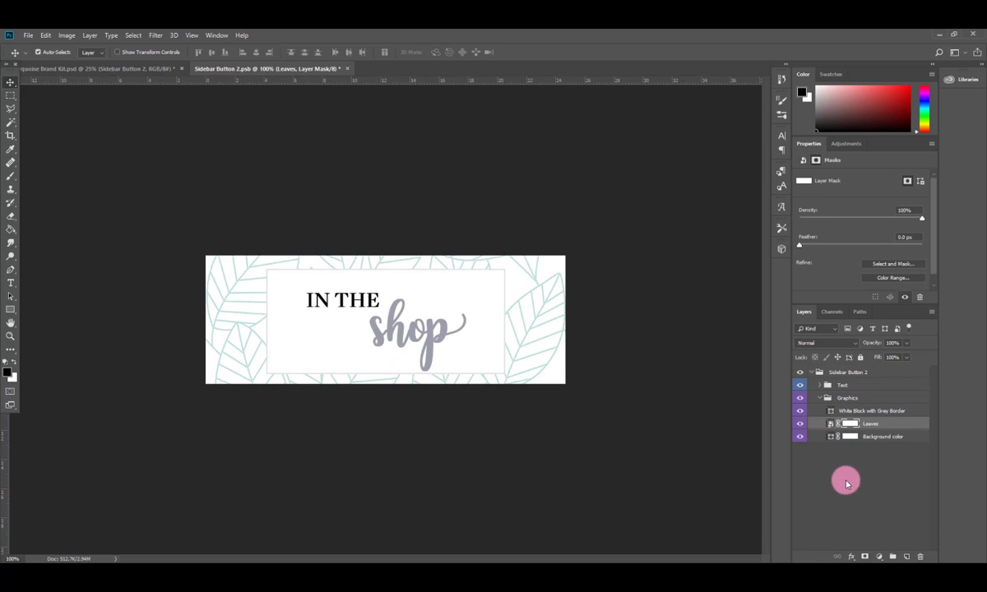
Step: Open the Leaves smart object's contents and change the Leaf Color fill to dark slate blue 444e61
double_click(832, 424)
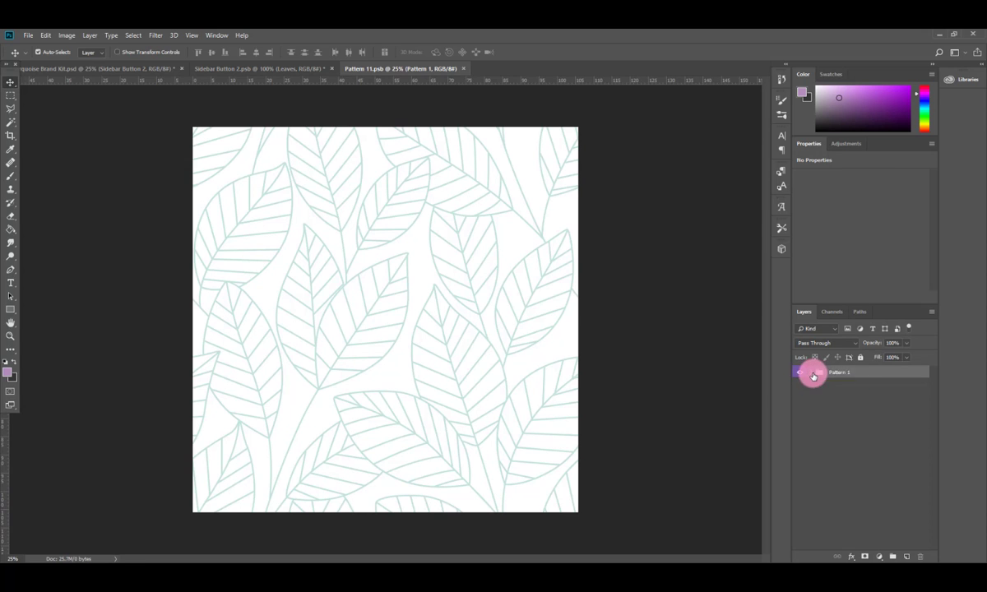
left_click(813, 374)
double_click(827, 391)
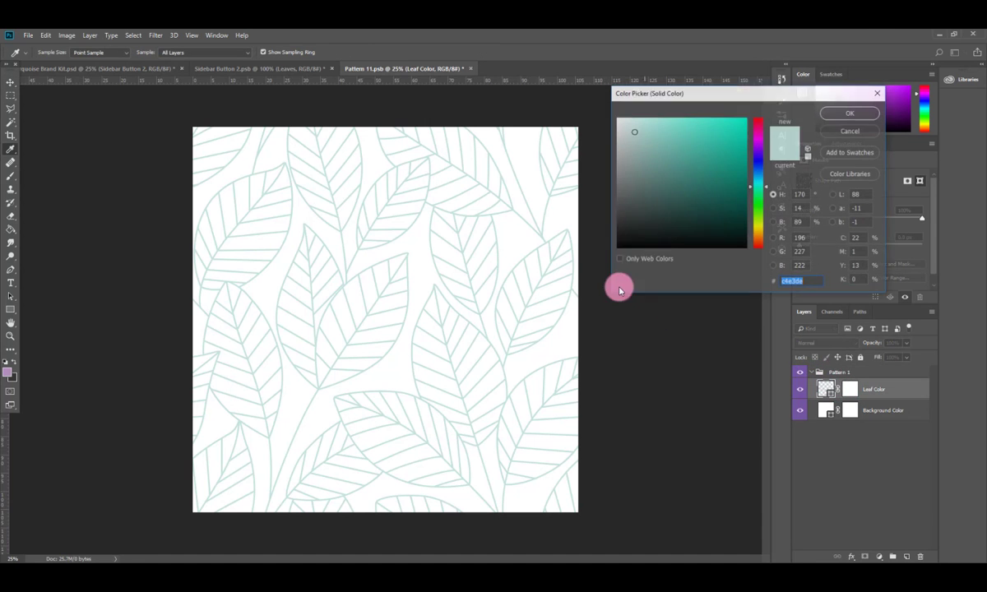
mouse_move(646, 205)
left_mouse_down()
mouse_move(620, 211)
mouse_move(617, 232)
left_mouse_up()
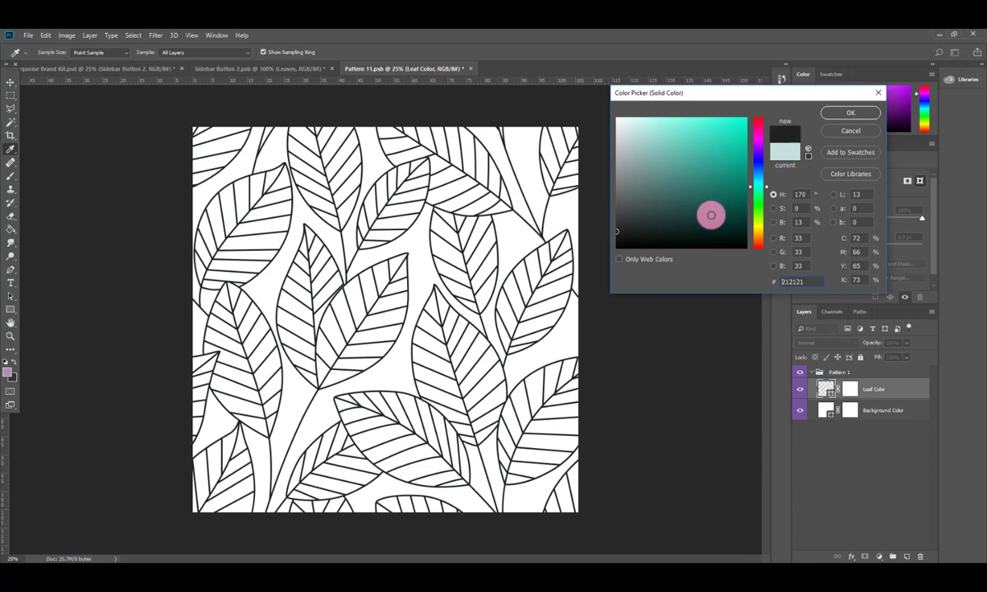
left_click_drag(767, 190, 769, 168)
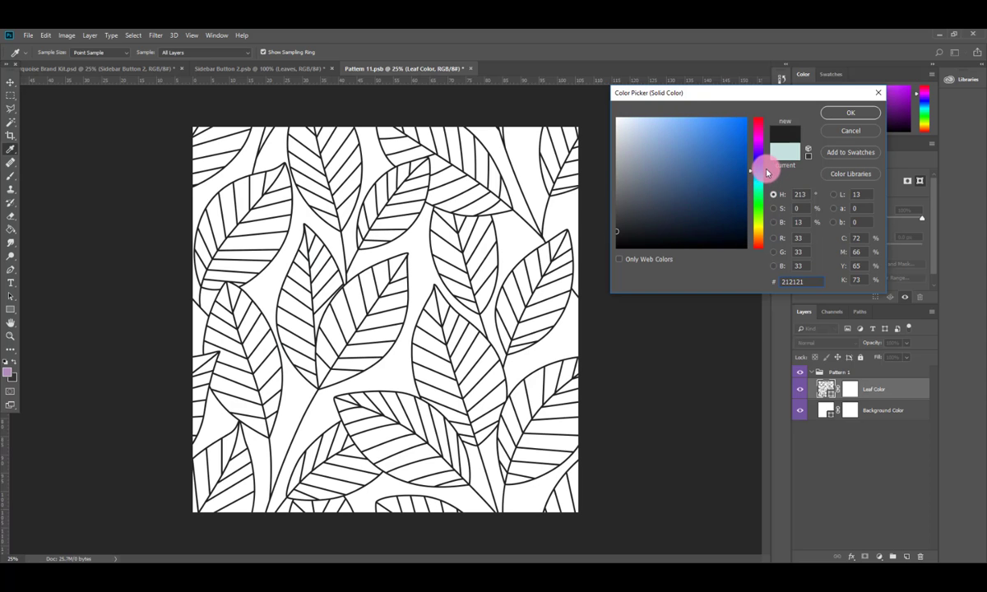
left_click(648, 202)
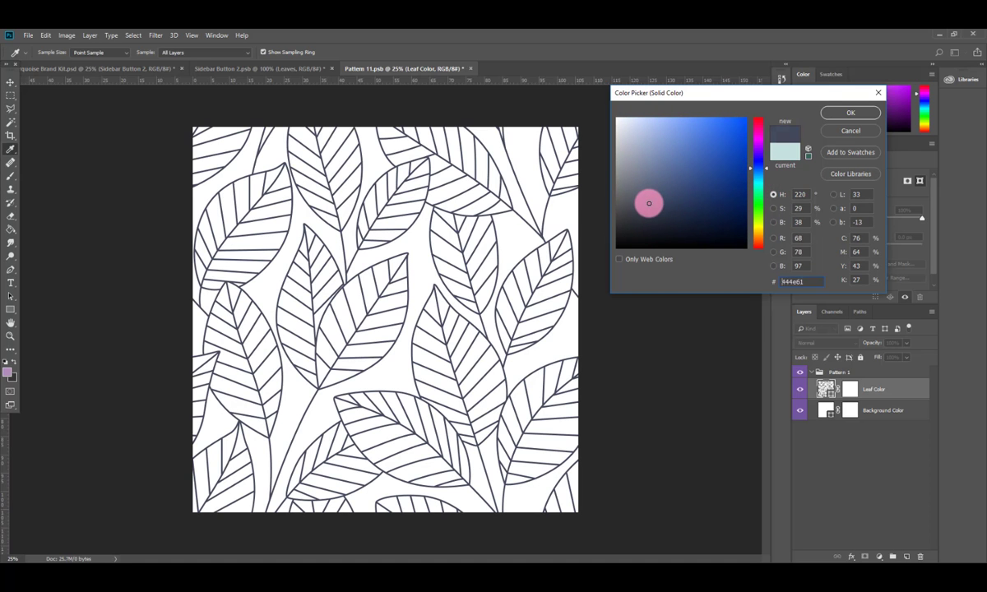
left_click(850, 112)
Step: Save the recoloured leaf pattern and close its document to update the Leaves layer in Sidebar Button 2
left_click(29, 35)
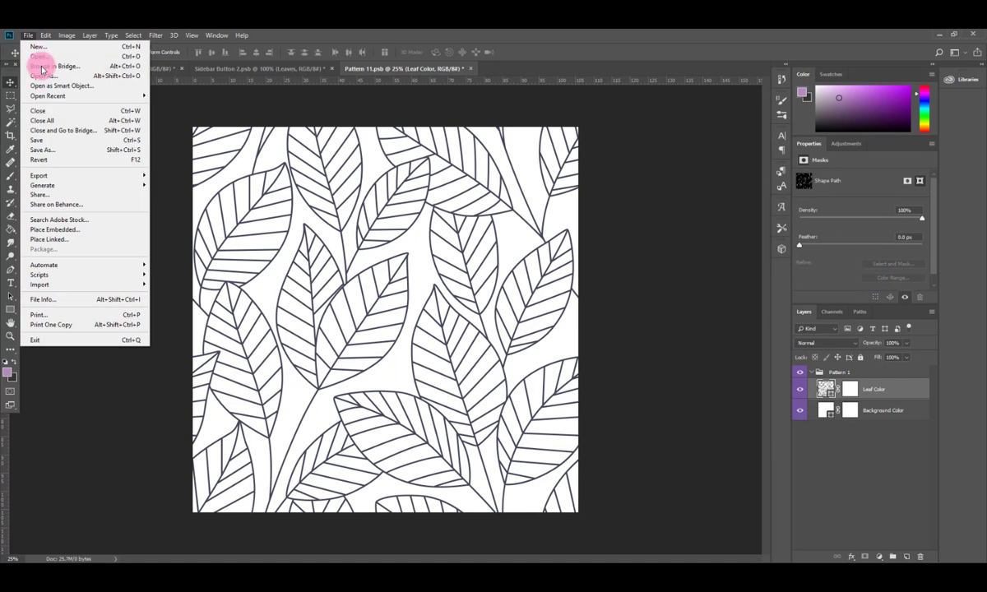
left_click(47, 140)
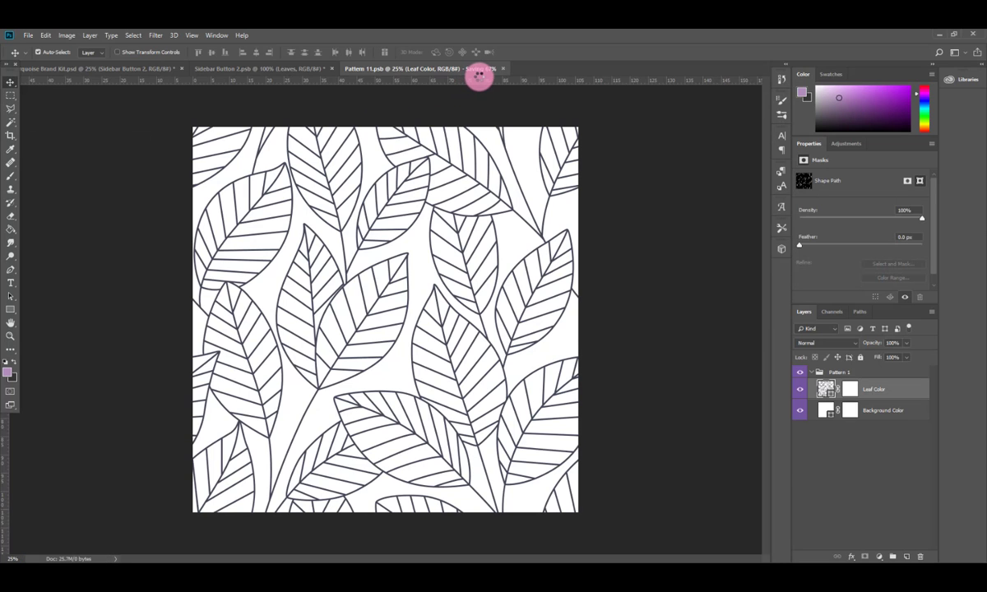
left_click(467, 71)
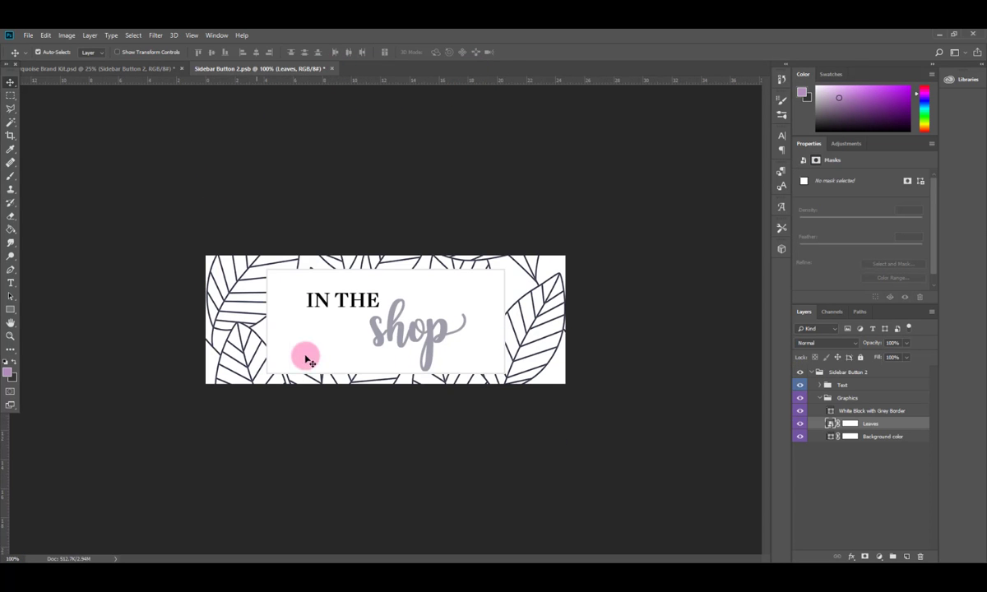
Step: Save the Sidebar Button 2 smart object with its recoloured leaves and close it to update the brand kit
left_click(29, 35)
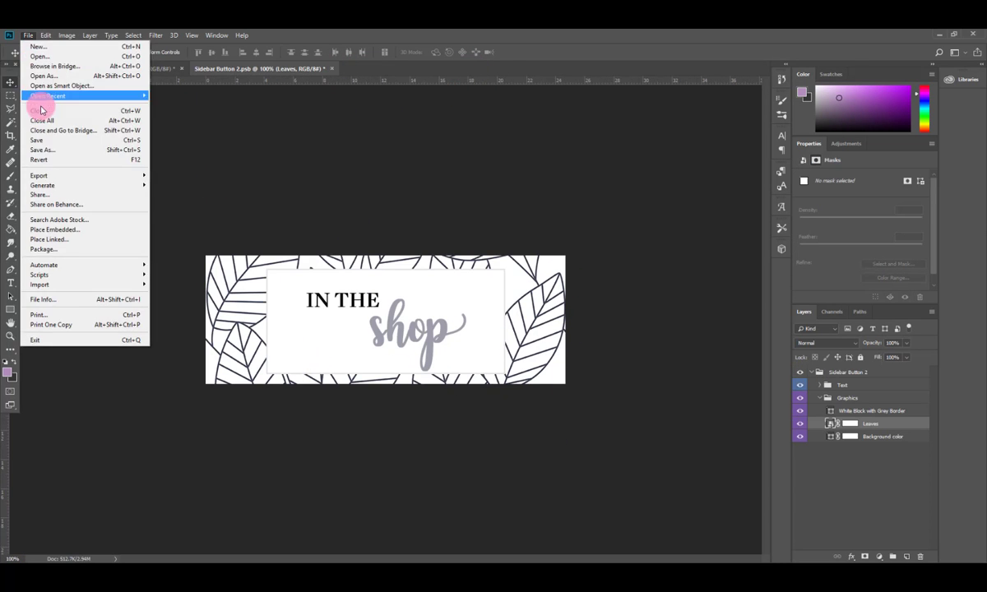
left_click(48, 135)
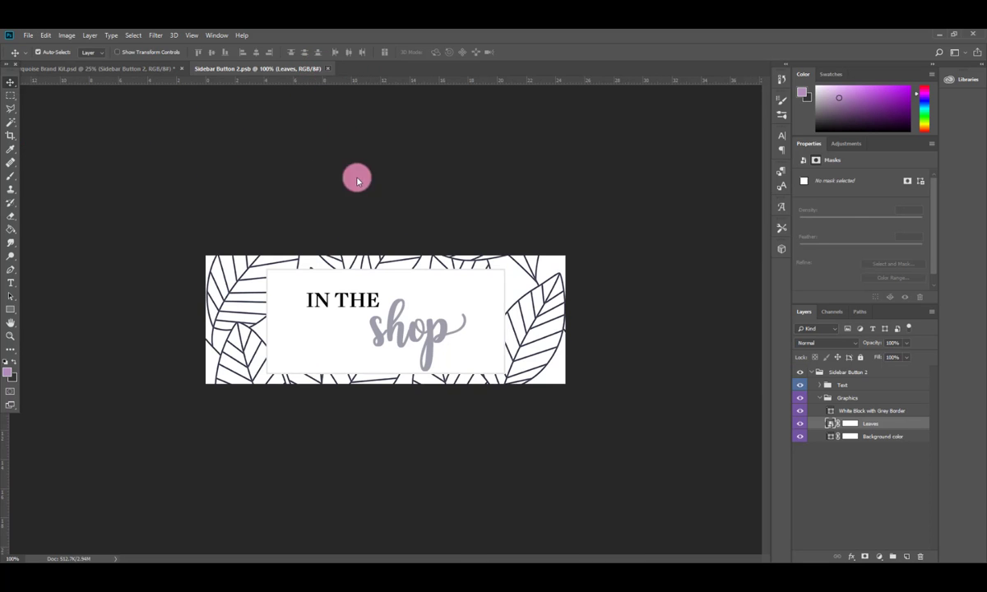
key("ctrl+w")
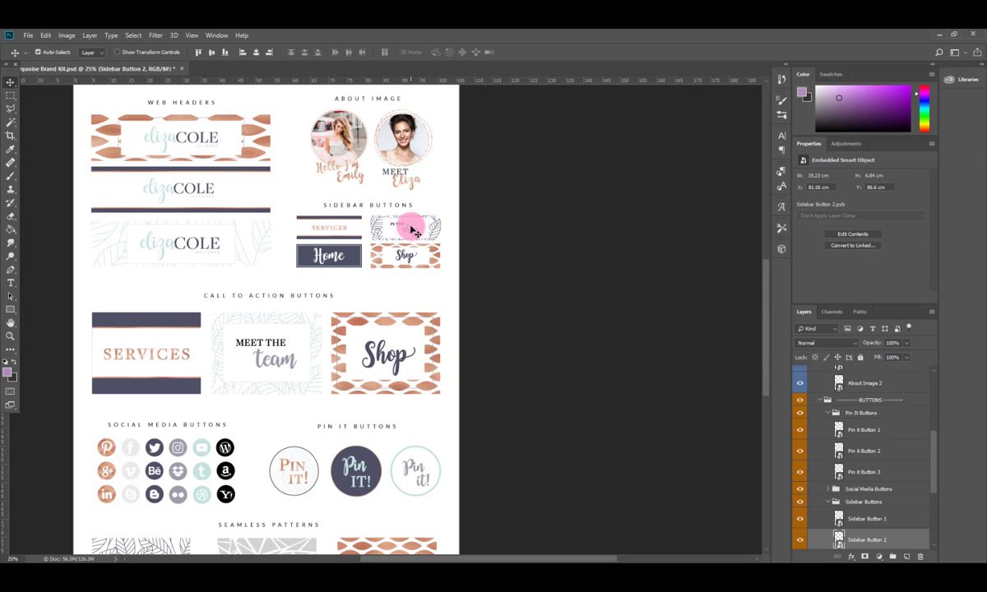
Step: Locate the Social Media Buttons smart object in the brand kit and open its contents for editing
scroll(430, 261, "down", 5)
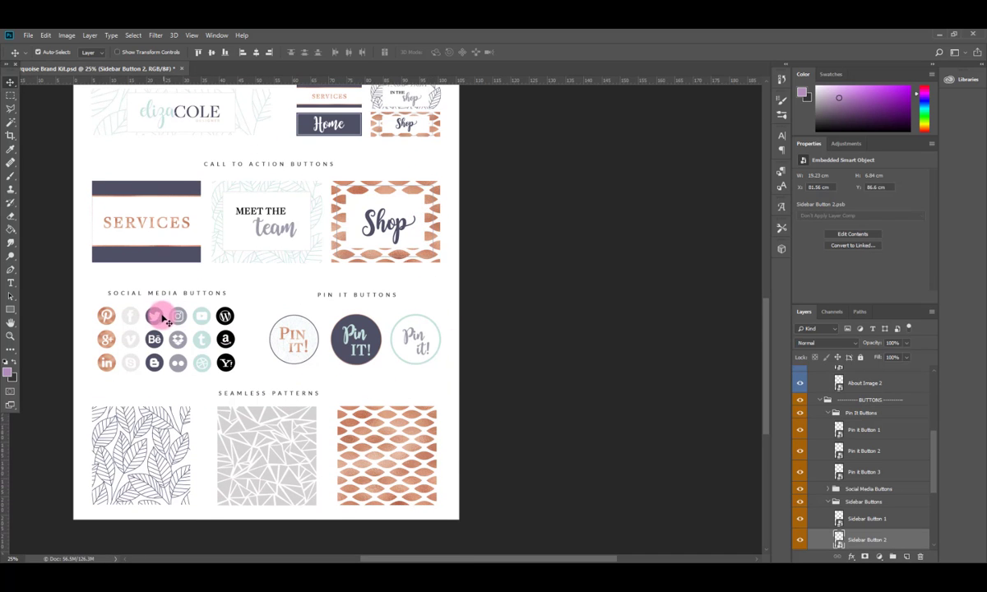
left_click(163, 318)
left_click(868, 500)
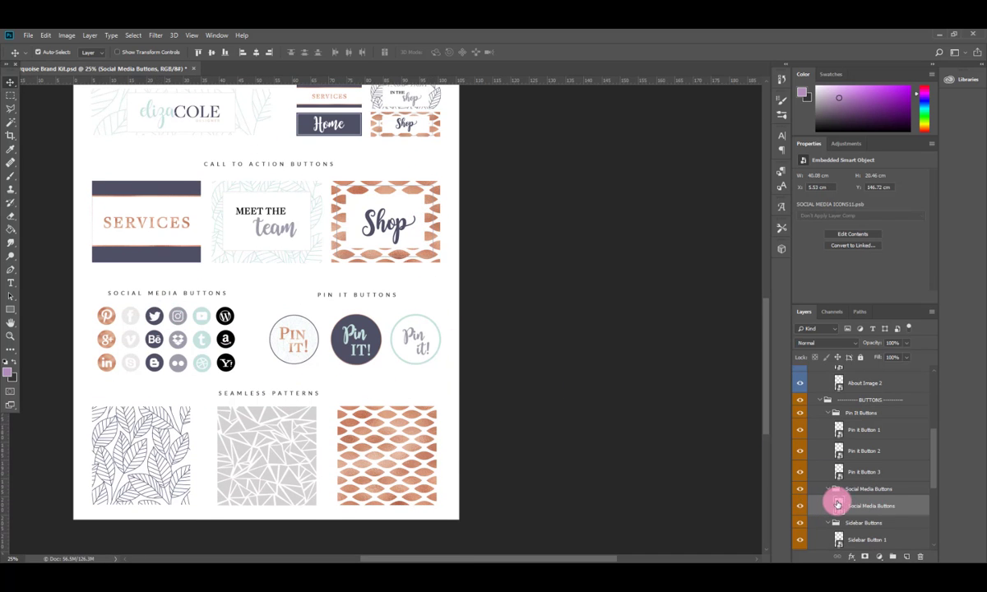
double_click(840, 505)
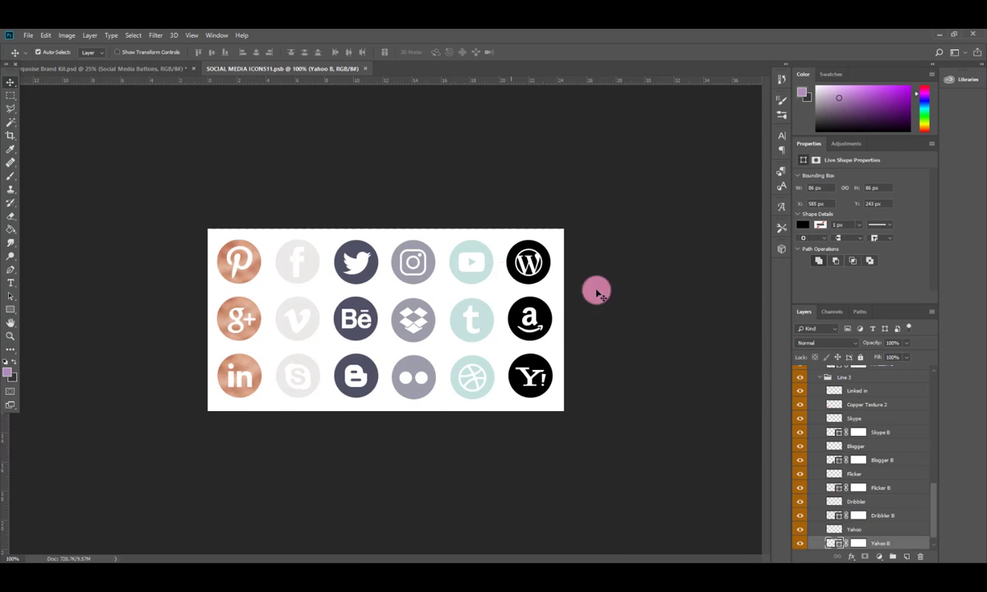
Step: Collapse the Line 3 and Line 2 layer groups in the social media icons document
left_click(823, 380)
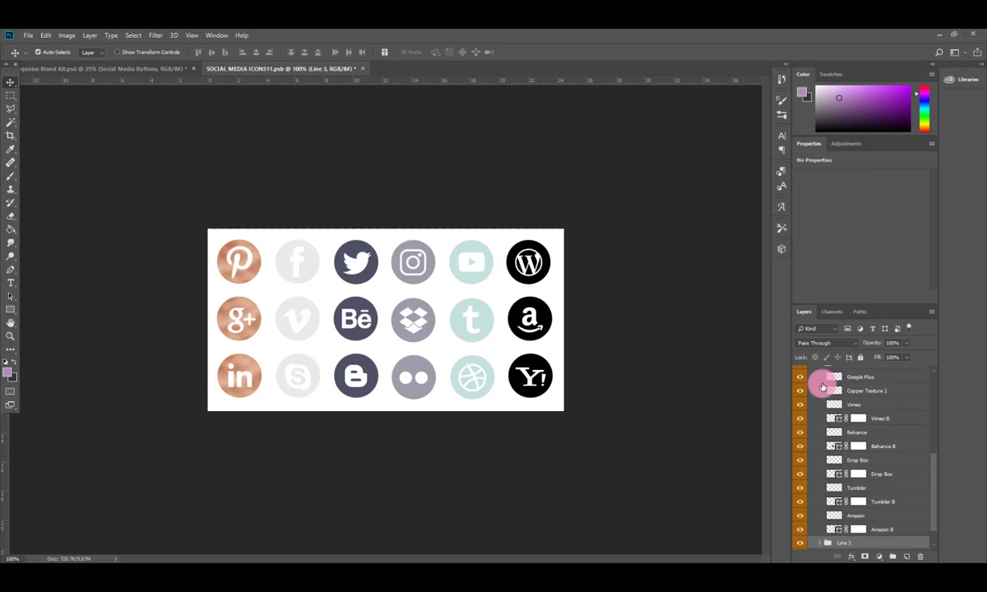
left_click(822, 380)
left_click(823, 381)
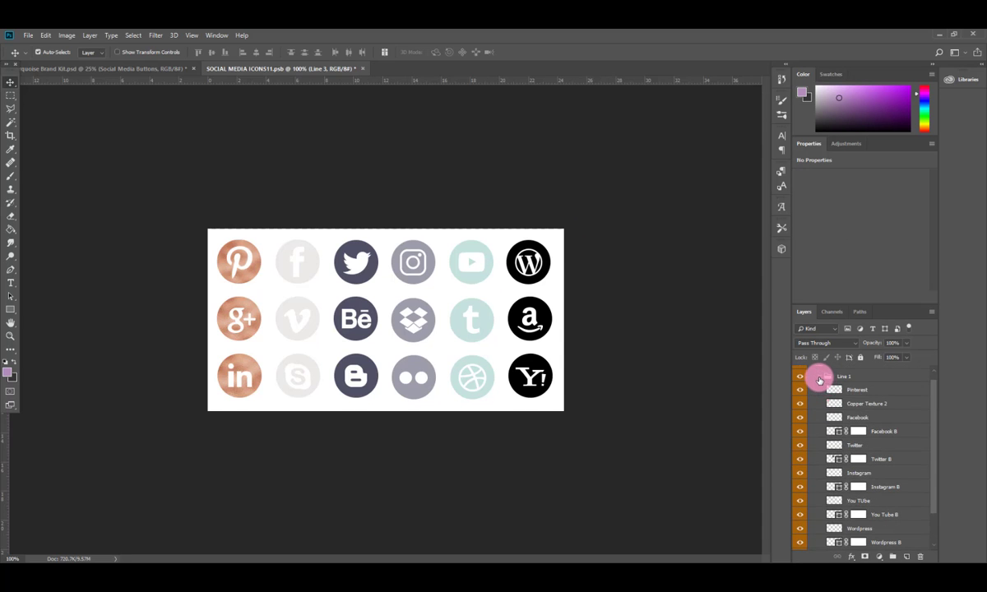